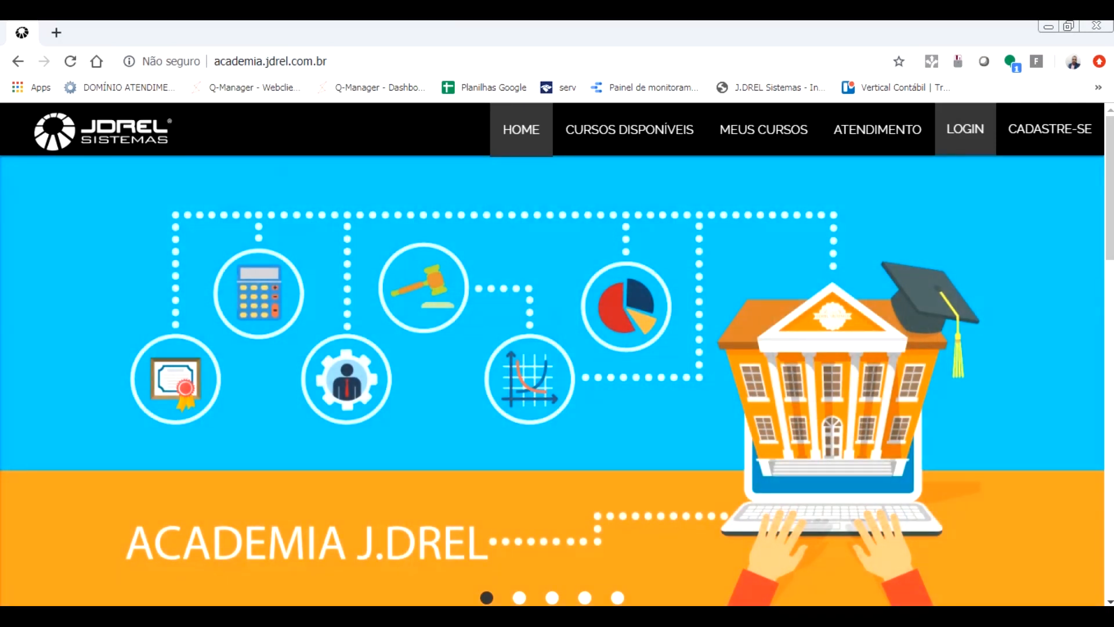
- Switch to Domínio Contabilidade Fiscal and enable the D.M.P.L. statement in the company's general parameters
{"action": "left_click", "coordinate": [470, 615]}
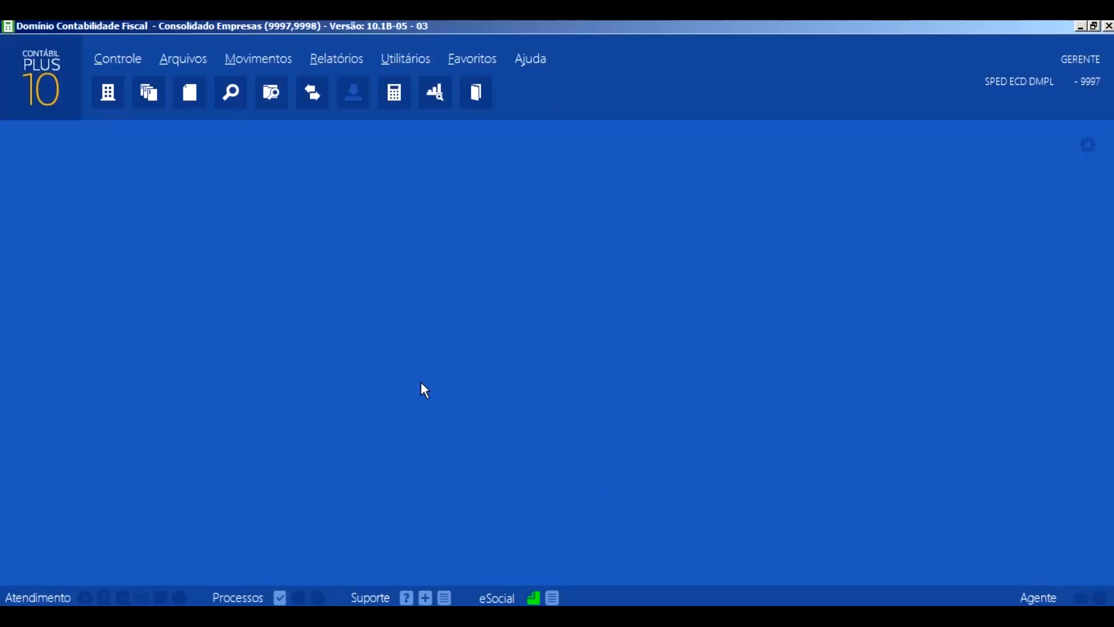
{"action": "left_click", "coordinate": [117, 59]}
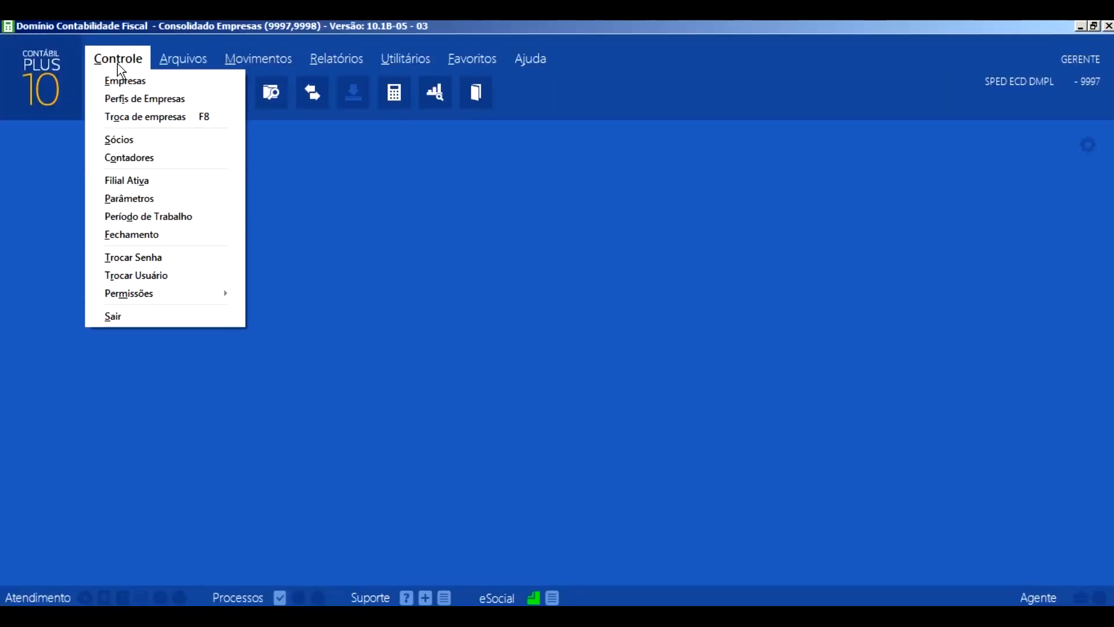
{"action": "left_click", "coordinate": [151, 199]}
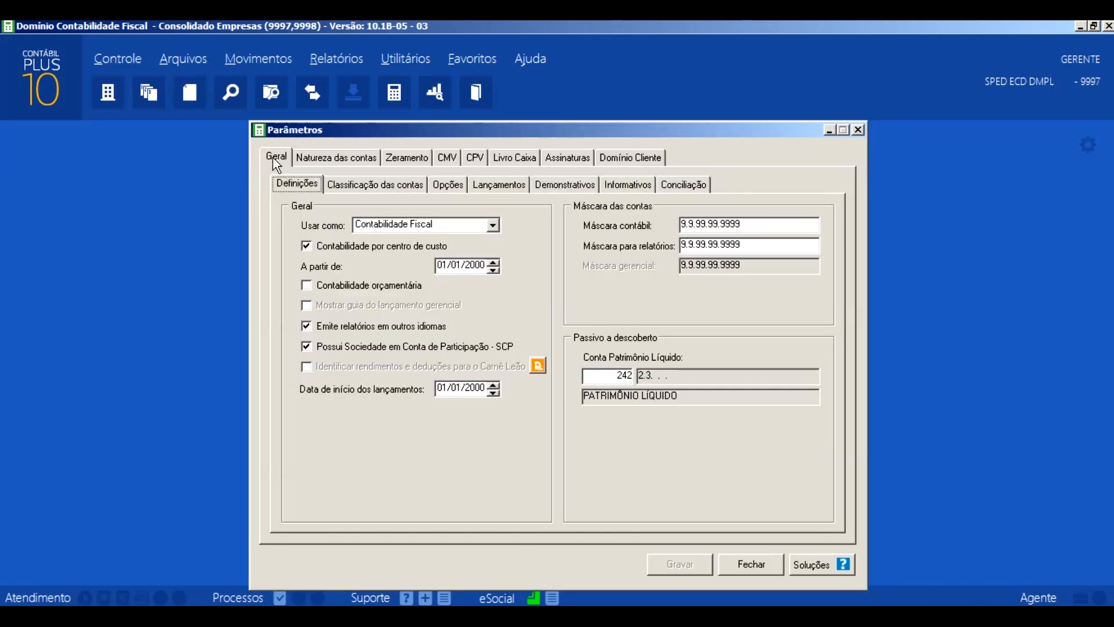
{"action": "left_click", "coordinate": [275, 156]}
{"action": "left_click", "coordinate": [559, 187]}
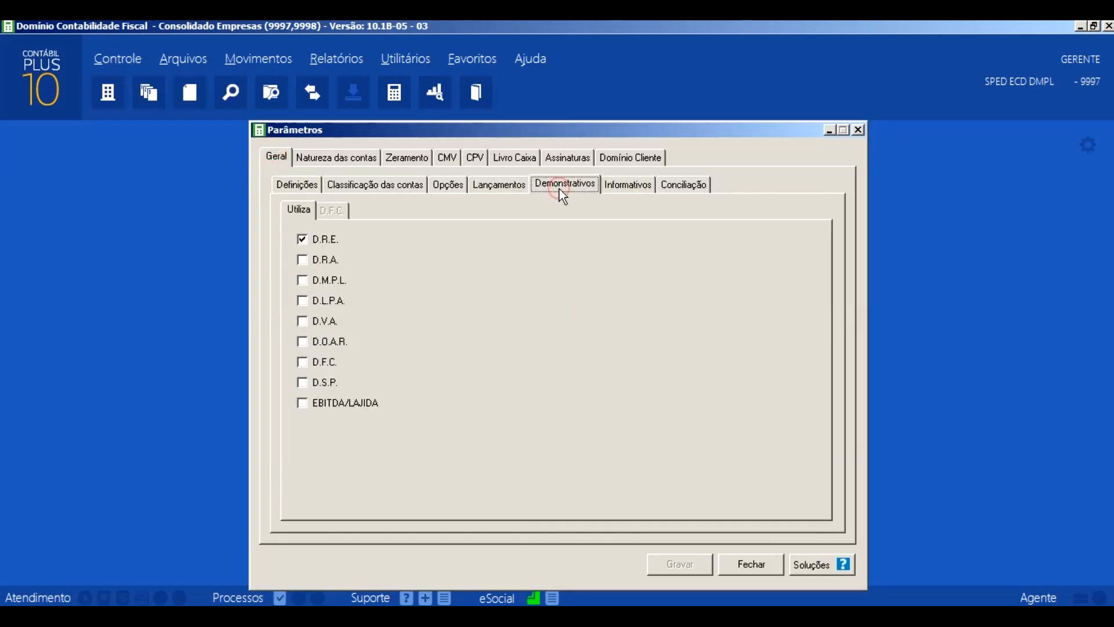
{"action": "left_click", "coordinate": [327, 280]}
- Check the closing-entry destination accounts for accumulated profit and loss, and save the company parameters
{"action": "left_click", "coordinate": [391, 155]}
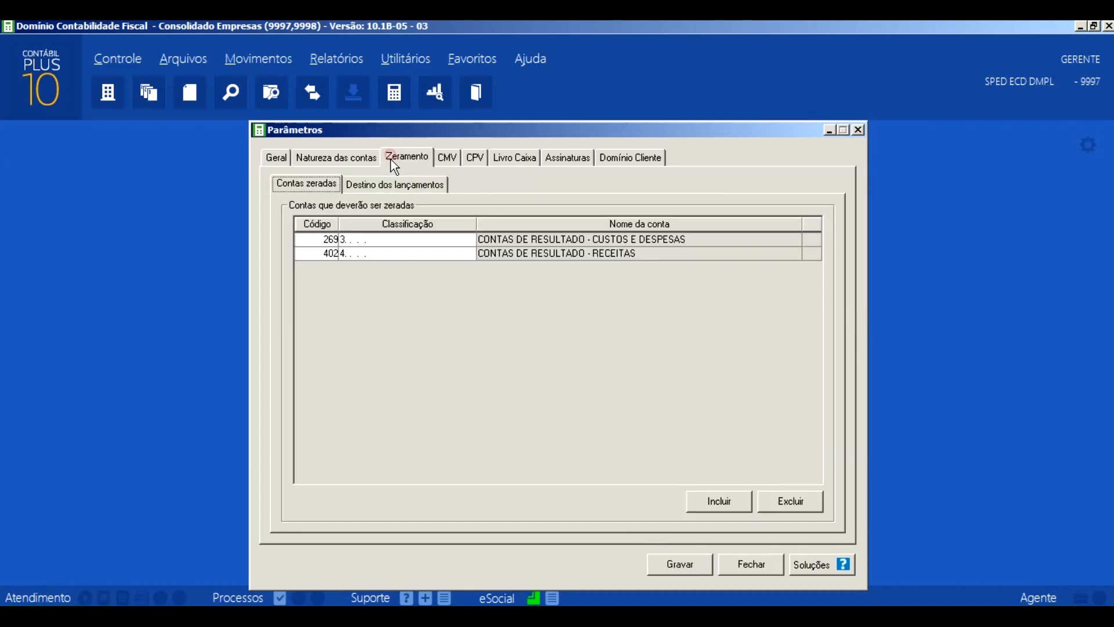
{"action": "left_click", "coordinate": [406, 186]}
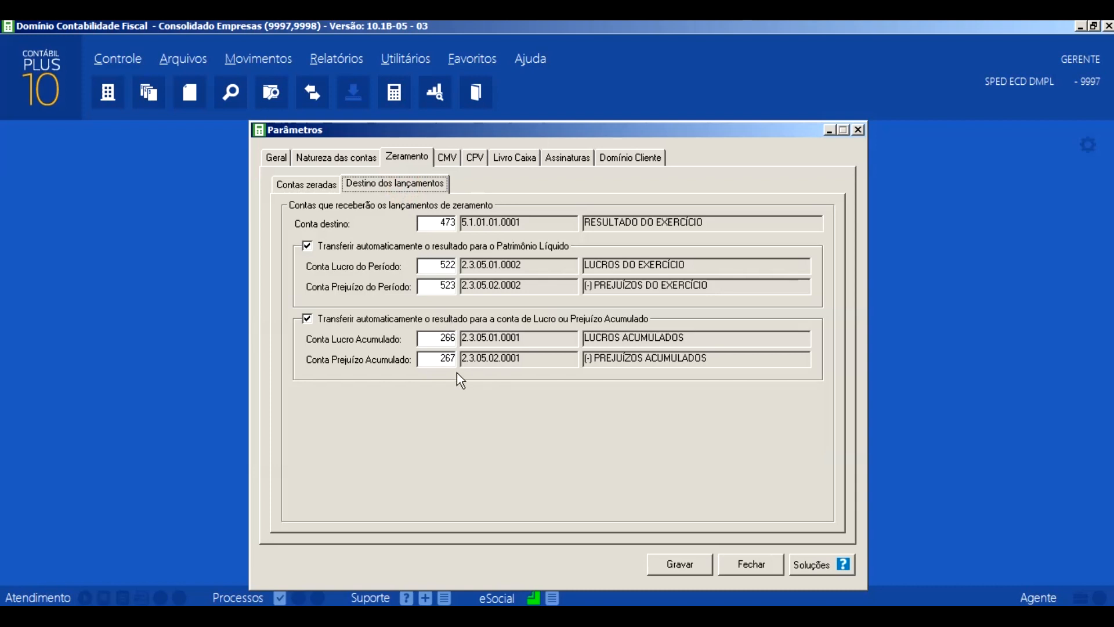
{"action": "left_click", "coordinate": [436, 341]}
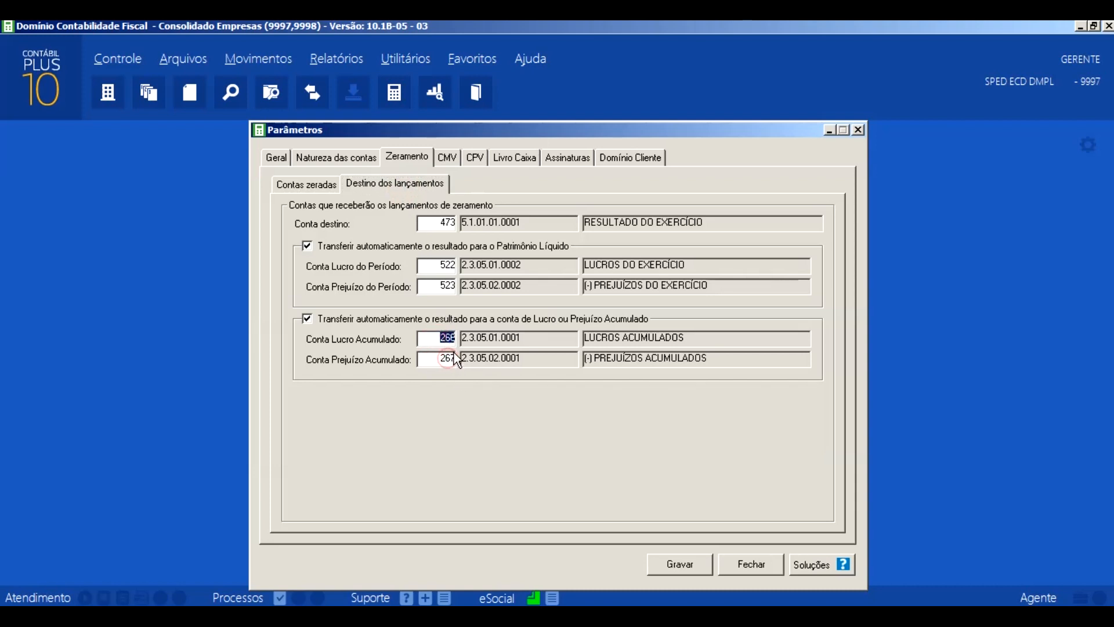
{"action": "left_click", "coordinate": [447, 360]}
{"action": "left_click", "coordinate": [280, 162]}
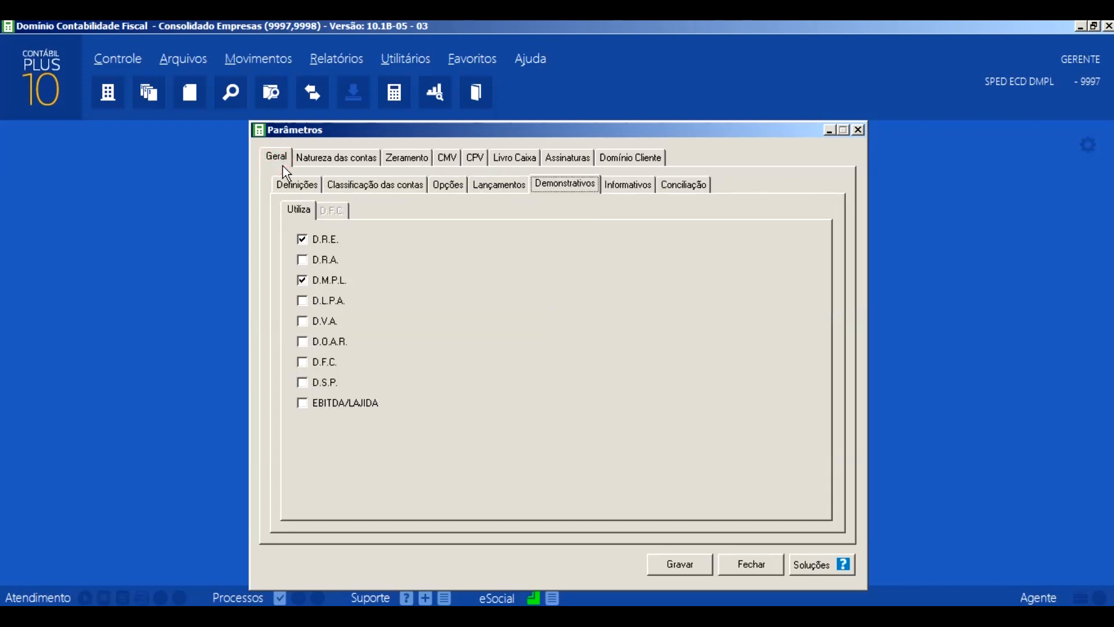
{"action": "left_click", "coordinate": [558, 184]}
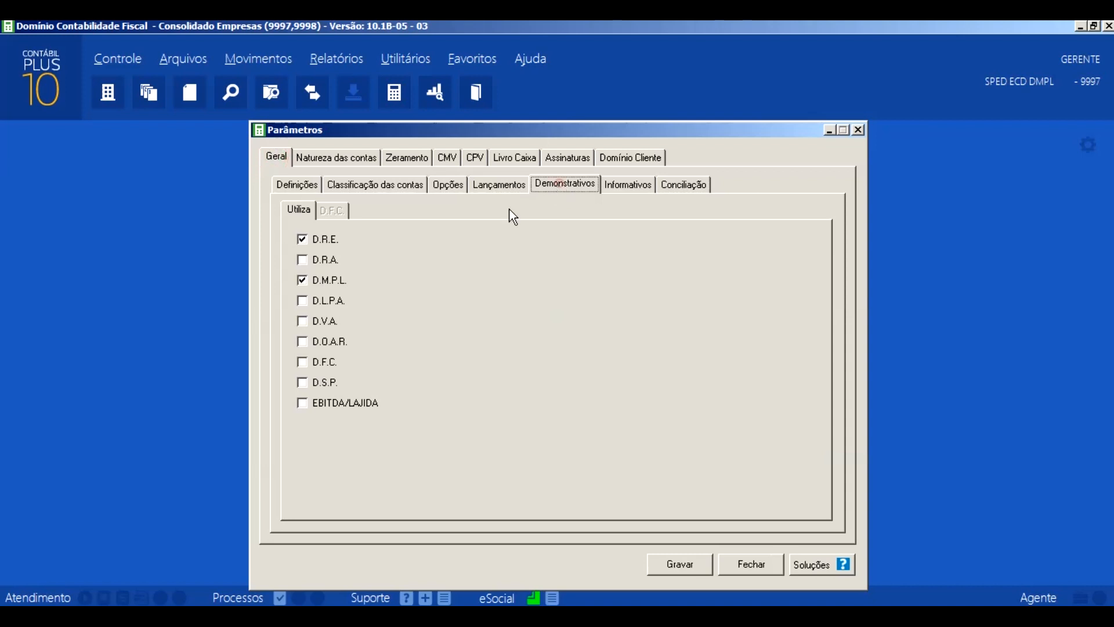
{"action": "left_click", "coordinate": [689, 564]}
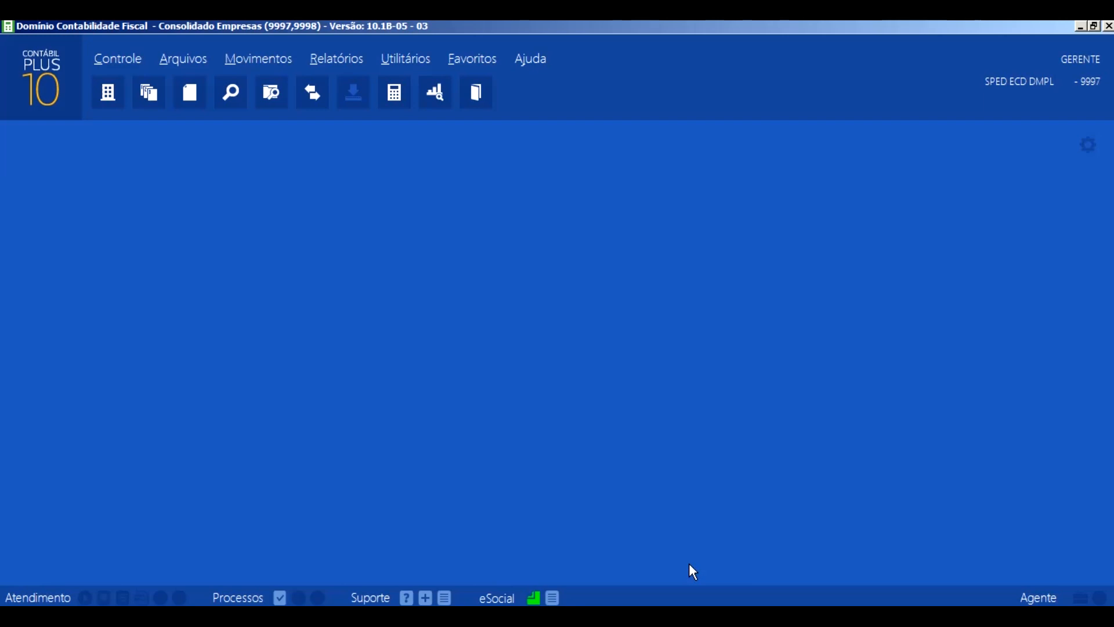
- Generate the Balanço report for the period 01/01/2017 to 31/12/2017
{"action": "left_click", "coordinate": [329, 60]}
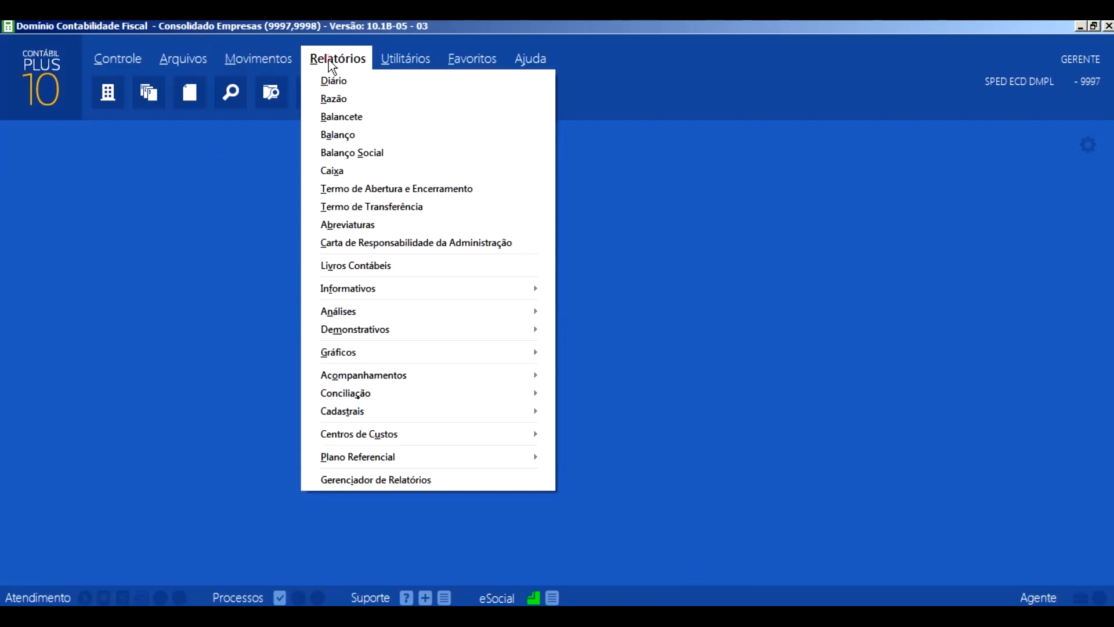
{"action": "left_click", "coordinate": [339, 133]}
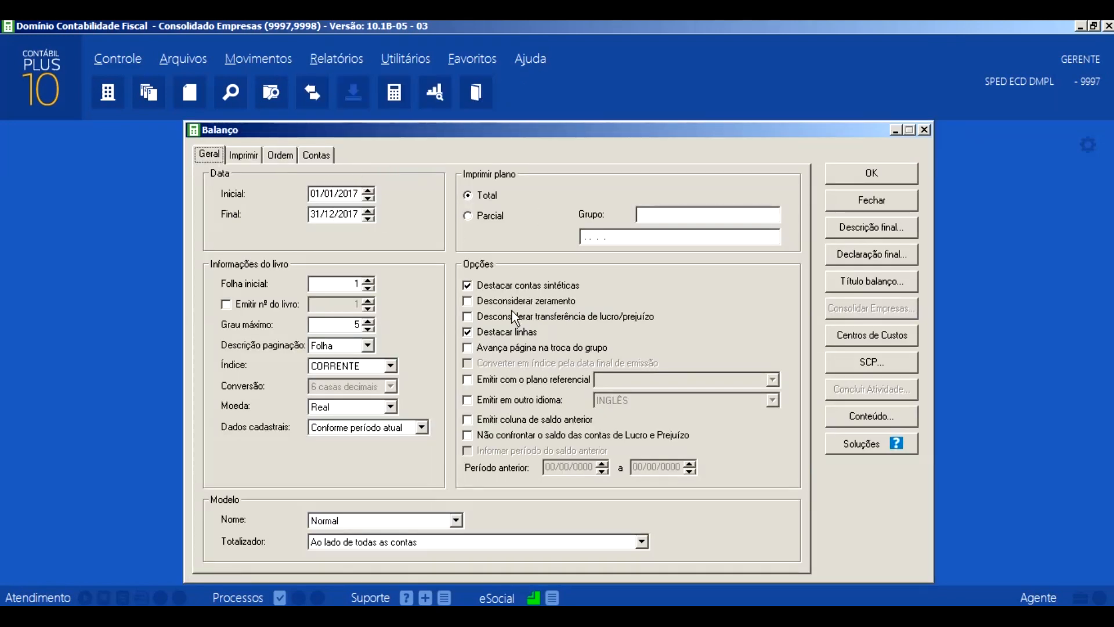
{"action": "left_click", "coordinate": [840, 171]}
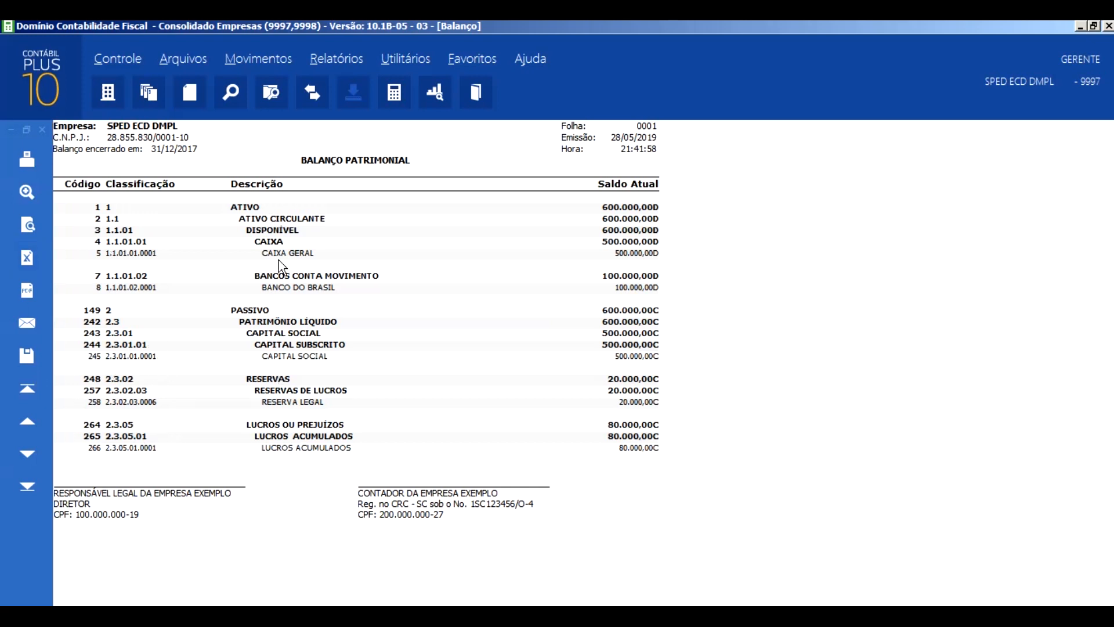
- Open the DMPL statement's structure beside the balance sheet and examine its groups and subgroups
{"action": "left_click", "coordinate": [354, 59]}
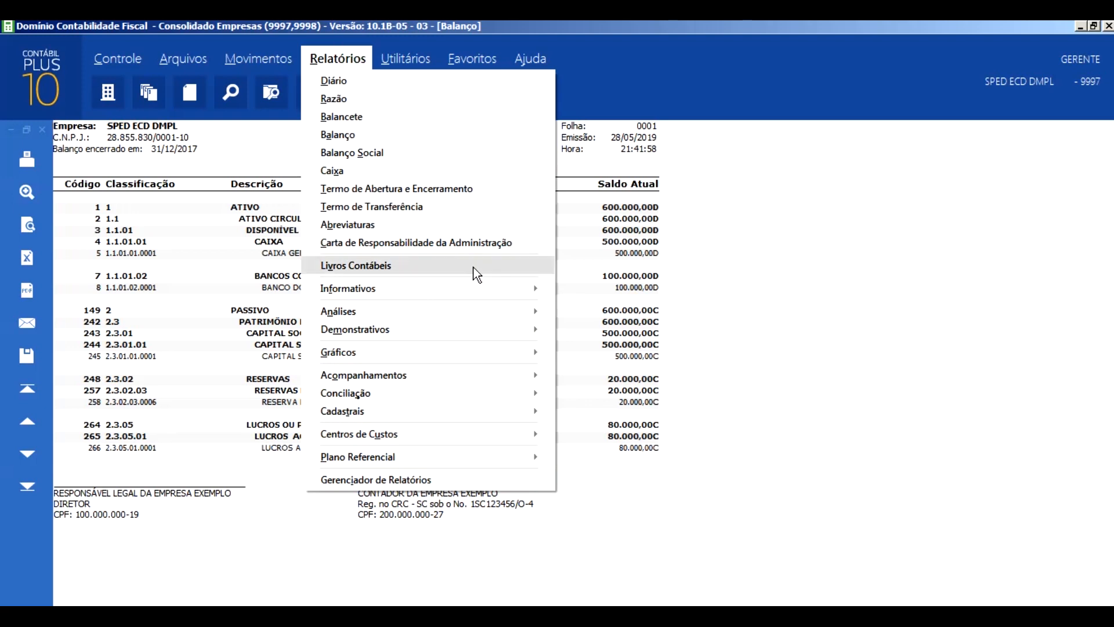
{"action": "mouse_move", "coordinate": [508, 338]}
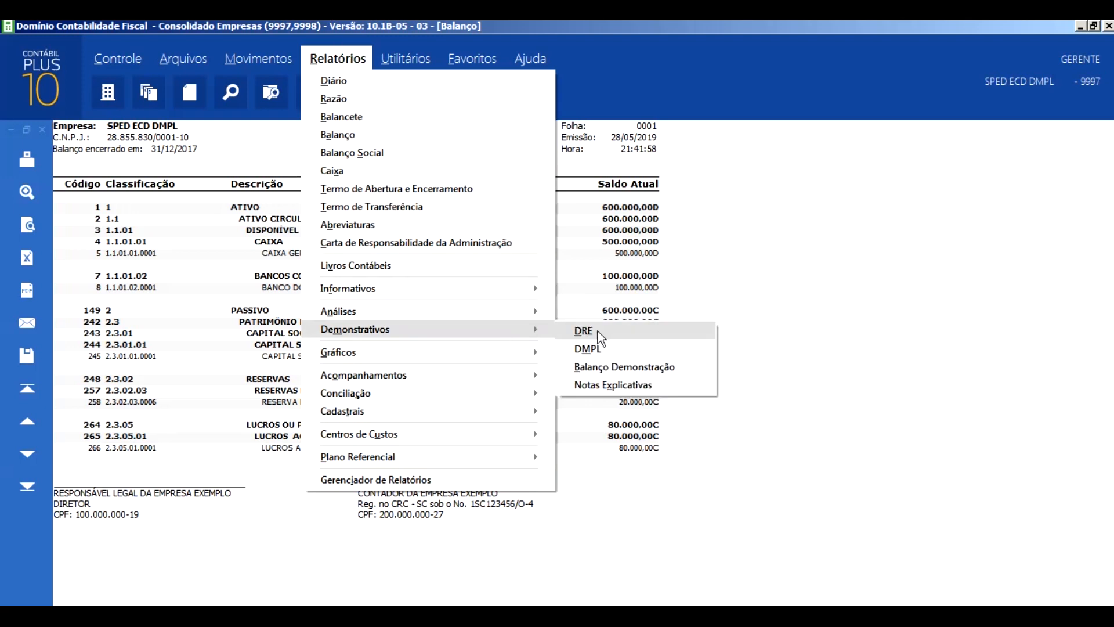
{"action": "left_click", "coordinate": [605, 349]}
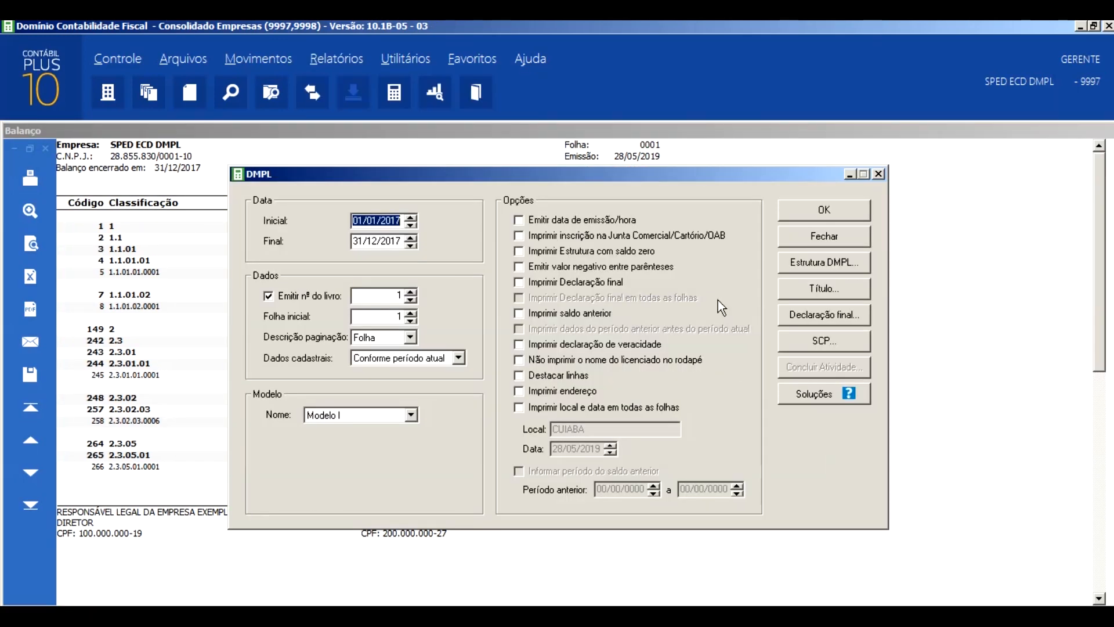
{"action": "left_click_drag", "start_coordinate": [650, 175], "coordinate": [865, 131]}
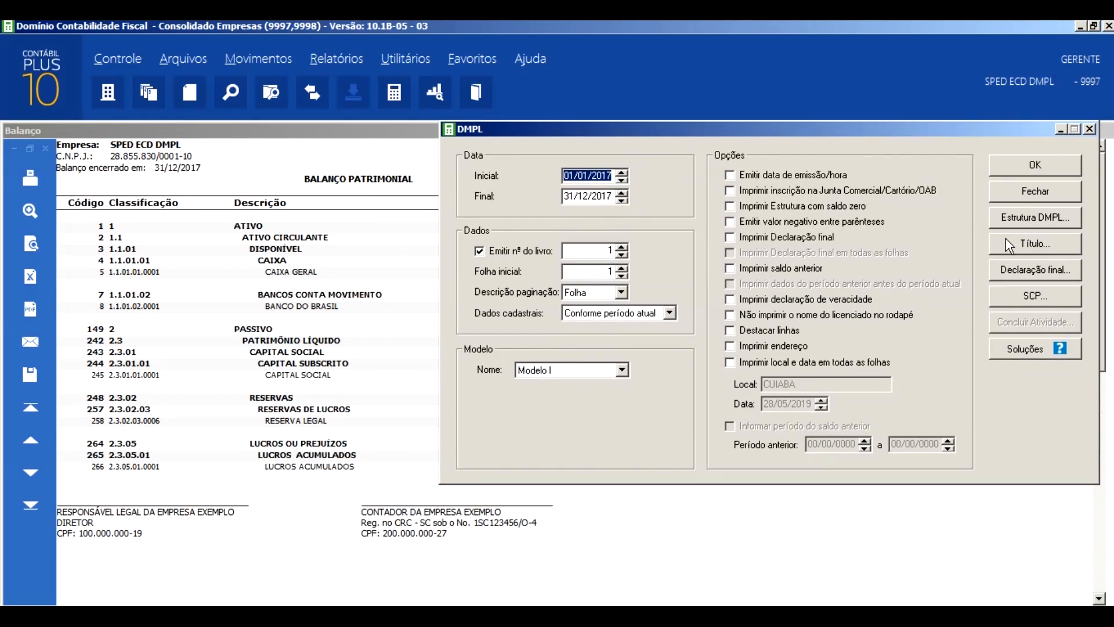
{"action": "left_click", "coordinate": [1018, 220]}
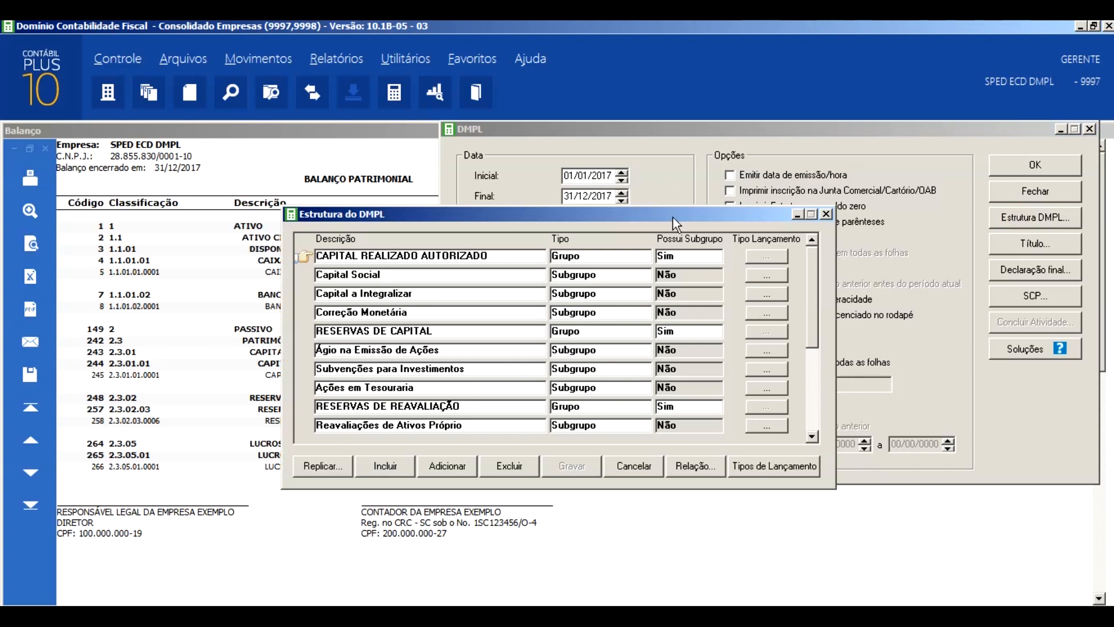
{"action": "left_click_drag", "start_coordinate": [672, 214], "coordinate": [831, 132]}
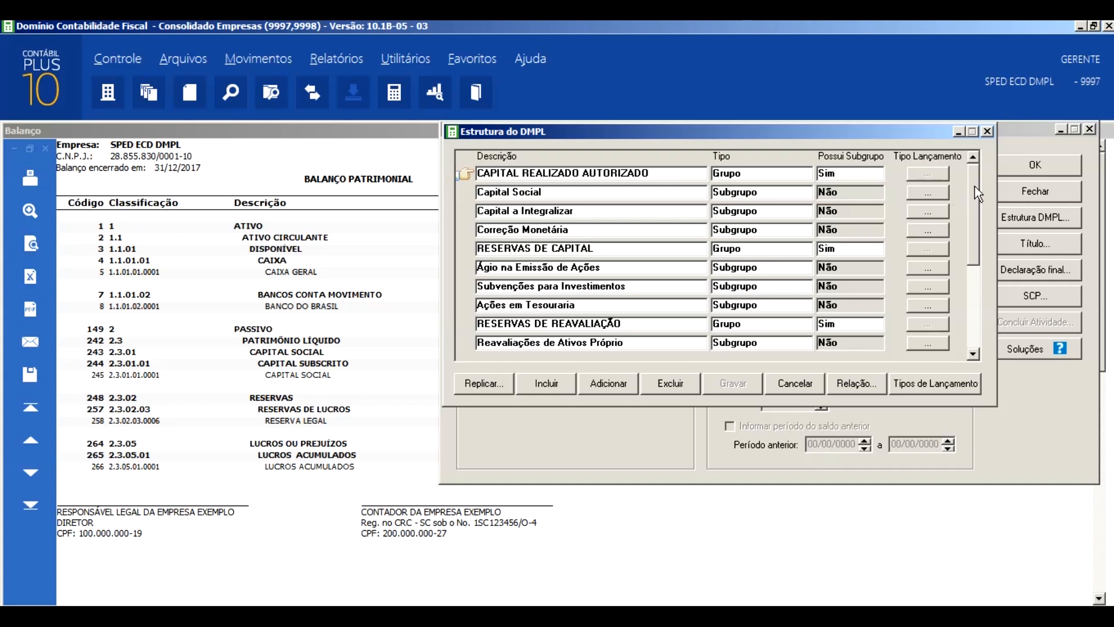
{"action": "left_click_drag", "start_coordinate": [975, 186], "coordinate": [984, 273]}
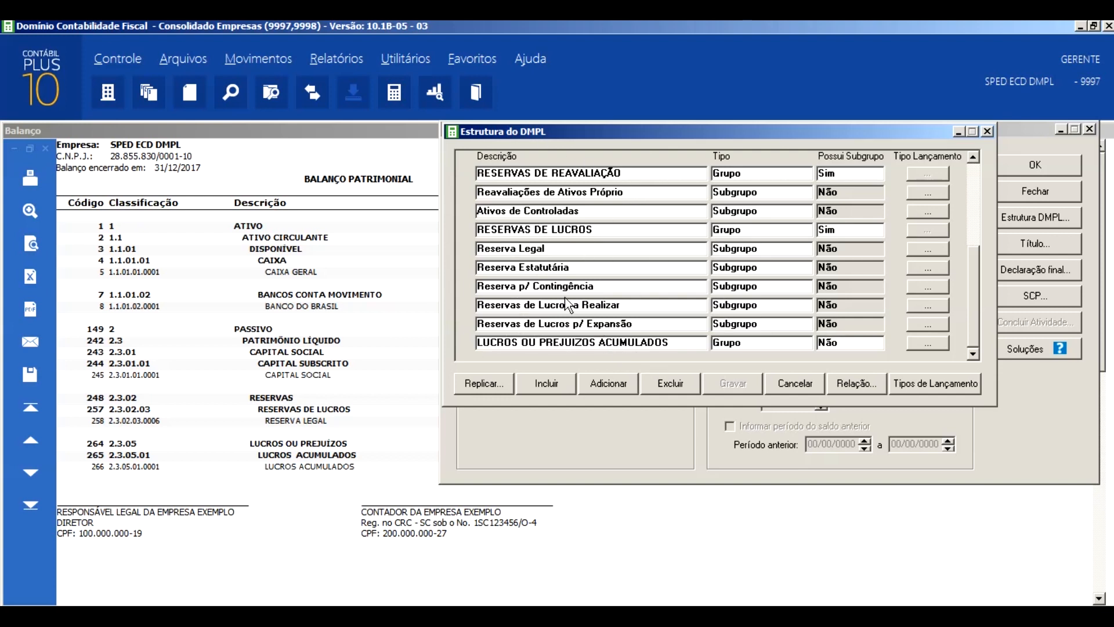
- Open the DMPL entry types record and place its window beside the structure window
{"action": "left_click", "coordinate": [938, 384]}
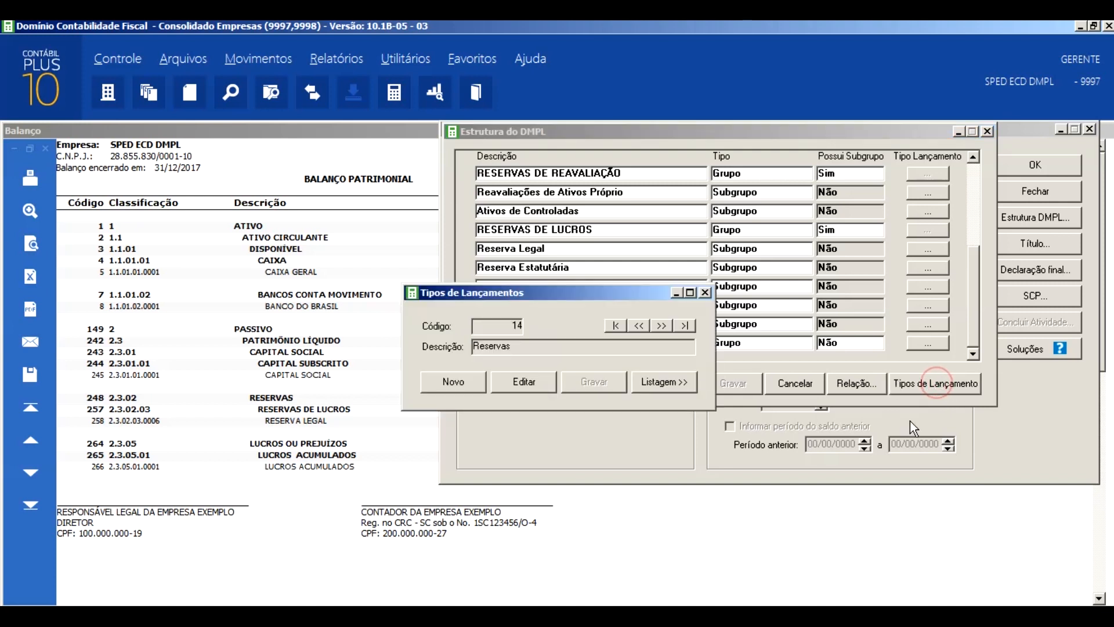
{"action": "left_click_drag", "start_coordinate": [617, 302], "coordinate": [611, 290]}
{"action": "left_click_drag", "start_coordinate": [434, 205], "coordinate": [343, 141]}
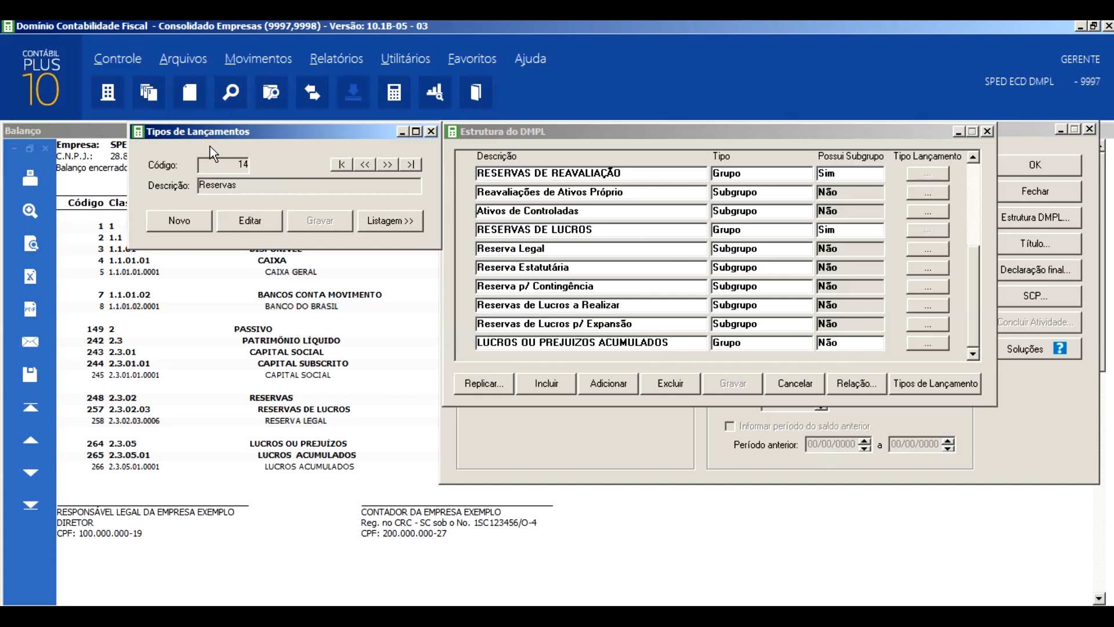
- Examine the entry types linked to the LUCROS OU PREJUIZOS ACUMULADOS group and which one is the default
{"action": "left_click", "coordinate": [970, 270]}
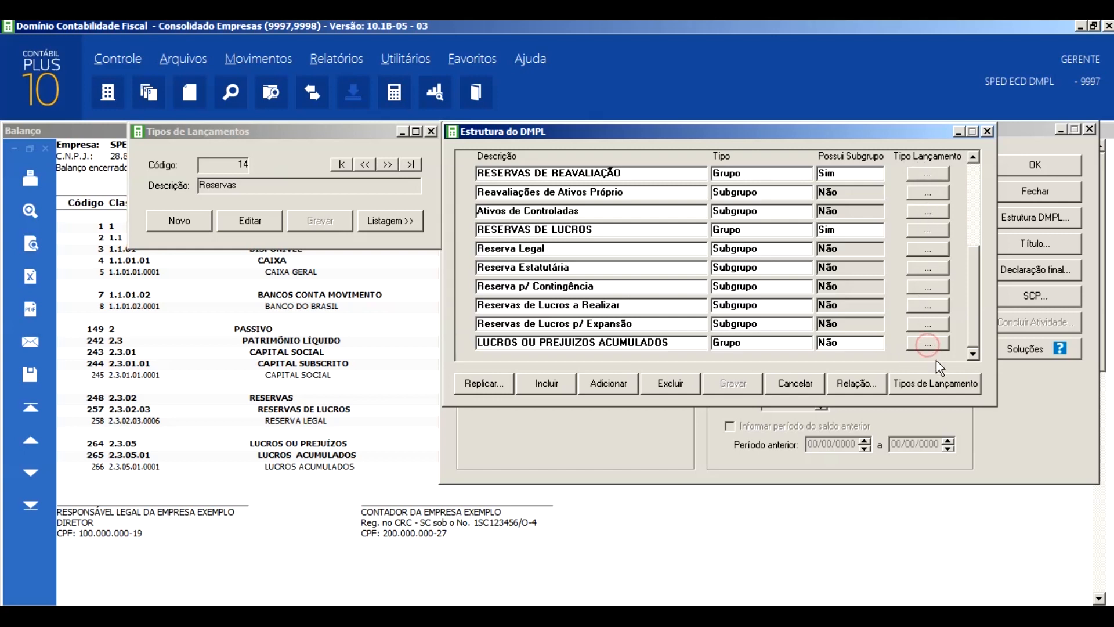
{"action": "left_click", "coordinate": [928, 344]}
{"action": "left_click_drag", "start_coordinate": [652, 208], "coordinate": [1032, 133]}
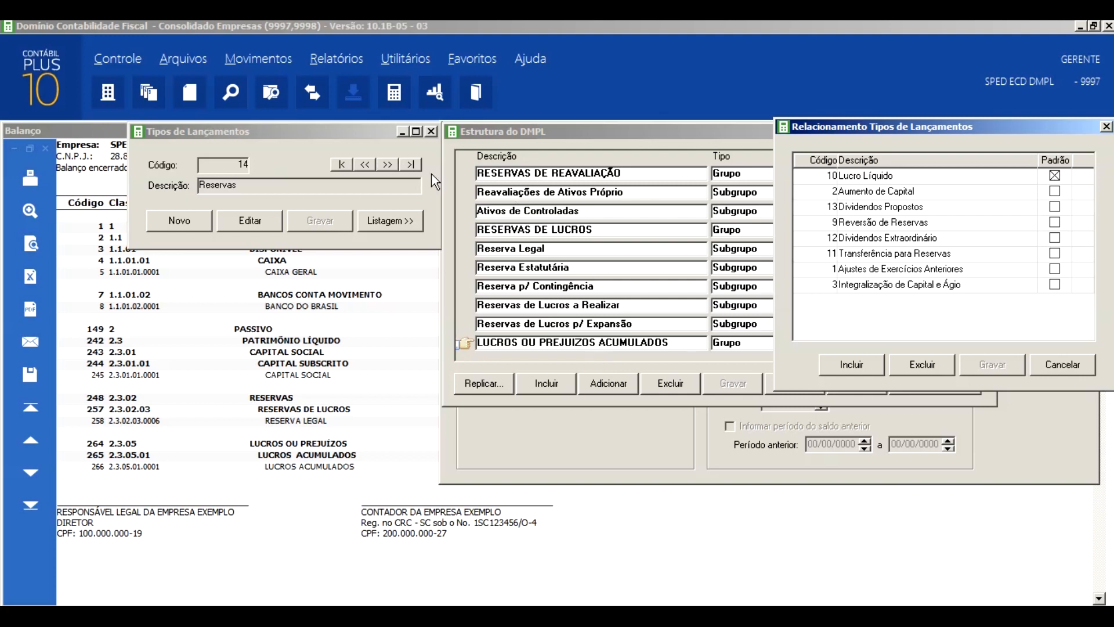
{"action": "left_click", "coordinate": [1107, 126]}
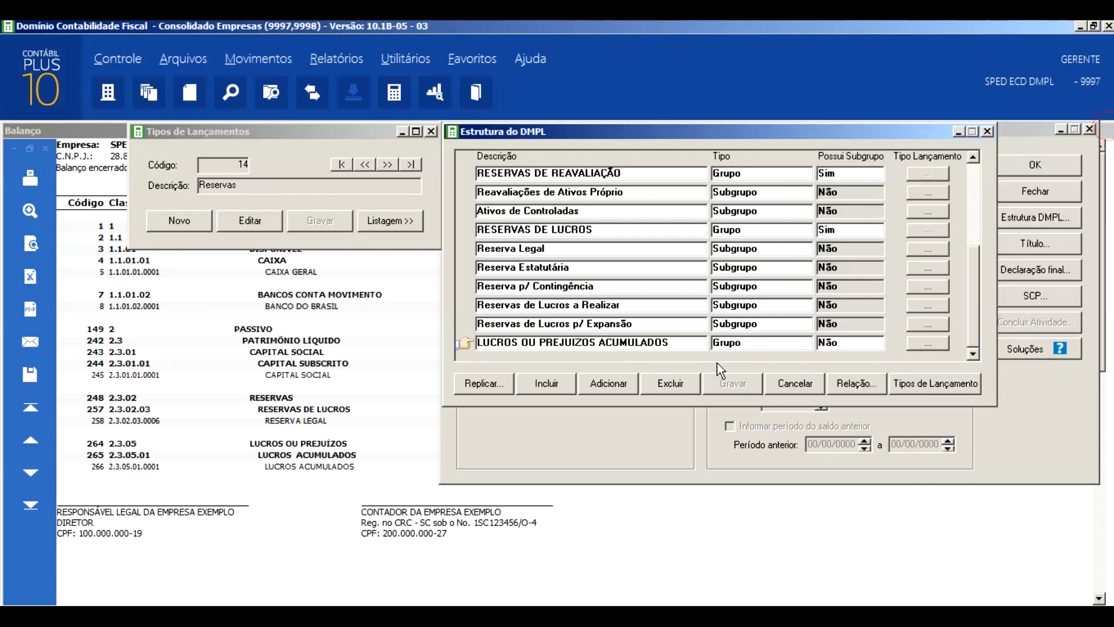
{"action": "left_click", "coordinate": [928, 343]}
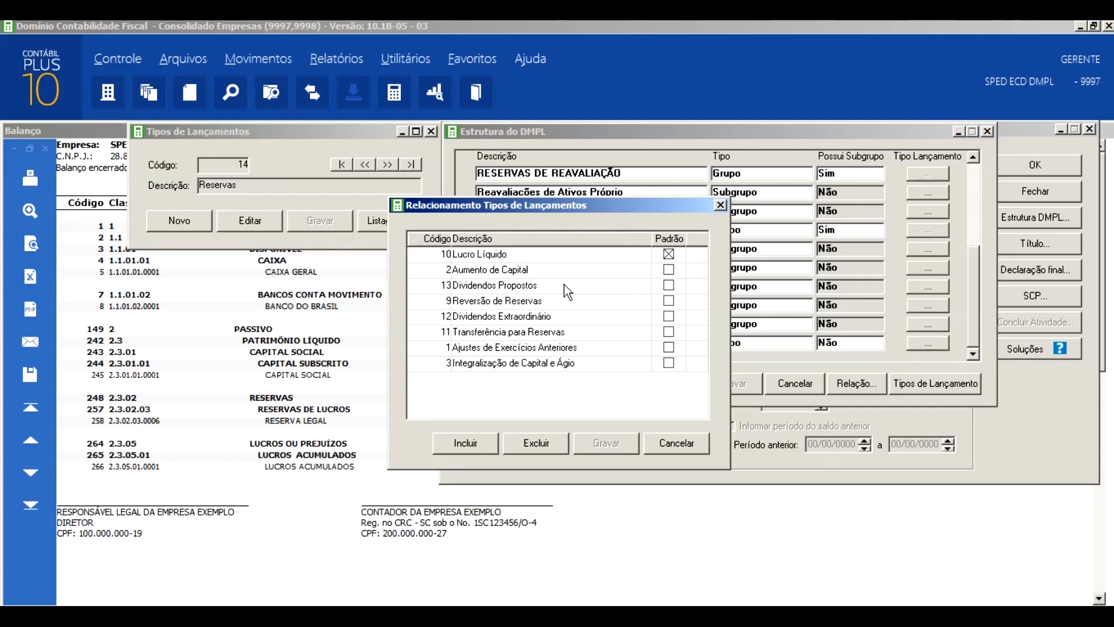
{"action": "left_click", "coordinate": [721, 205]}
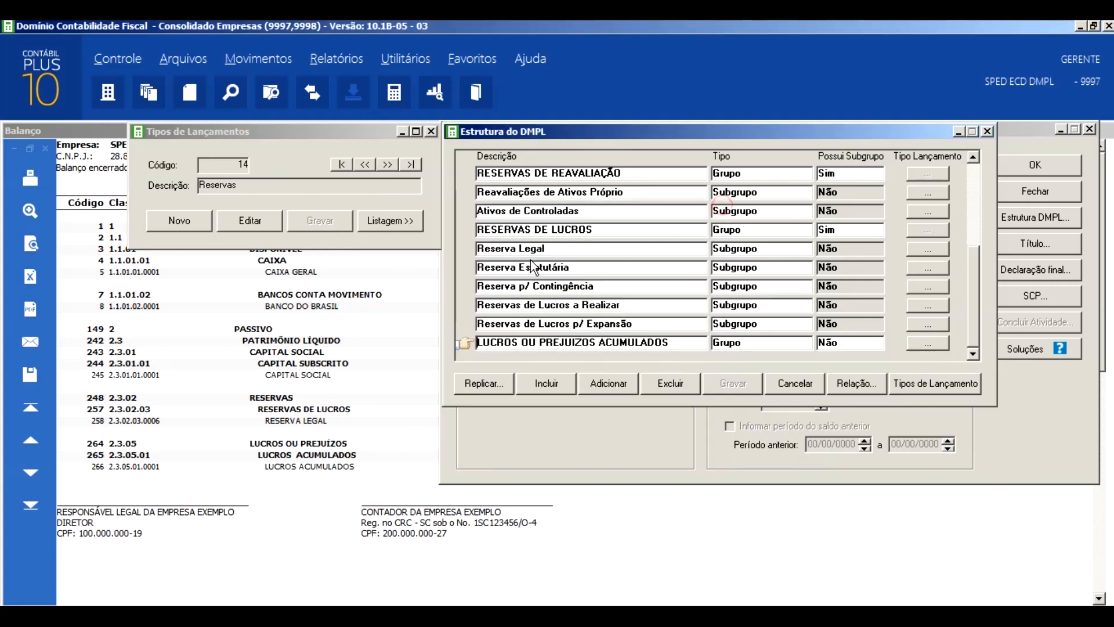
- Examine the entry types linked to the Reserva Legal subgroup, and close all the DMPL windows
{"action": "left_click", "coordinate": [930, 249]}
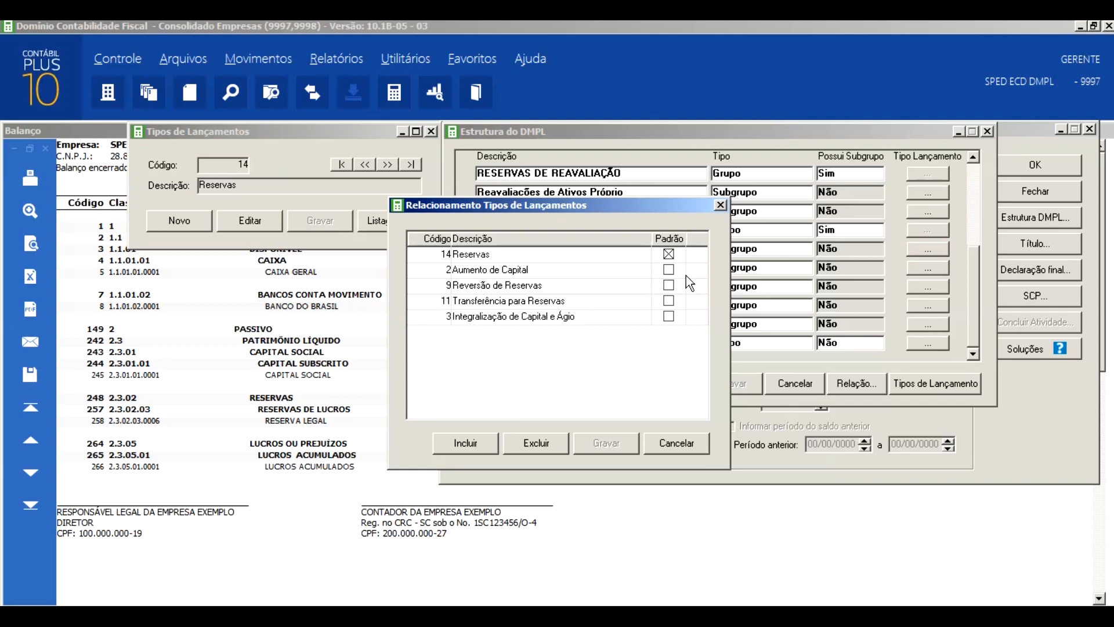
{"action": "left_click", "coordinate": [719, 205]}
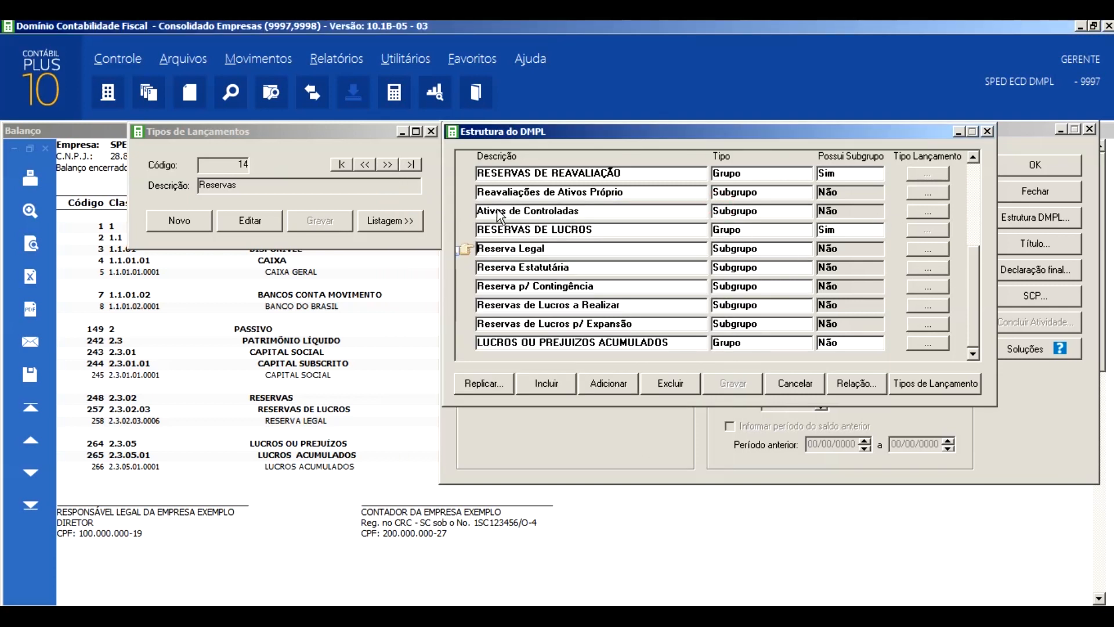
{"action": "left_click", "coordinate": [431, 132]}
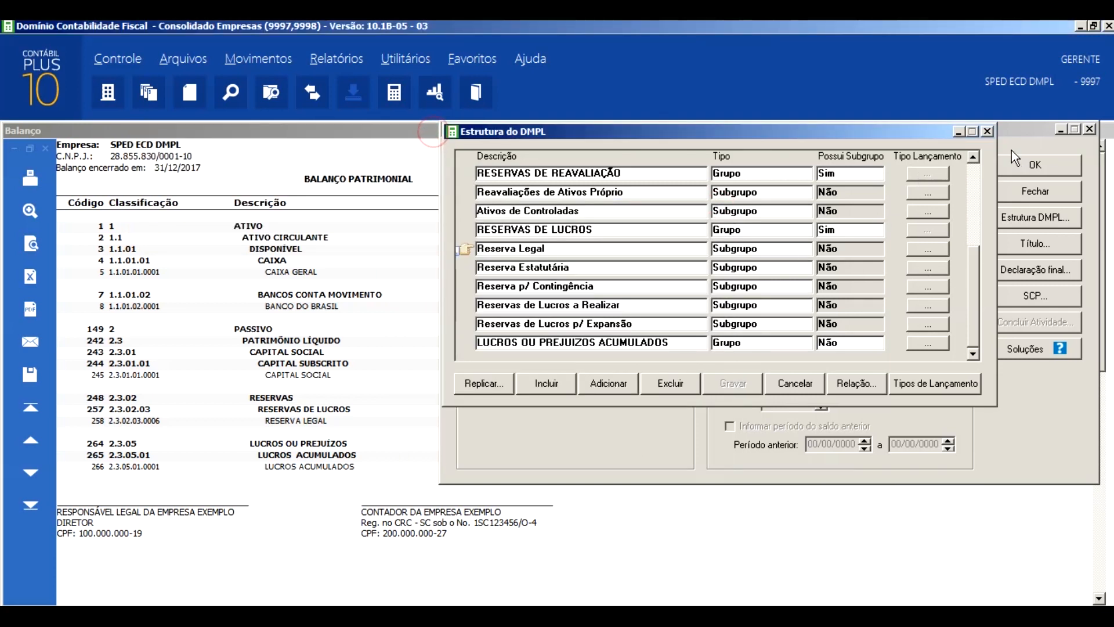
{"action": "left_click", "coordinate": [987, 133]}
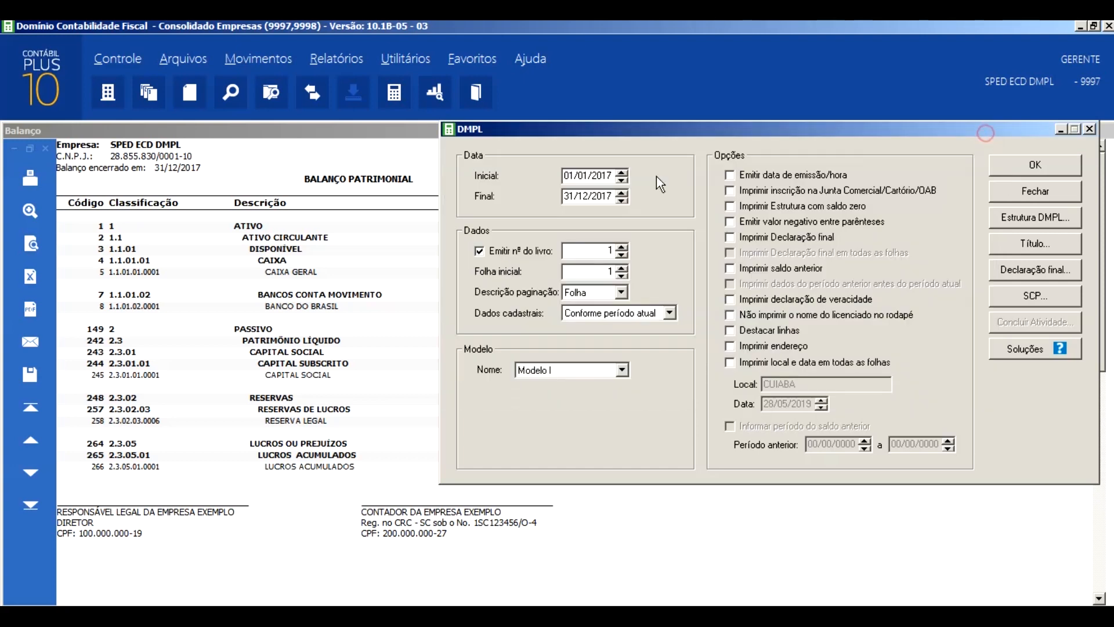
{"action": "left_click", "coordinate": [1091, 129]}
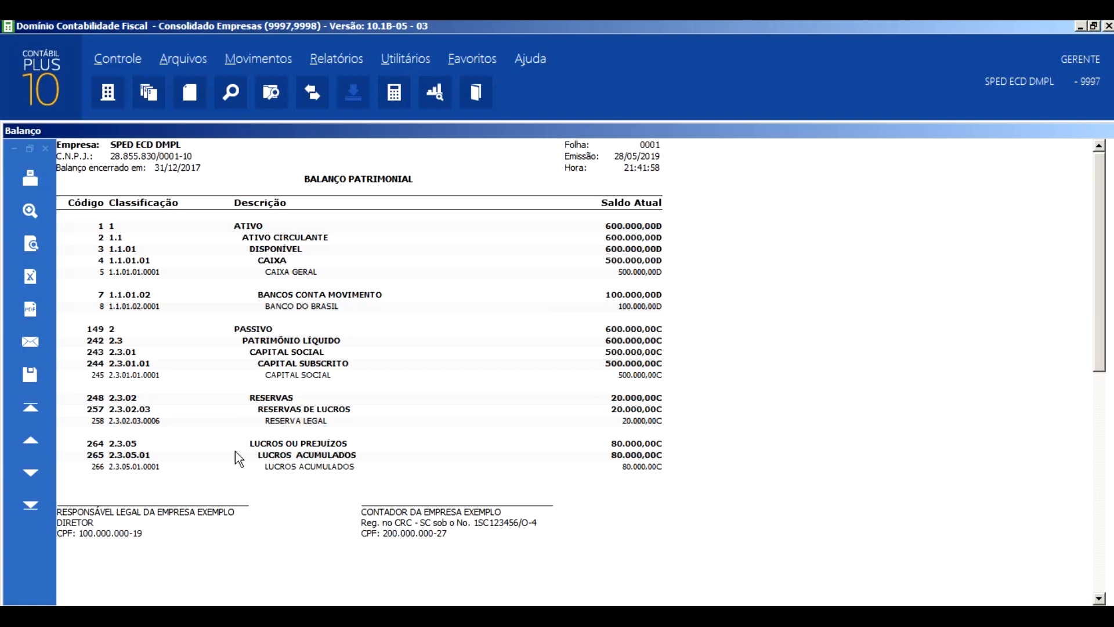
- Open account 245 for editing in the chart of accounts to check its DMPL group
{"action": "left_click", "coordinate": [189, 57]}
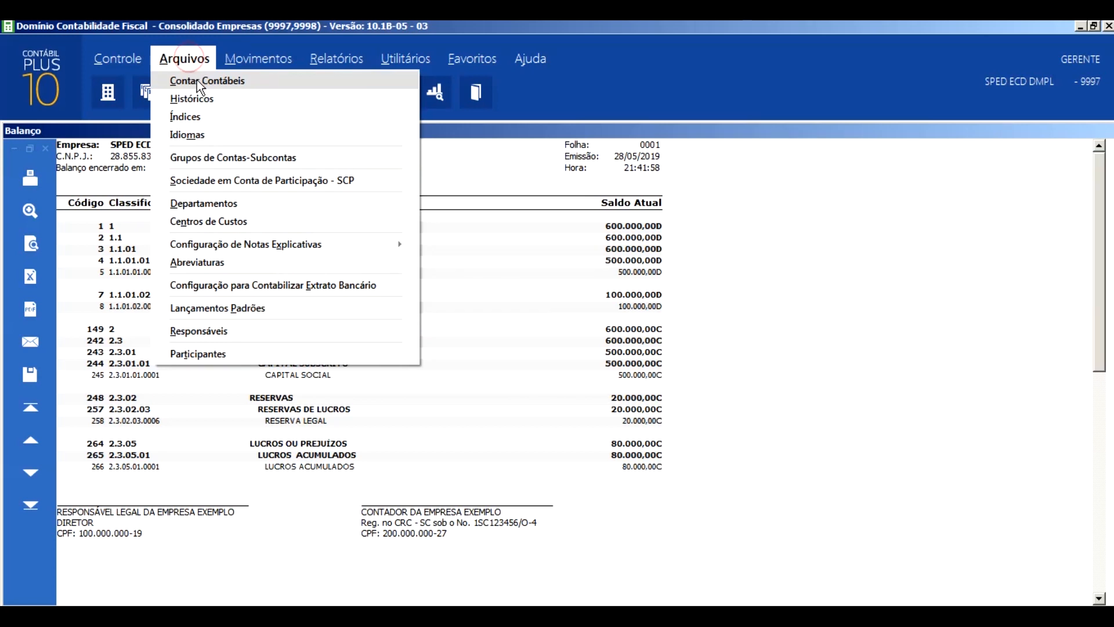
{"action": "left_click", "coordinate": [197, 80]}
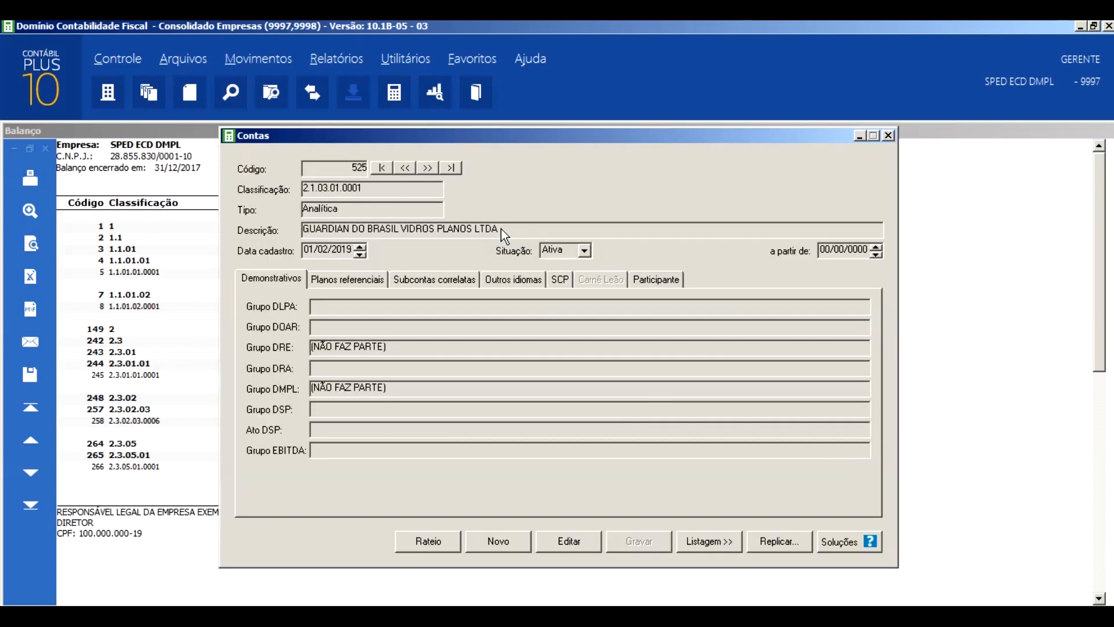
{"action": "left_click", "coordinate": [582, 538]}
{"action": "type", "text": "245"}
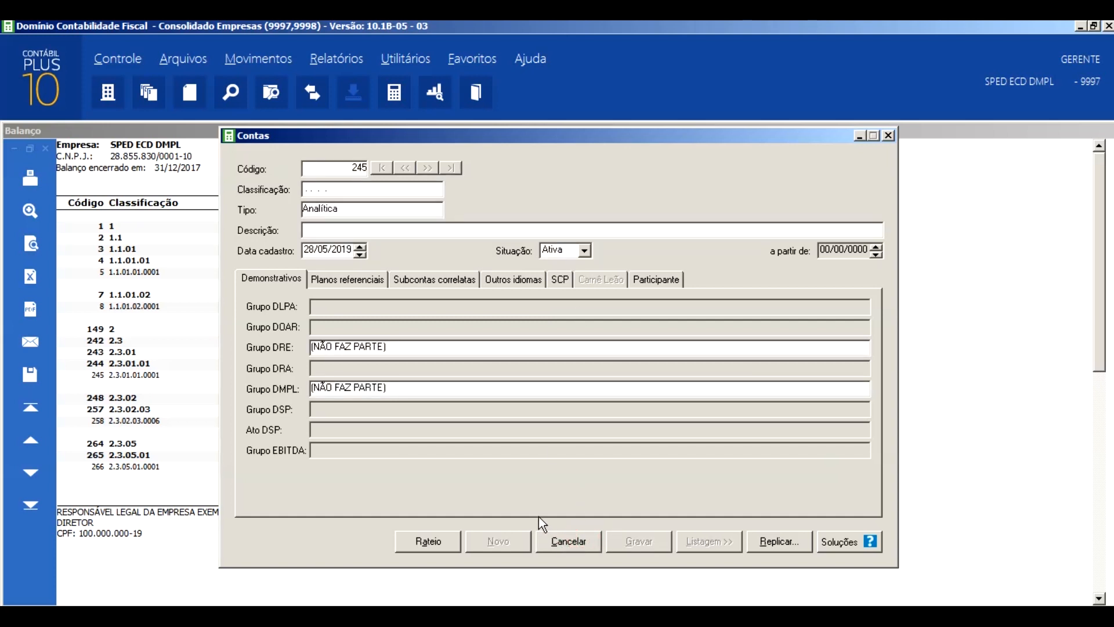
{"action": "key", "text": "Return"}
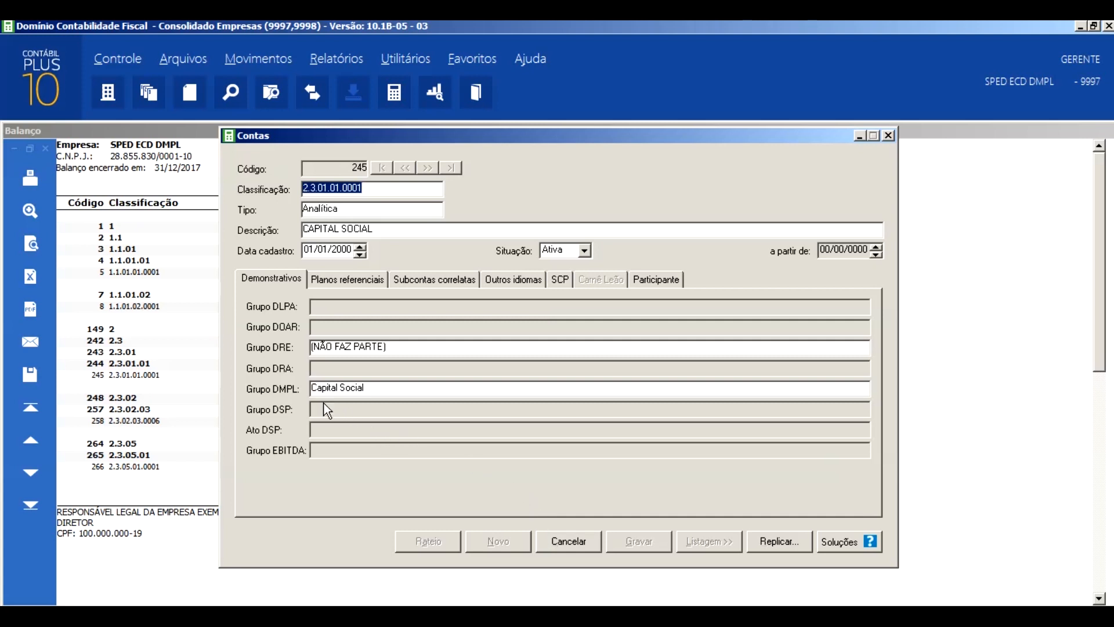
- Review the DMPL groups available for account 245 and keep Capital Social selected
{"action": "left_click", "coordinate": [342, 388]}
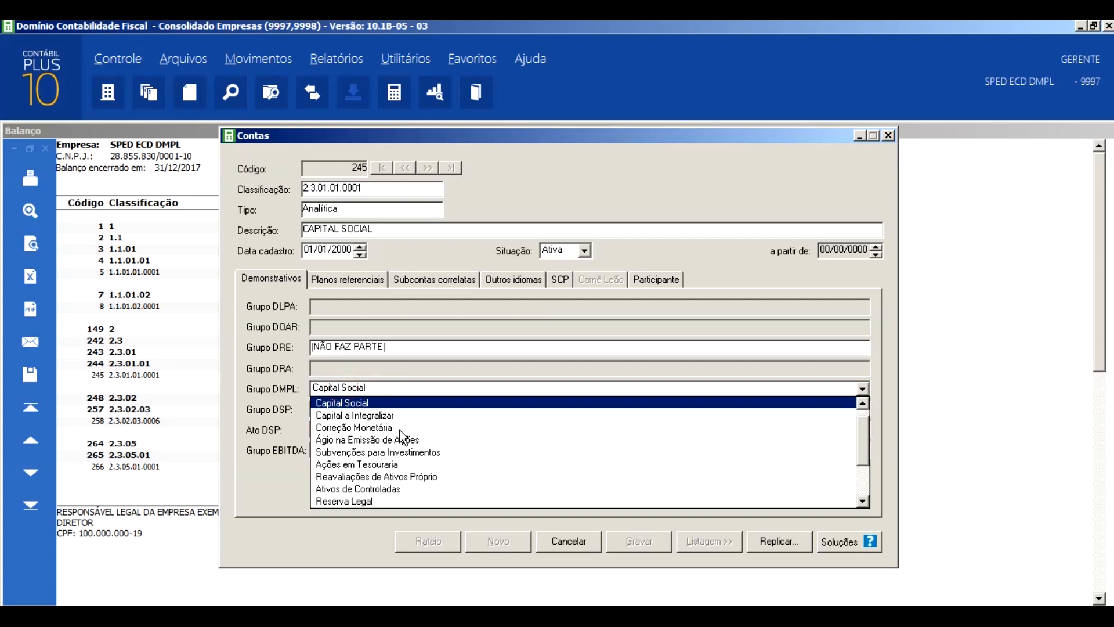
{"action": "scroll", "coordinate": [394, 452], "scroll_direction": "down", "scroll_amount": 1}
{"action": "scroll", "coordinate": [395, 453], "scroll_direction": "down", "scroll_amount": 1}
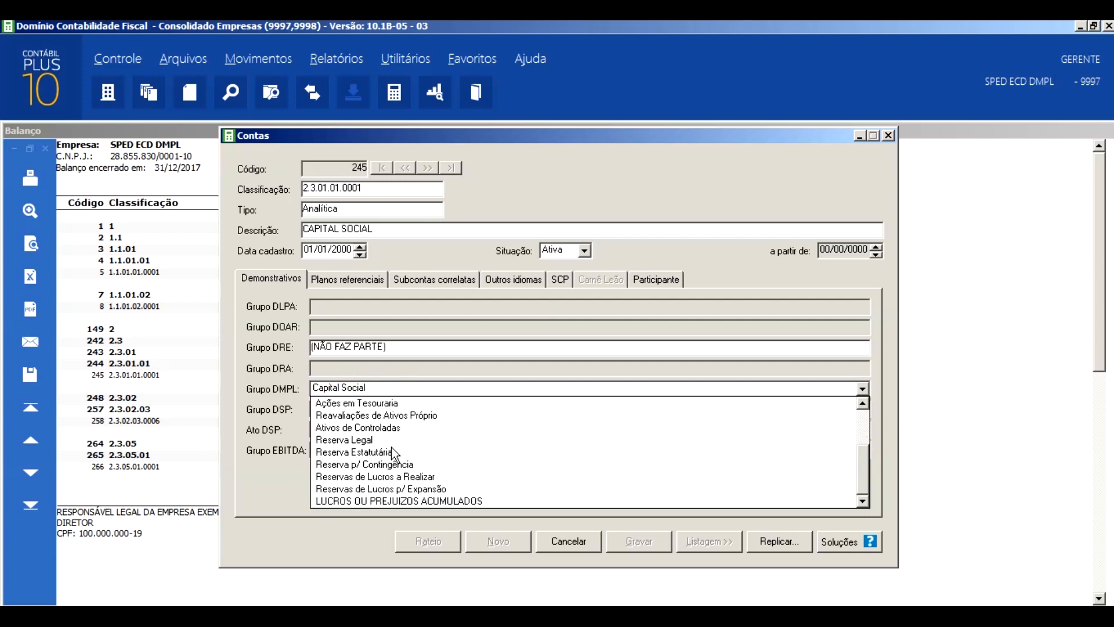
{"action": "scroll", "coordinate": [395, 452], "scroll_direction": "up", "scroll_amount": 2}
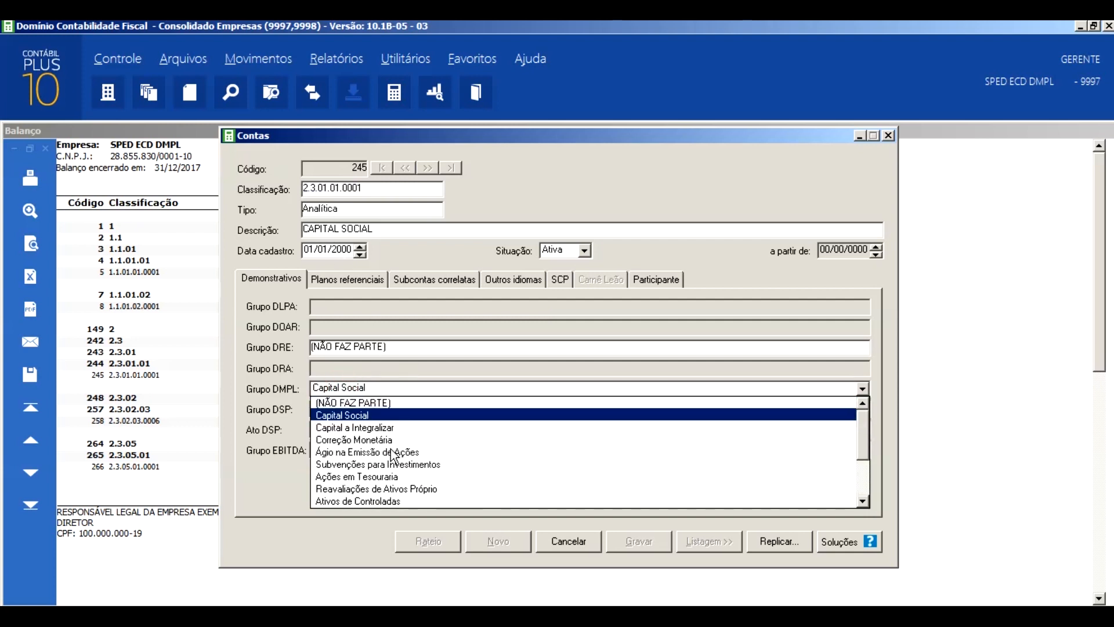
{"action": "left_click", "coordinate": [355, 416]}
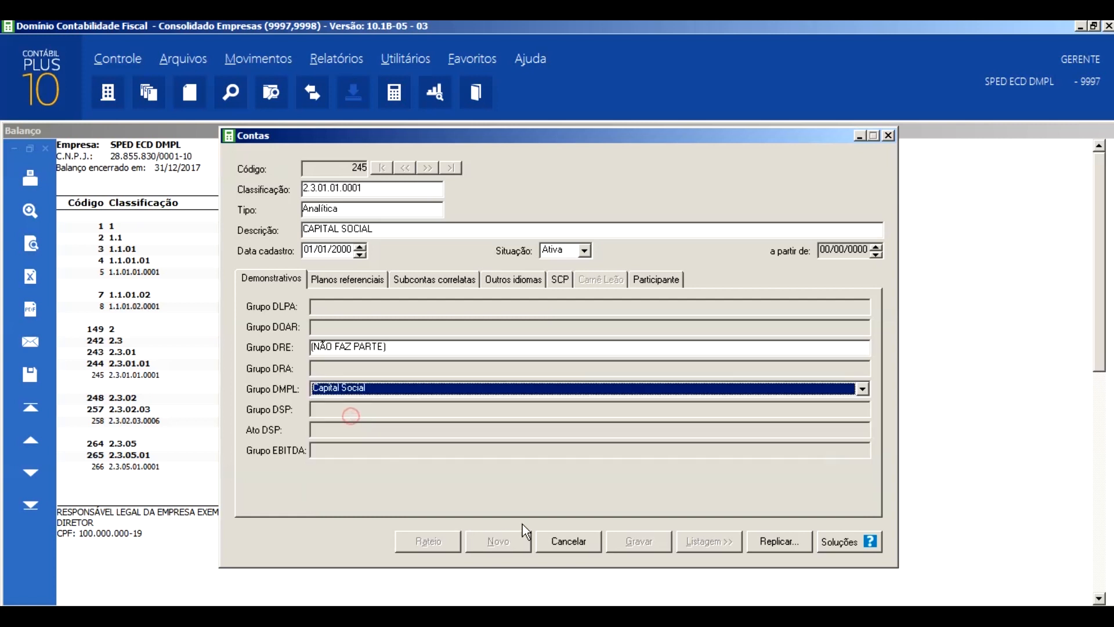
{"action": "left_click", "coordinate": [644, 543]}
- Switch account 245's DMPL group to Capital a Integralizar and back to Capital Social, and save the account
{"action": "left_click", "coordinate": [410, 387]}
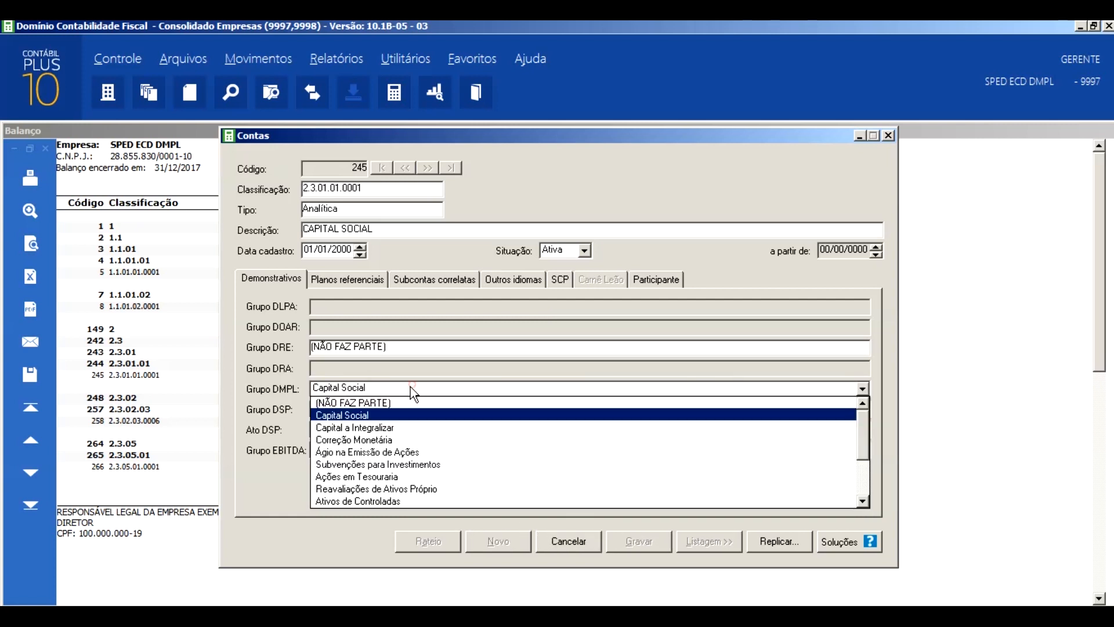
{"action": "left_click", "coordinate": [361, 430]}
{"action": "left_click", "coordinate": [369, 387]}
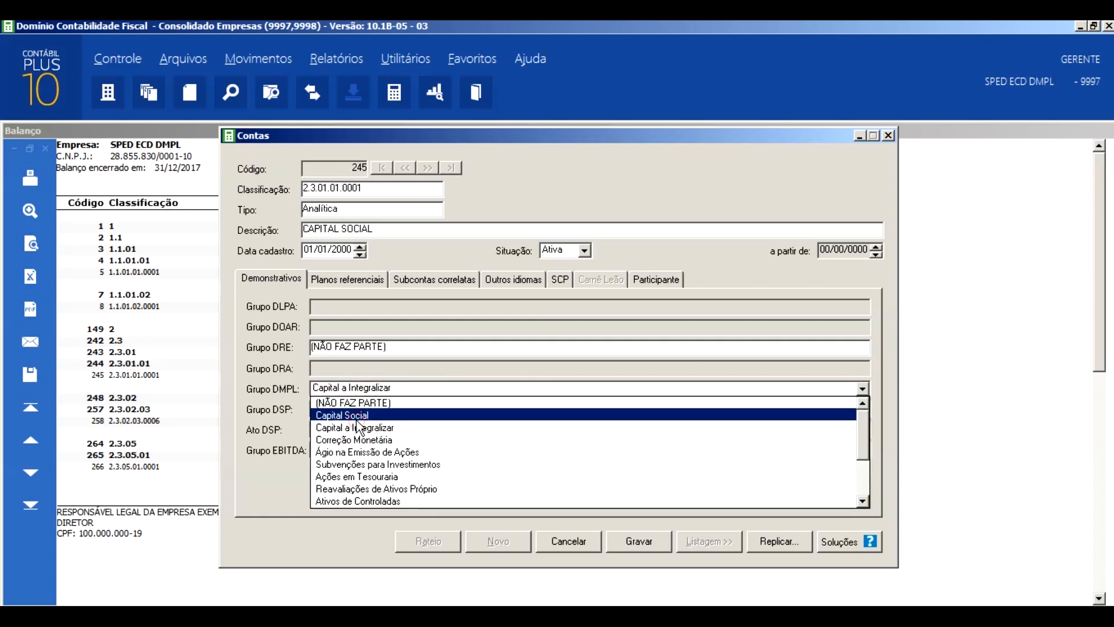
{"action": "left_click", "coordinate": [357, 419]}
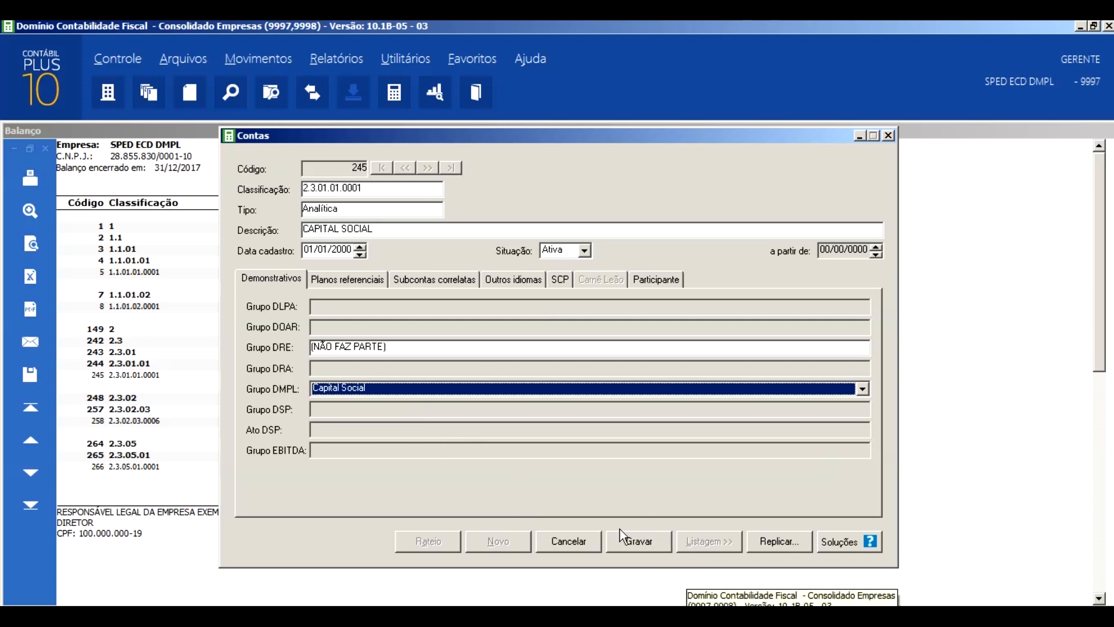
{"action": "left_click", "coordinate": [637, 538]}
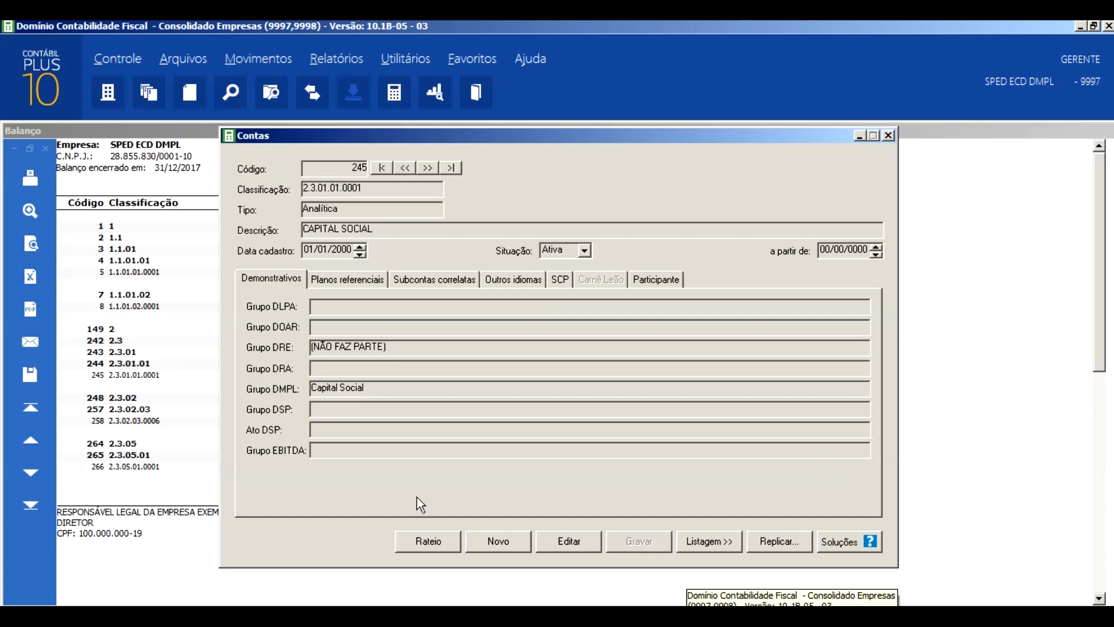
- Open account 258 to check its DMPL group against the available groups, and leave the record without saving
{"action": "left_click", "coordinate": [560, 537]}
{"action": "type", "text": "2"}
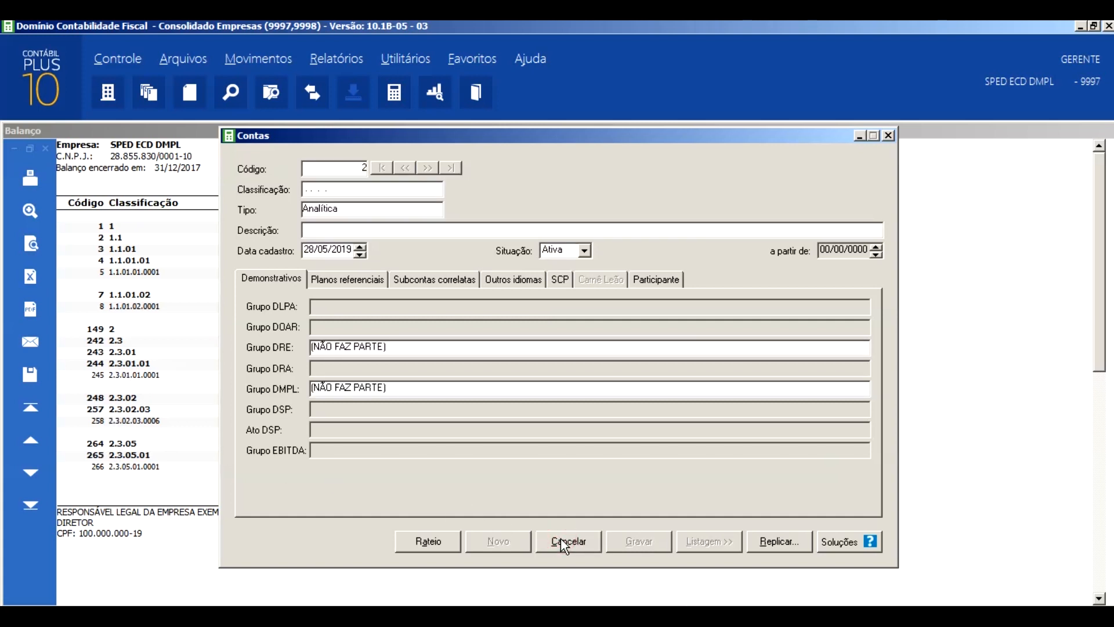
{"action": "type", "text": "58"}
{"action": "key", "text": "Return"}
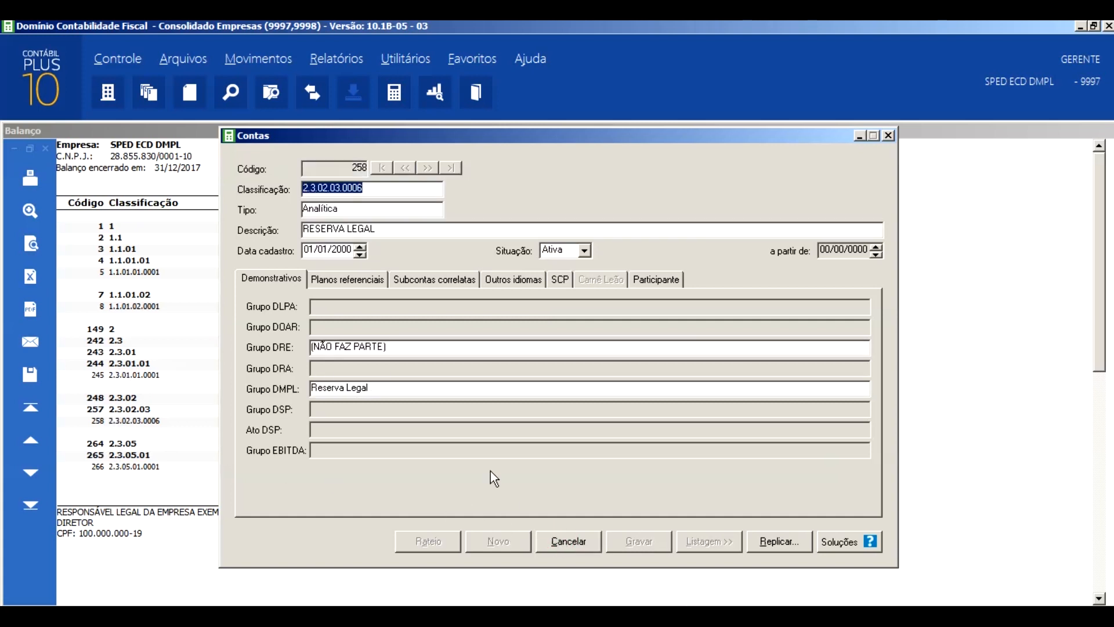
{"action": "left_click", "coordinate": [382, 388]}
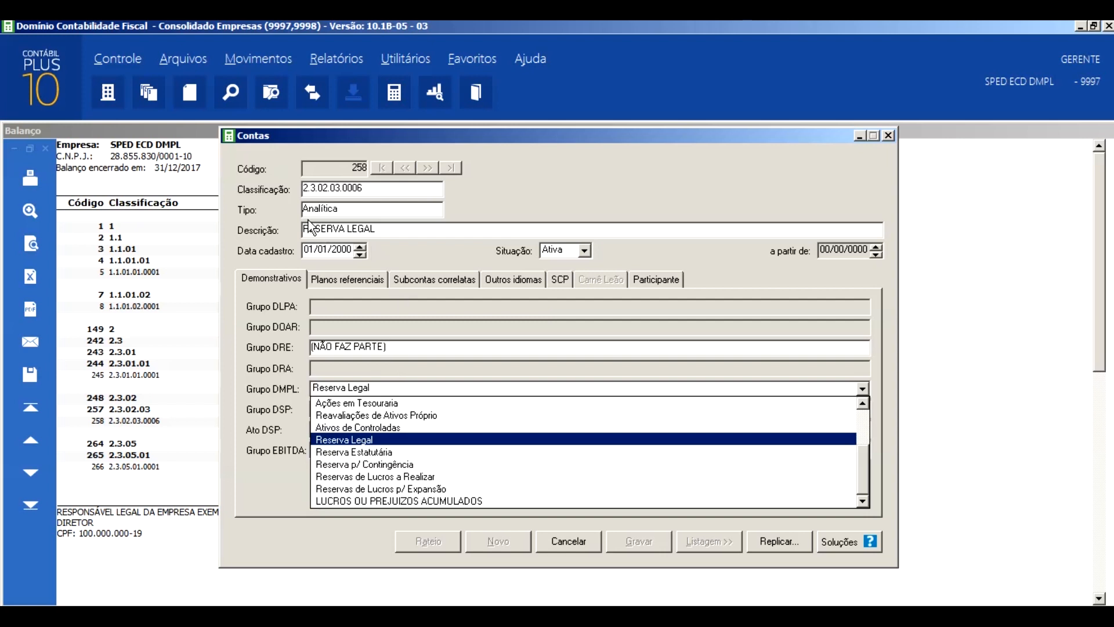
{"action": "left_click", "coordinate": [578, 541]}
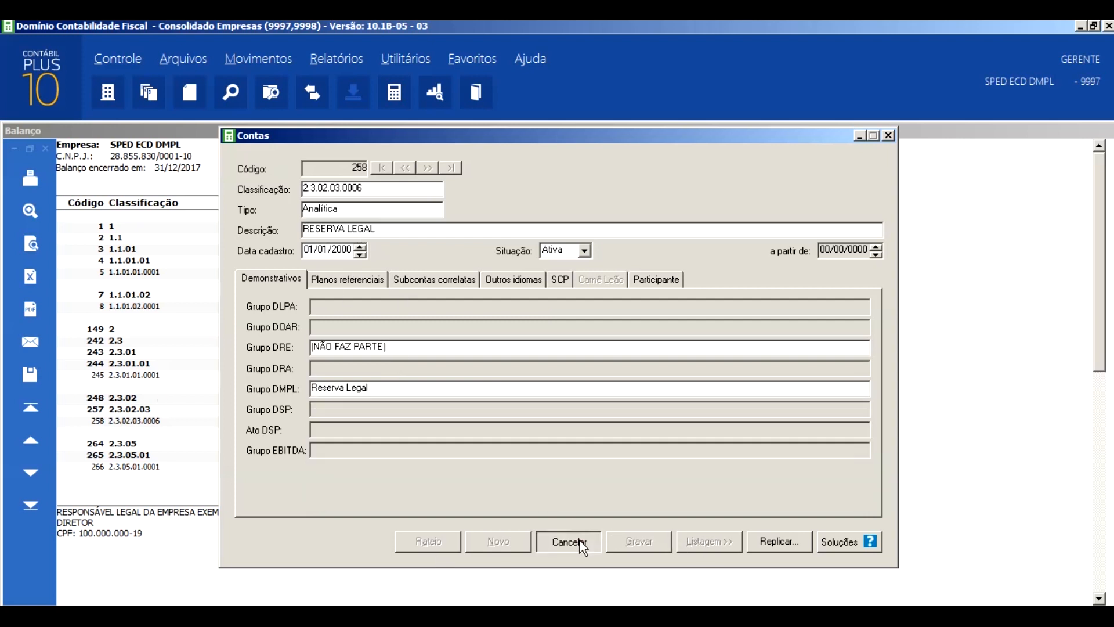
{"action": "left_click", "coordinate": [577, 539]}
- Open account 266 to check its DMPL group, comparing it beside the balance sheet, and return to the report
{"action": "type", "text": "266"}
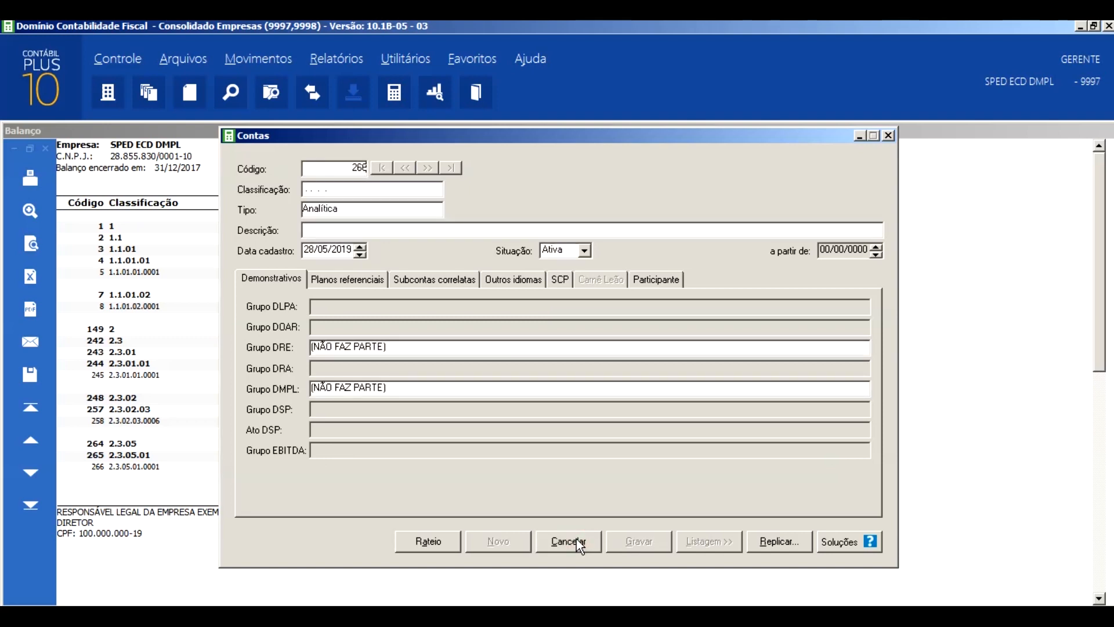
{"action": "key", "text": "Return"}
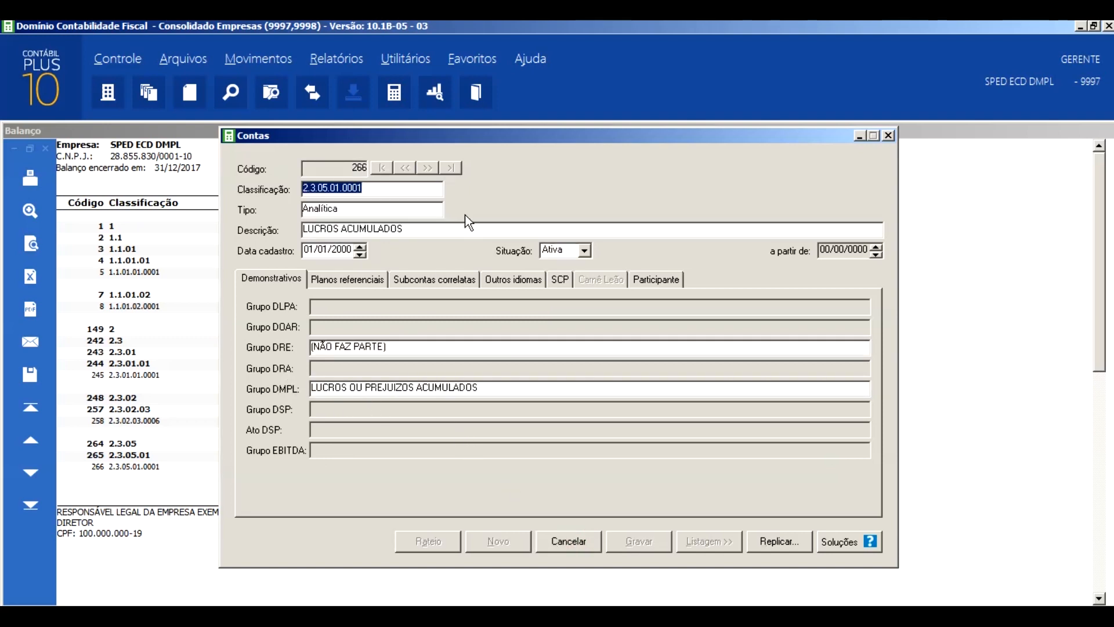
{"action": "left_click_drag", "start_coordinate": [584, 137], "coordinate": [799, 137]}
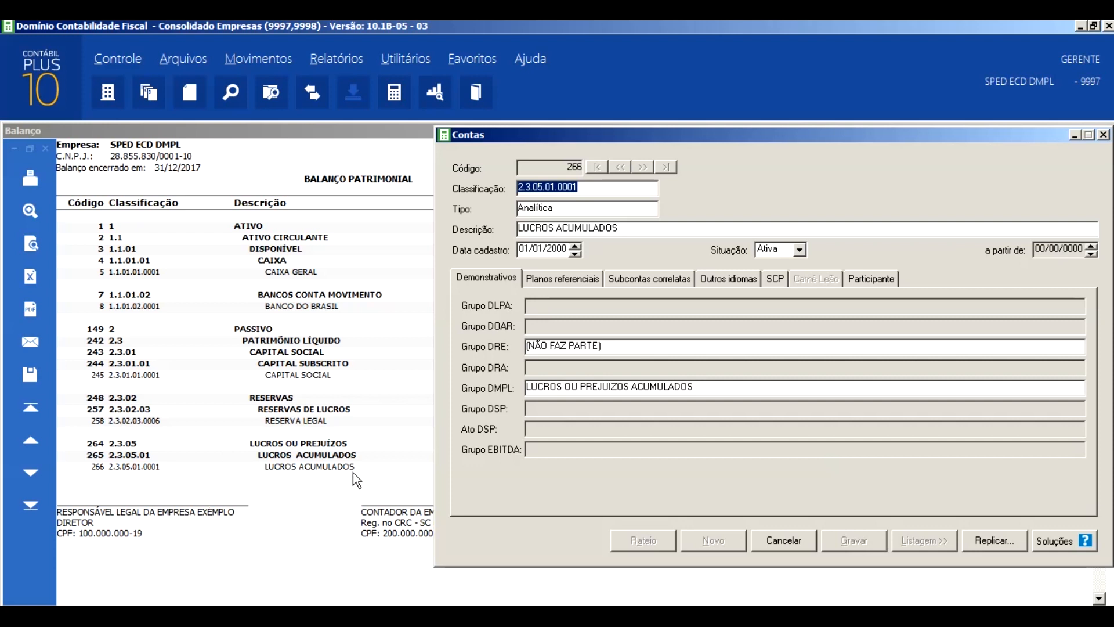
{"action": "left_click", "coordinate": [309, 510]}
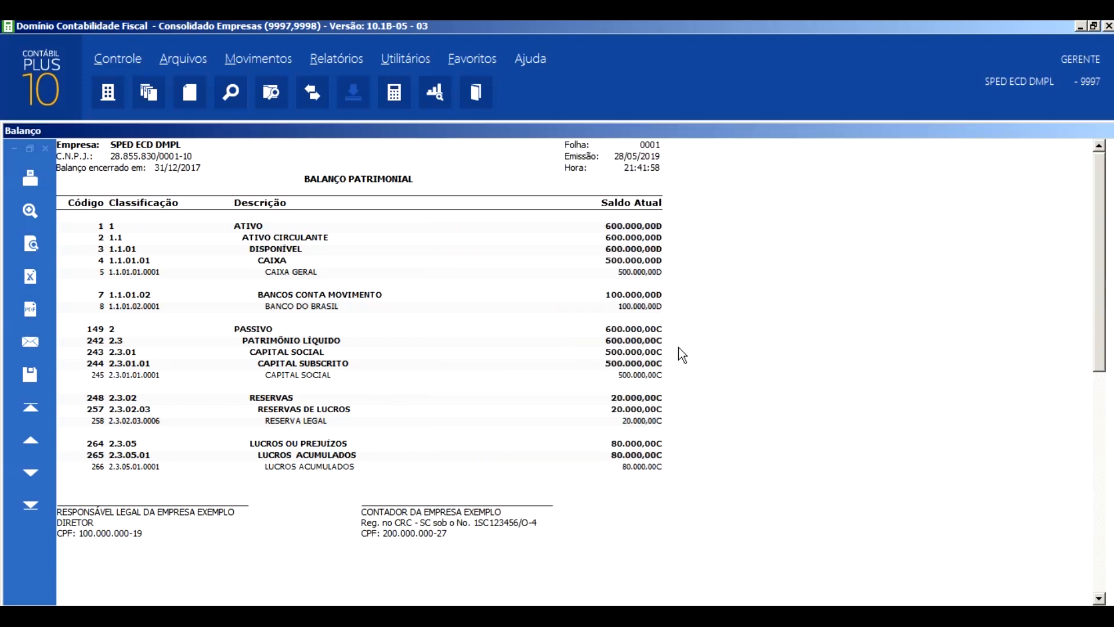
- Issue the DMPL statement report for 01/01/2017 to 31/12/2017
{"action": "left_click", "coordinate": [338, 60]}
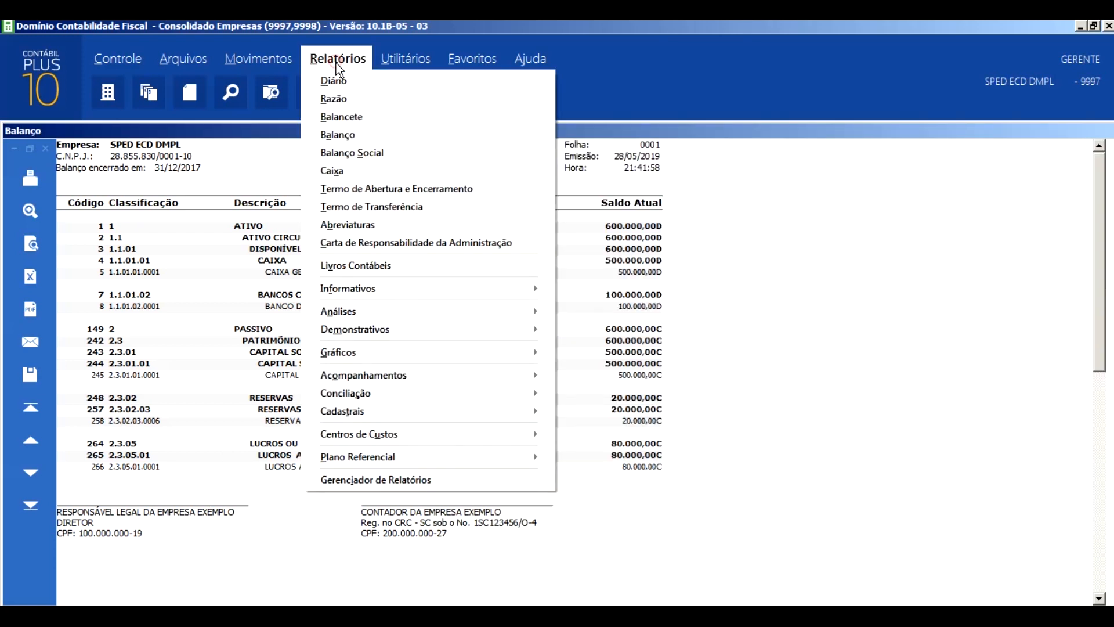
{"action": "left_click", "coordinate": [445, 336]}
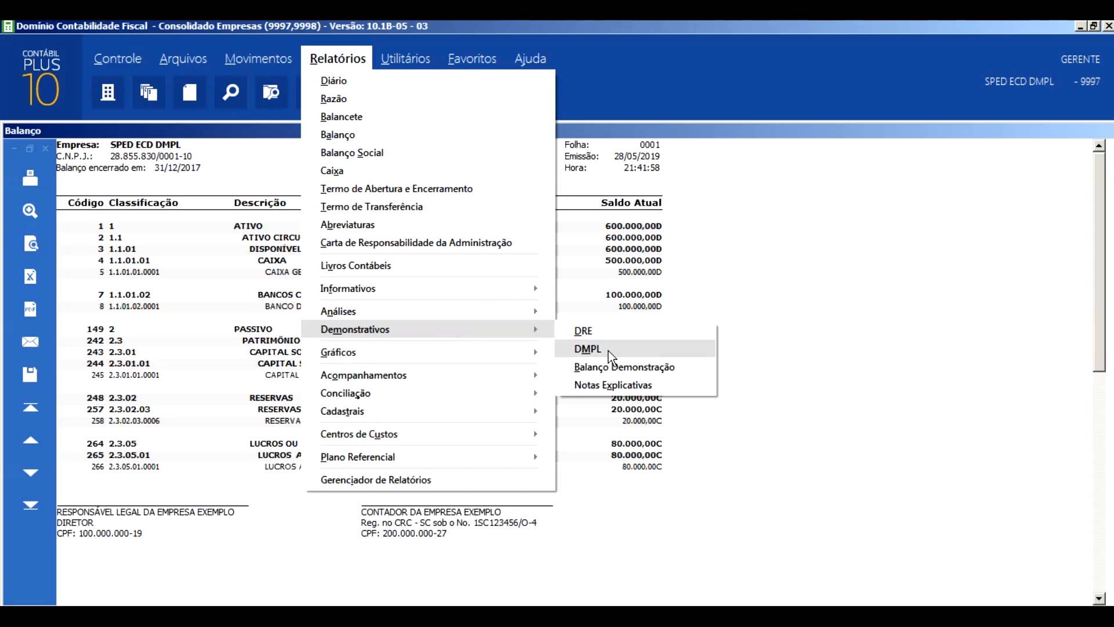
{"action": "left_click", "coordinate": [608, 351]}
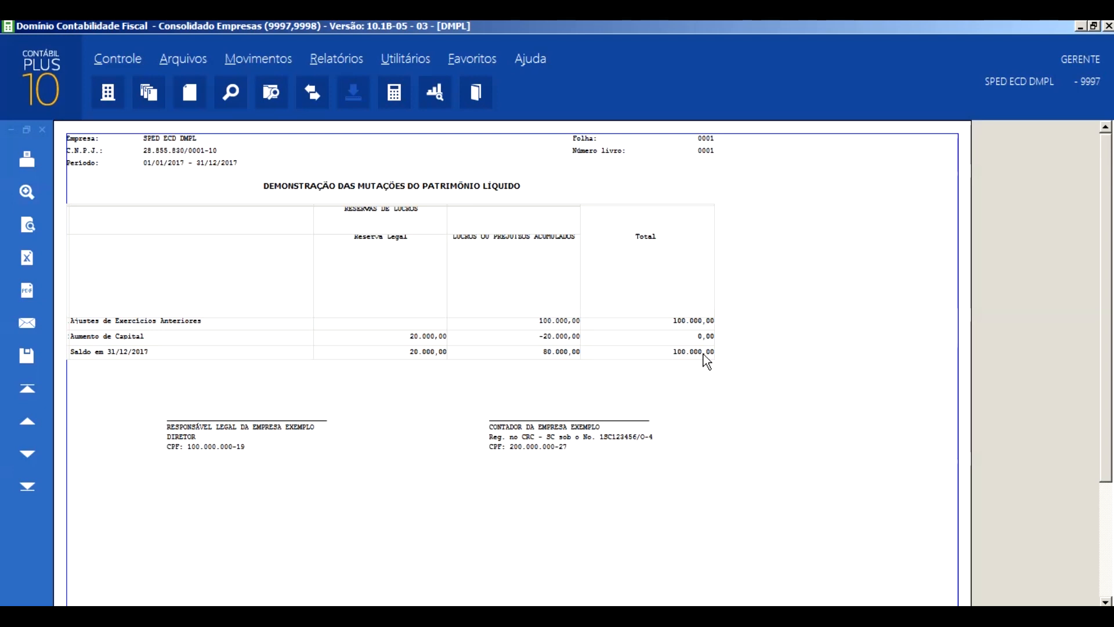
- Issue the balance sheet for 01/01/2017 to 31/12/2017 to compare its equity balances with the DMPL, and close it
{"action": "left_click", "coordinate": [327, 59]}
{"action": "left_click", "coordinate": [350, 135]}
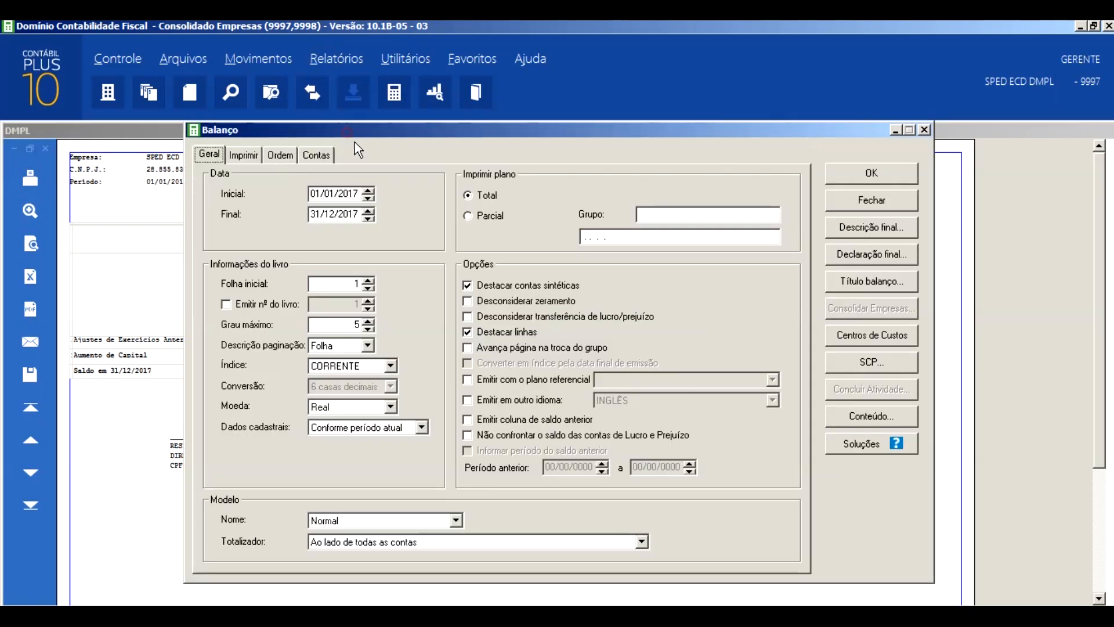
{"action": "left_click", "coordinate": [881, 172]}
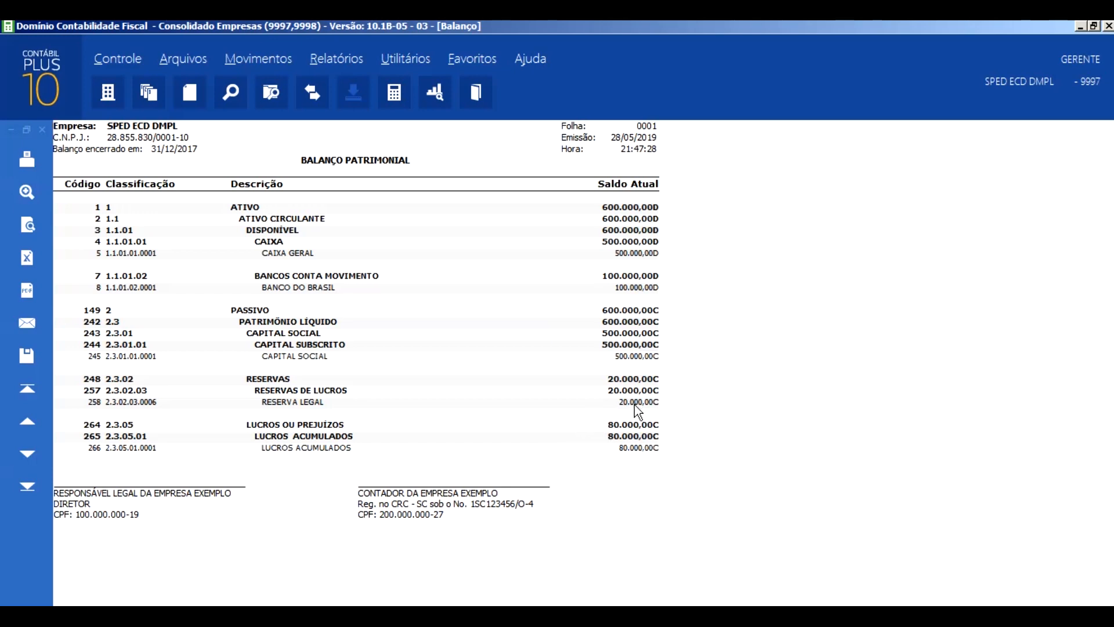
{"action": "key", "text": "Escape"}
{"action": "key", "text": "Escape"}
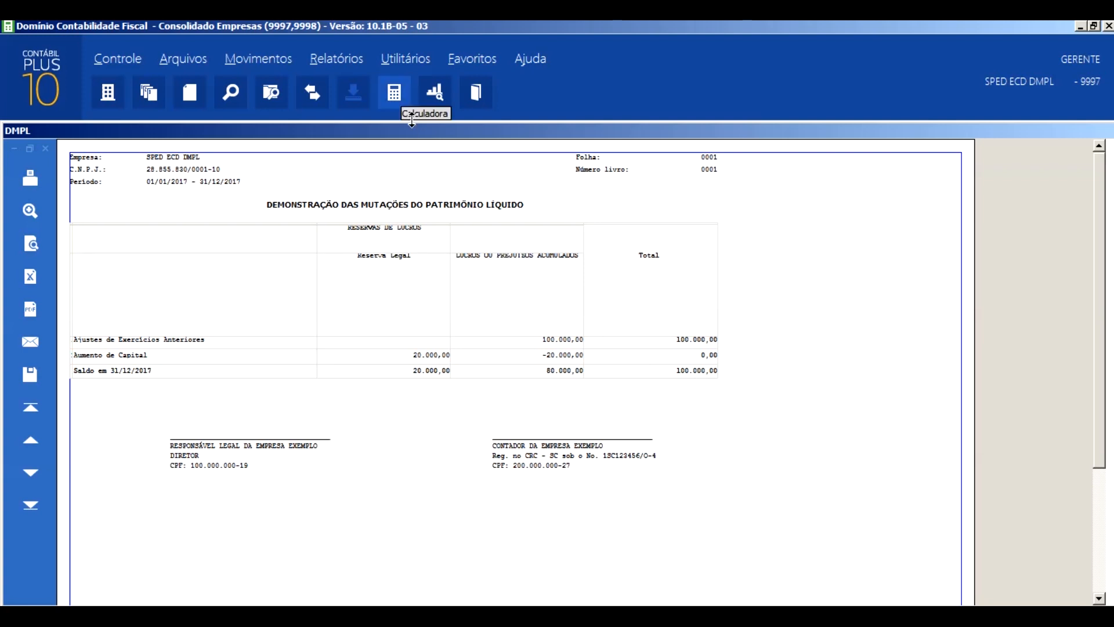
- Issue the 2017 balance sheet again to identify the equity account missing from the DMPL
{"action": "left_click", "coordinate": [348, 56]}
{"action": "left_click", "coordinate": [318, 136]}
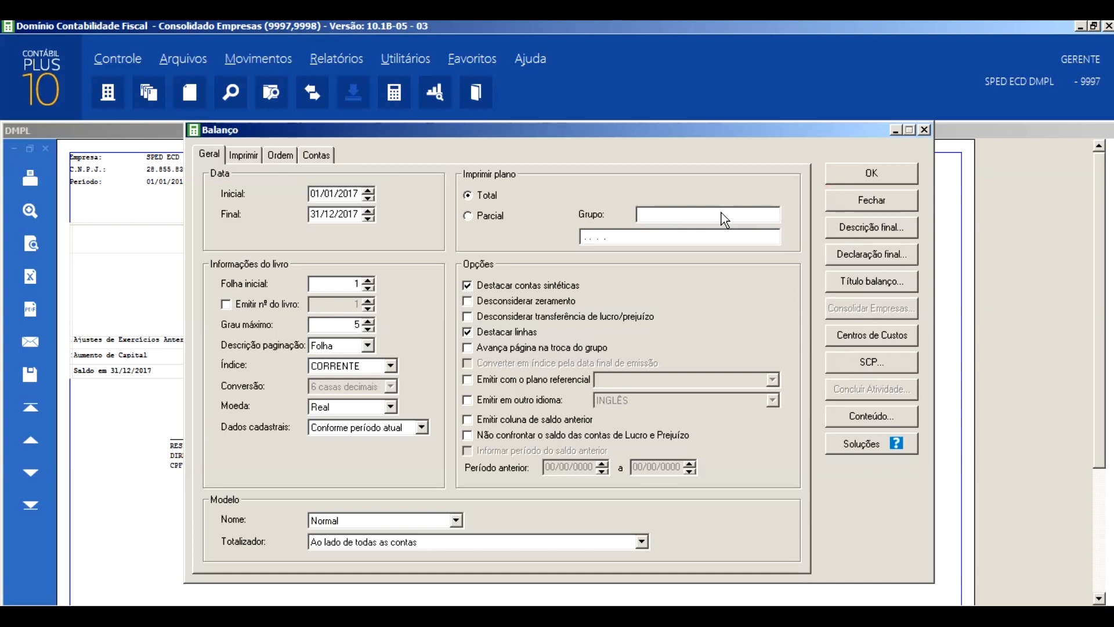
{"action": "key", "text": "Return"}
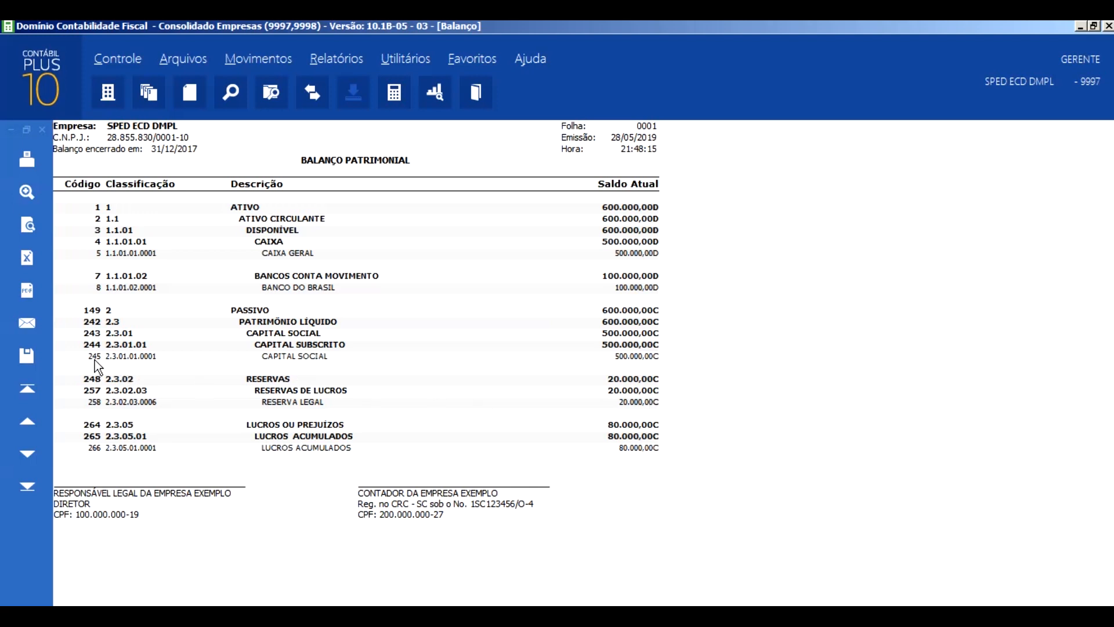
- List the accounting entries of account 245 from 01/01/2017 to 31/12/2017 in Consulta e Lançamentos
{"action": "left_click", "coordinate": [253, 62]}
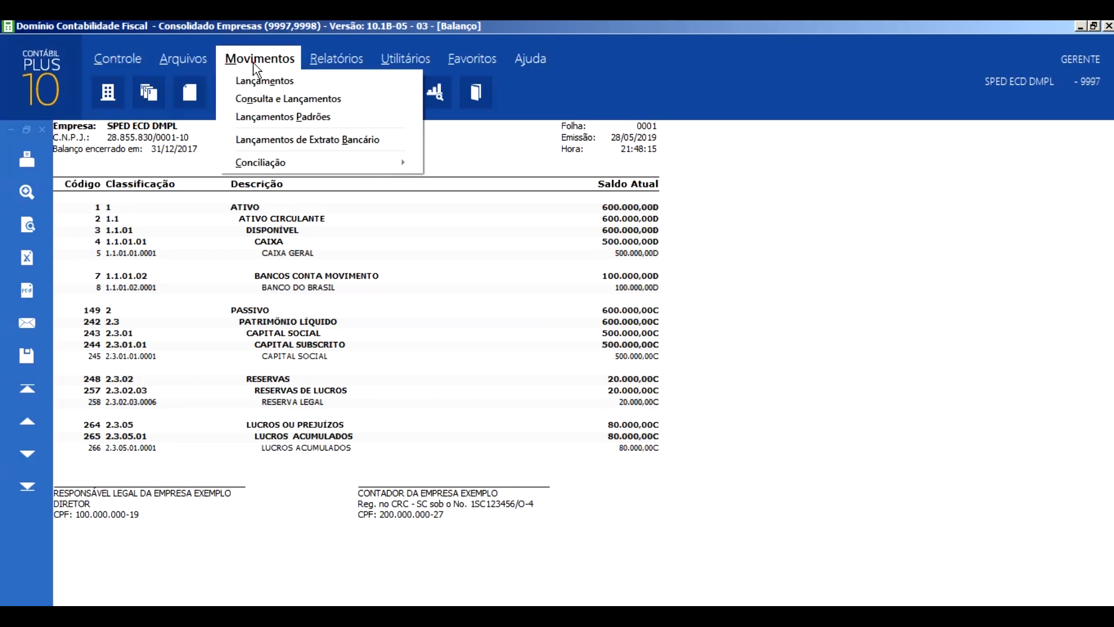
{"action": "left_click", "coordinate": [256, 97]}
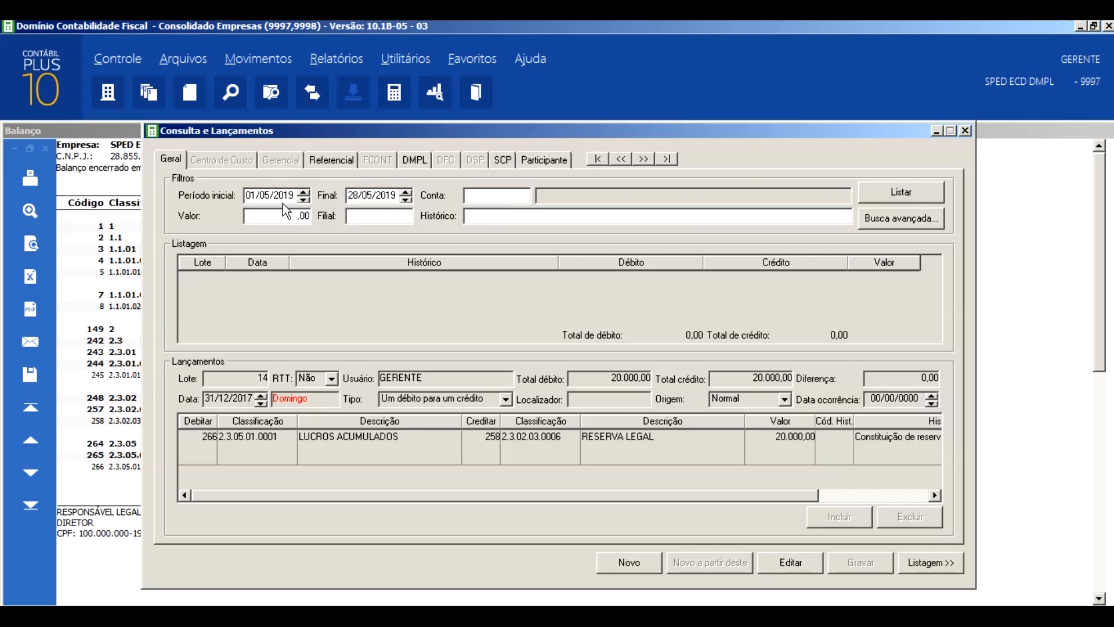
{"action": "type", "text": "01/01/2017"}
{"action": "key", "text": "Tab"}
{"action": "type", "text": "31/12/2017"}
{"action": "key", "text": "Tab"}
{"action": "type", "text": "245"}
{"action": "key", "text": "Tab"}
{"action": "left_click", "coordinate": [894, 195]}
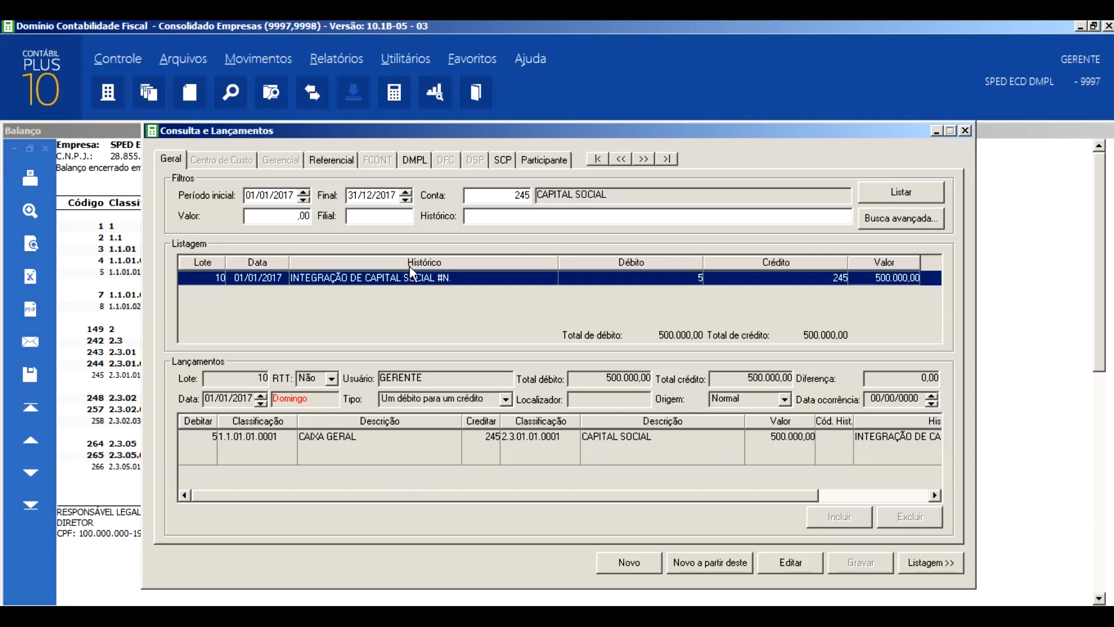
- Examine the DMPL entries of the capital integration entry in lot 10, and return to its general data
{"action": "left_click", "coordinate": [415, 165]}
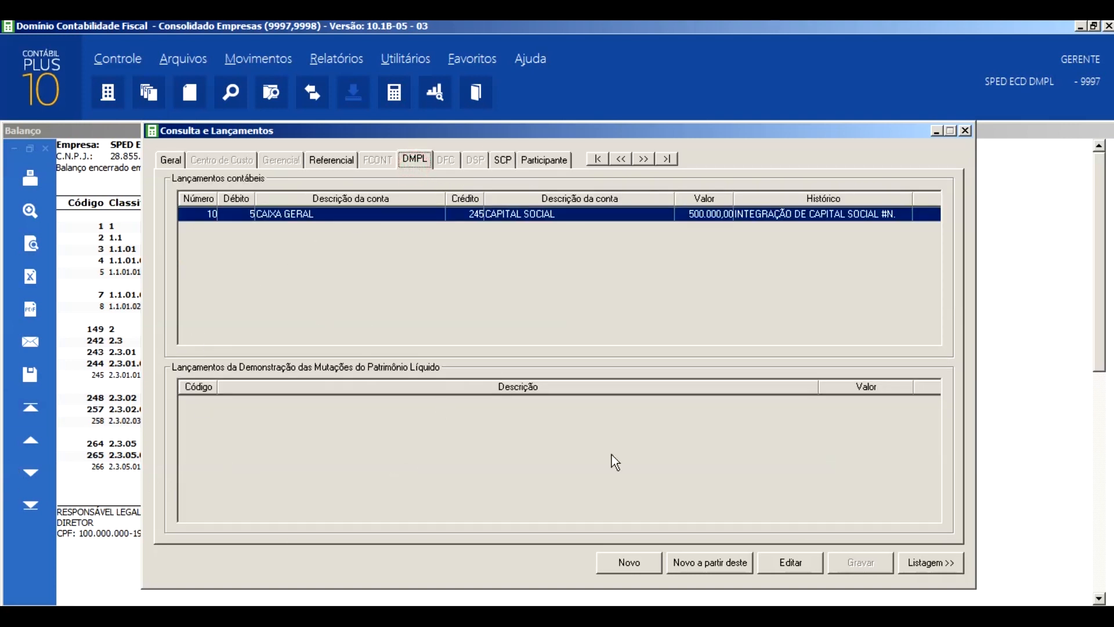
{"action": "left_click_drag", "start_coordinate": [426, 129], "coordinate": [285, 130]}
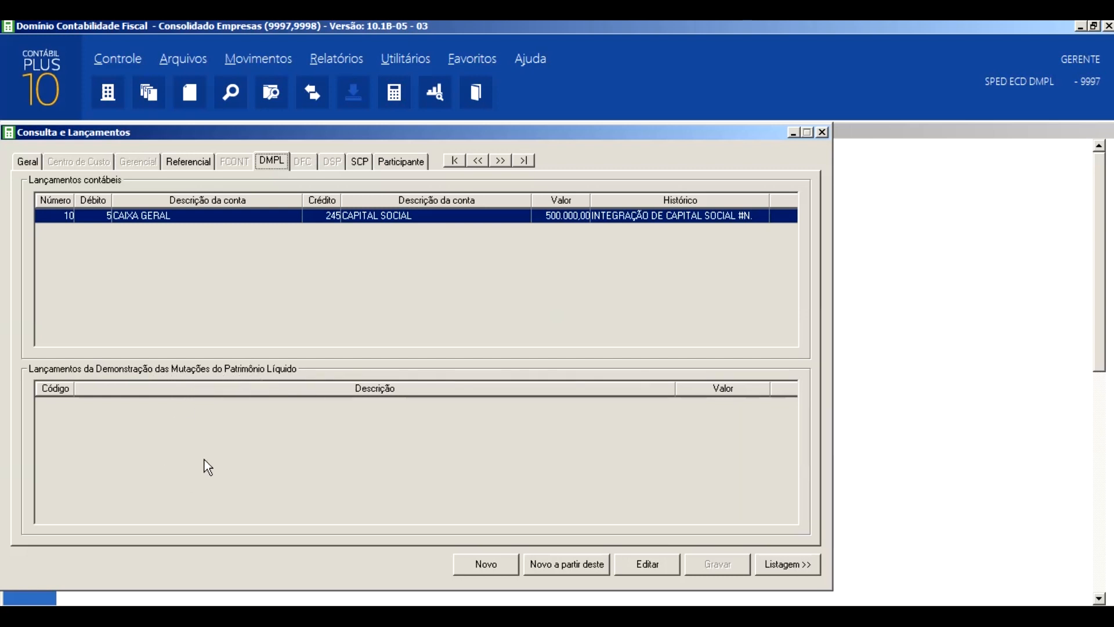
{"action": "left_click", "coordinate": [29, 162]}
- Set lot 10's debit account to 8 and back to 5, and check the DMPL value of Integralização de Capital e Ágio
{"action": "left_click", "coordinate": [64, 441]}
{"action": "type", "text": "8"}
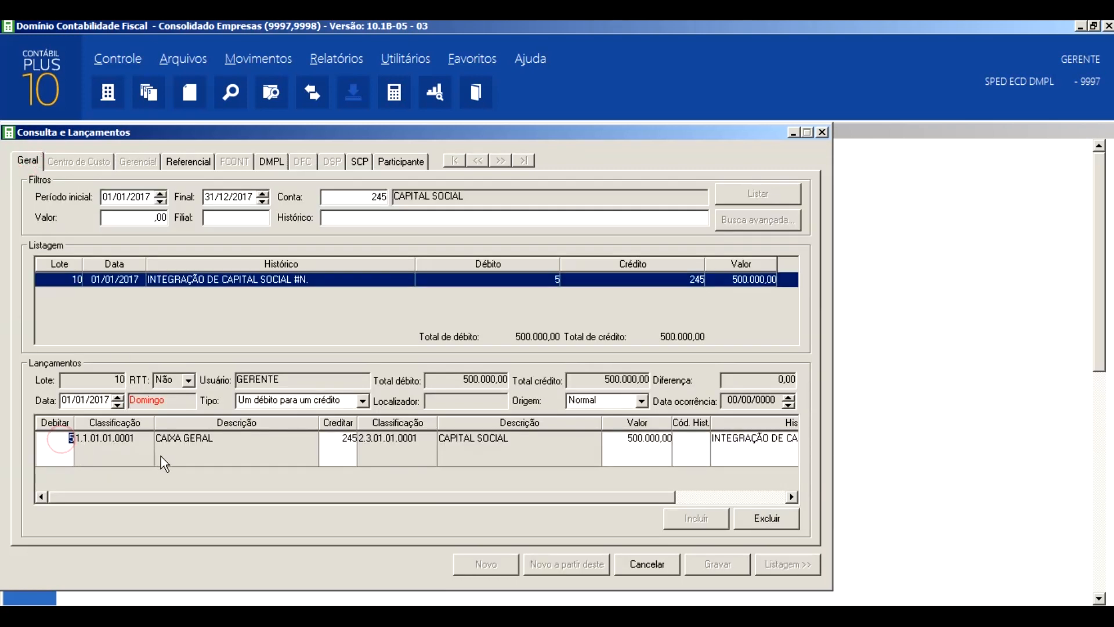
{"action": "key", "text": "Tab"}
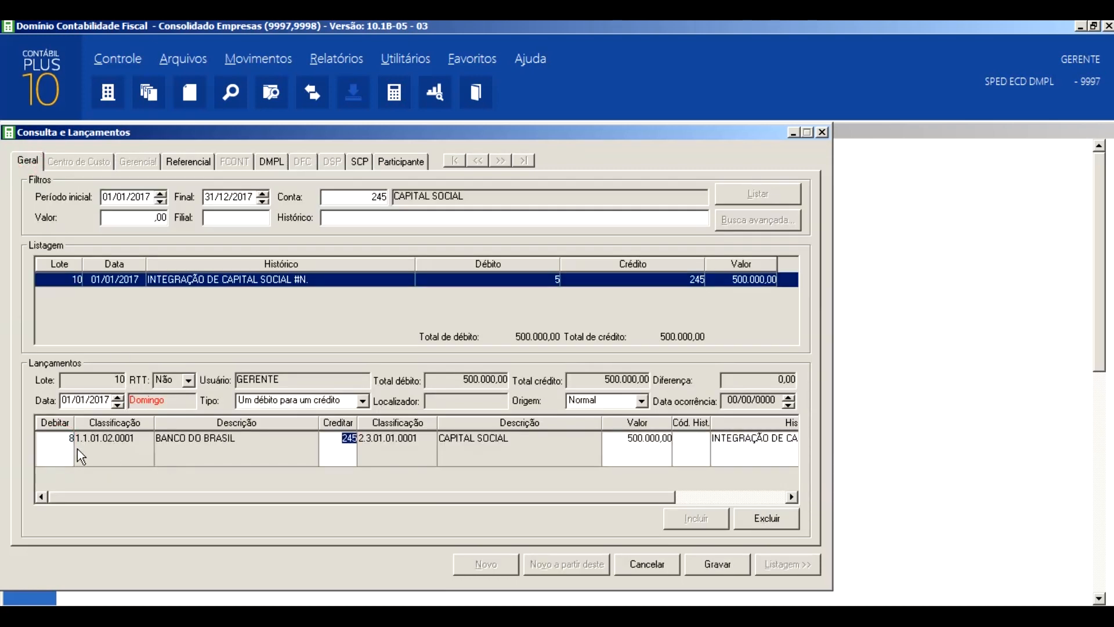
{"action": "key", "text": "shift+Tab"}
{"action": "type", "text": "5"}
{"action": "key", "text": "Tab"}
{"action": "left_click", "coordinate": [273, 162]}
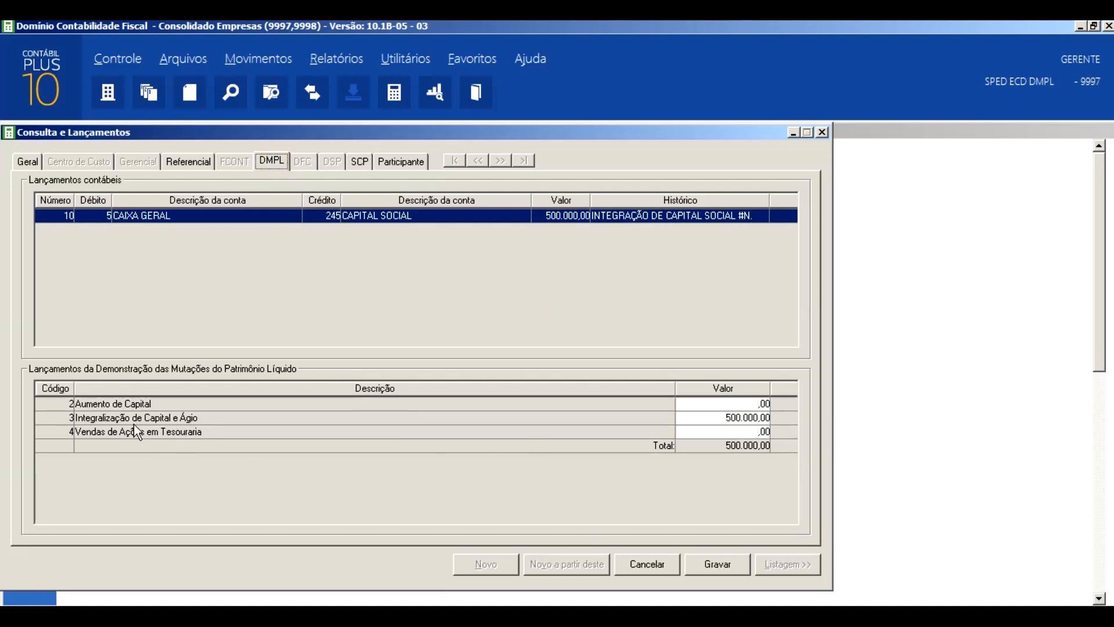
{"action": "left_click", "coordinate": [702, 418]}
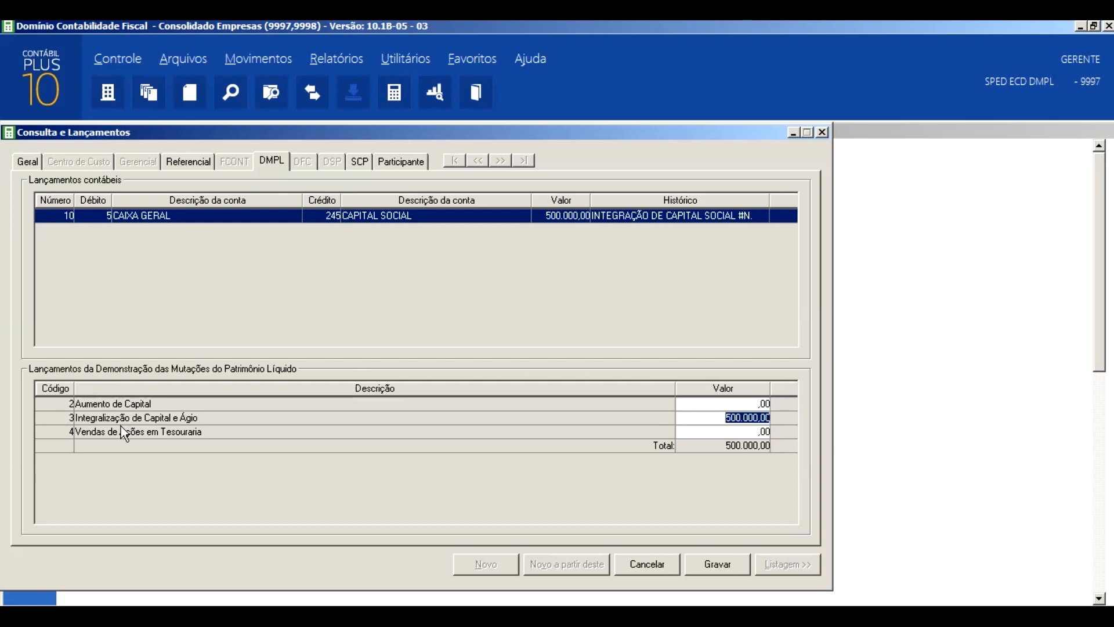
- Check which posting type is the default for the Capital Social subgroup in the DMPL structure, and return to lot 10's general data
{"action": "left_click", "coordinate": [329, 54]}
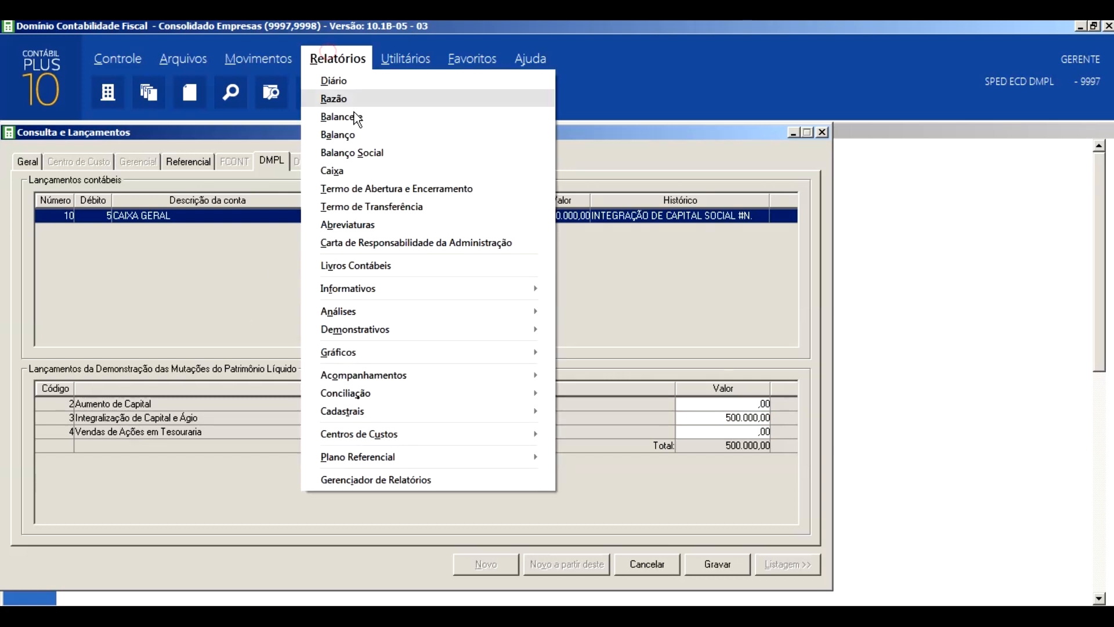
{"action": "left_click", "coordinate": [536, 328]}
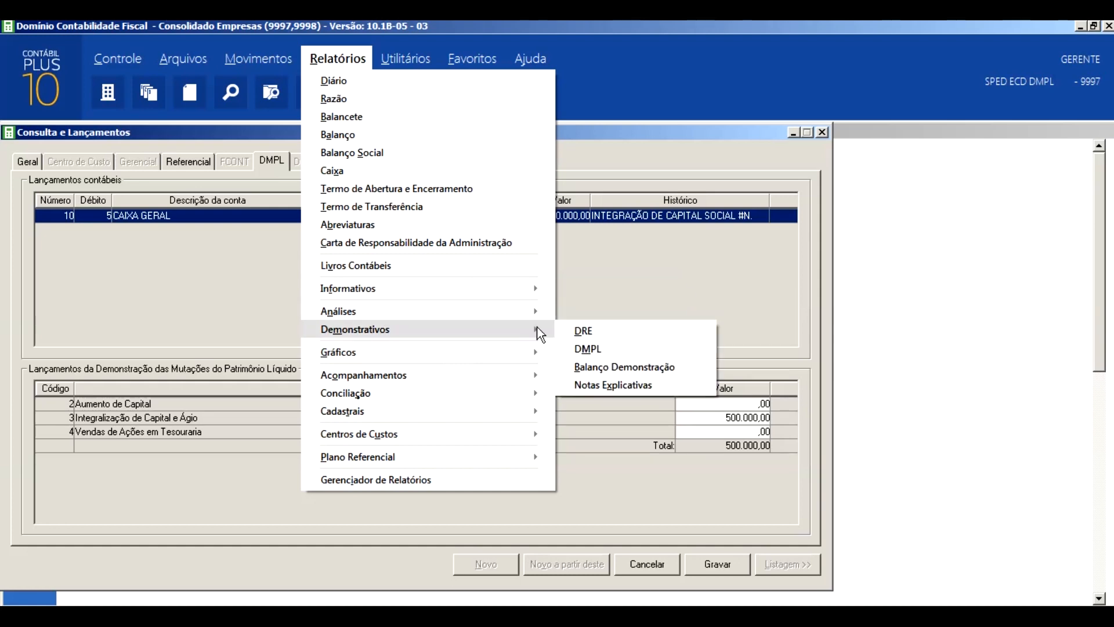
{"action": "left_click", "coordinate": [620, 348]}
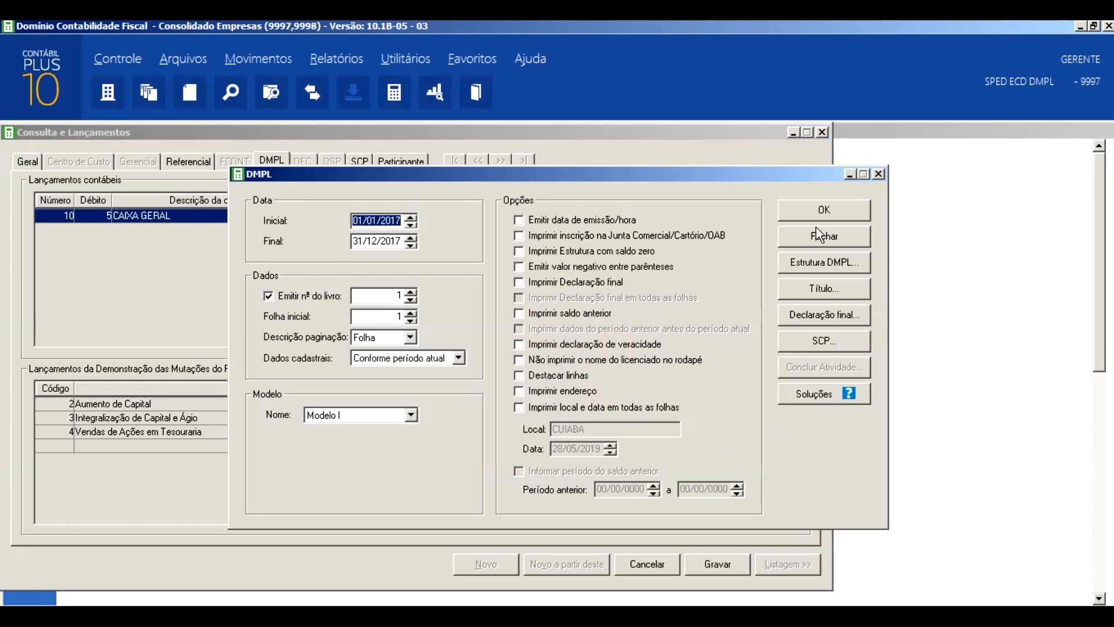
{"action": "left_click", "coordinate": [829, 257]}
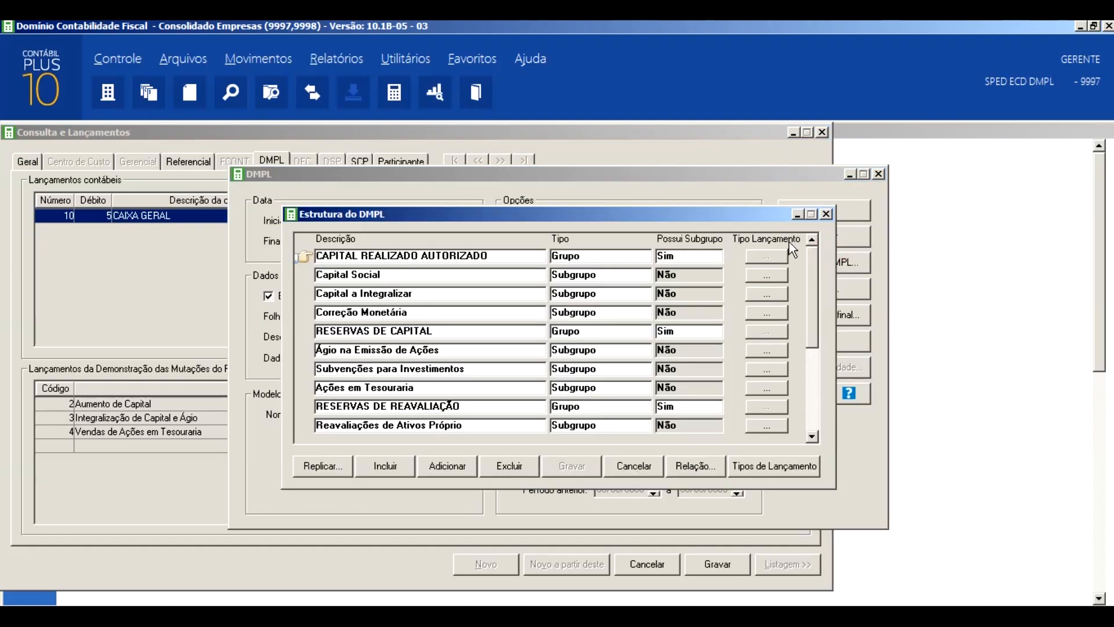
{"action": "left_click_drag", "start_coordinate": [719, 218], "coordinate": [939, 192]}
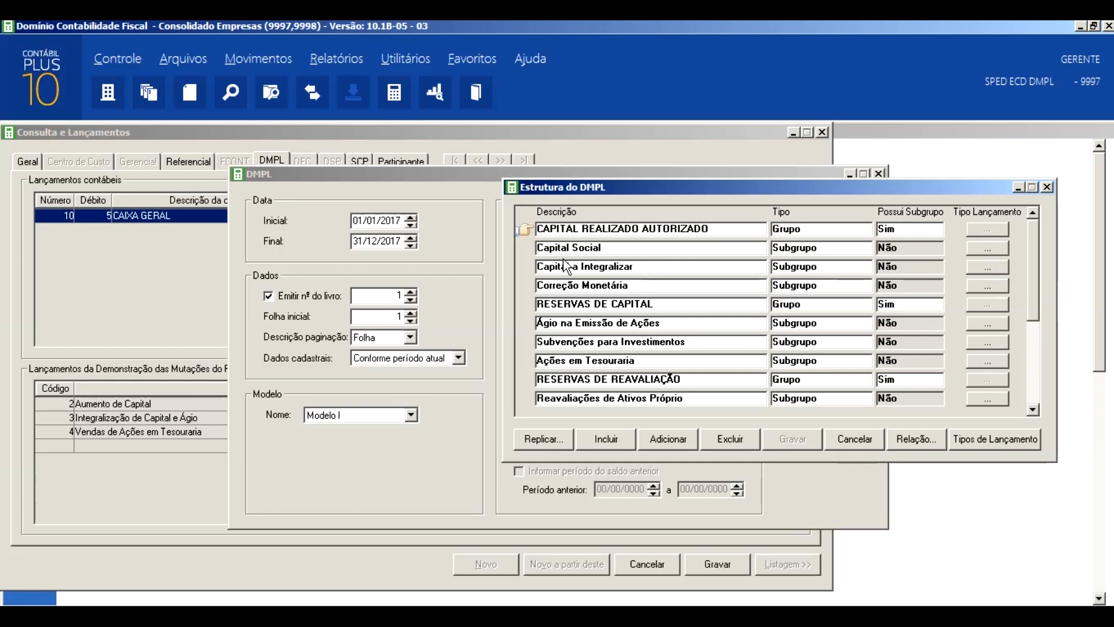
{"action": "left_click", "coordinate": [986, 252]}
{"action": "left_click_drag", "start_coordinate": [631, 206], "coordinate": [971, 134]}
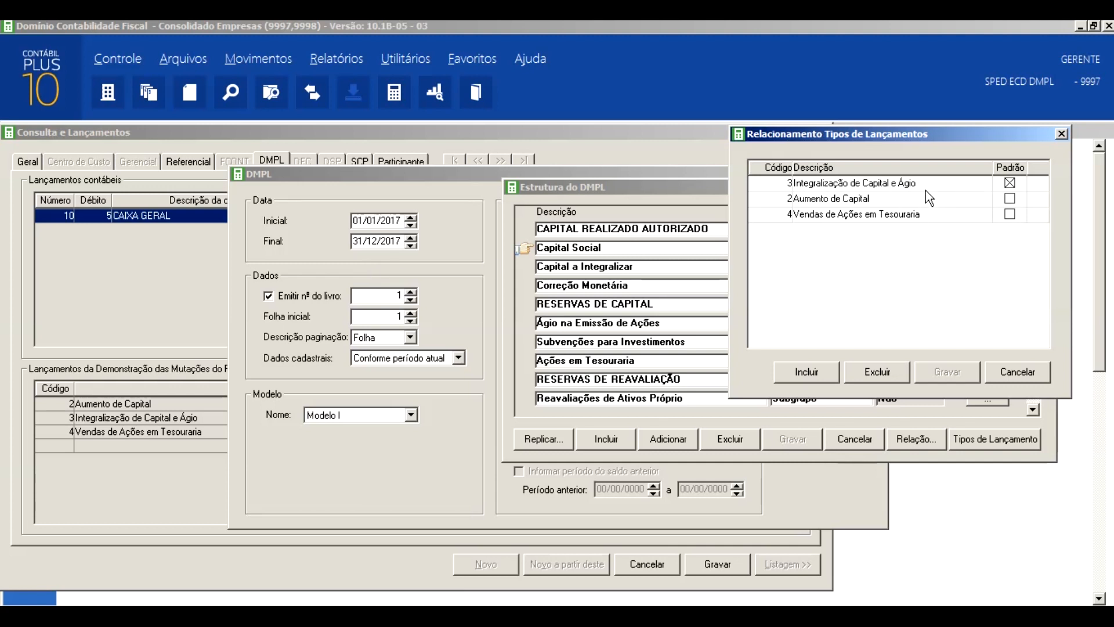
{"action": "left_click", "coordinate": [1059, 135]}
{"action": "left_click", "coordinate": [1047, 186]}
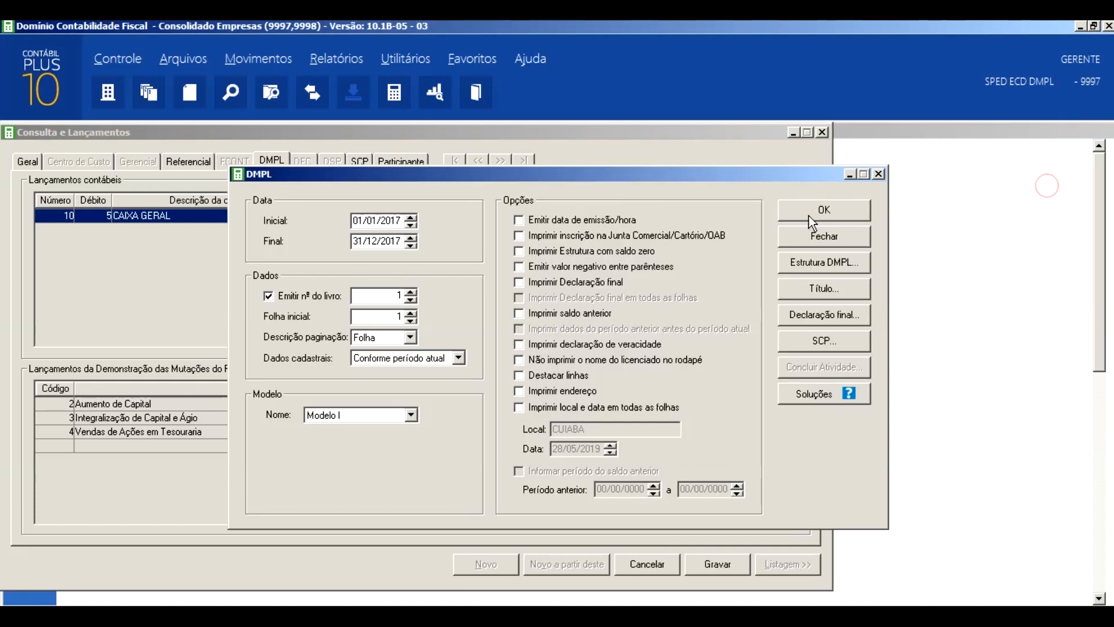
{"action": "left_click", "coordinate": [880, 175]}
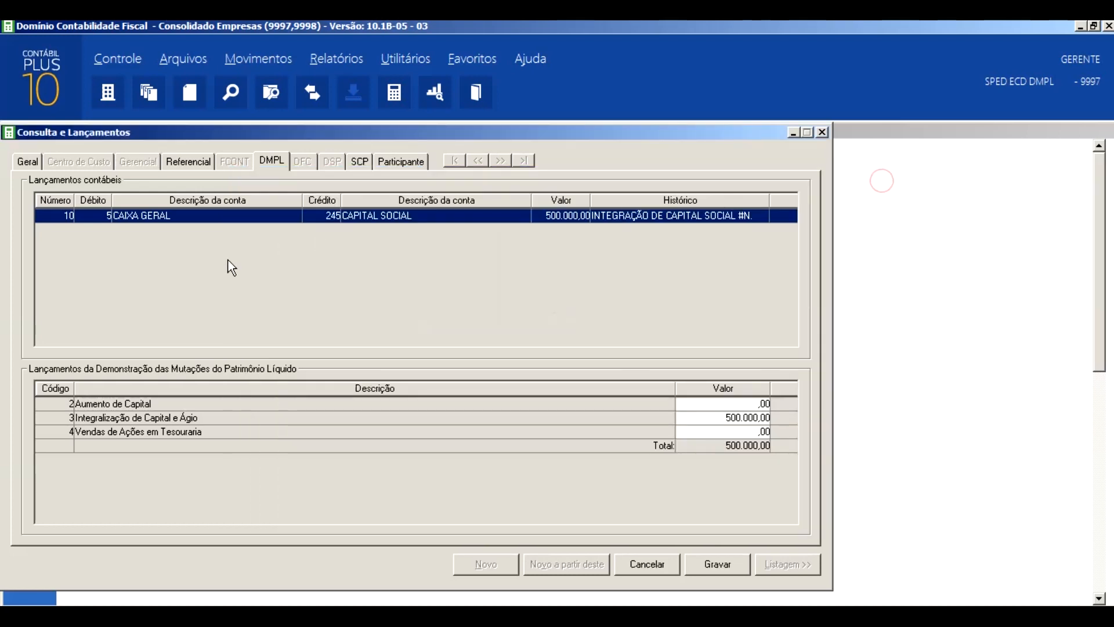
{"action": "left_click", "coordinate": [26, 162]}
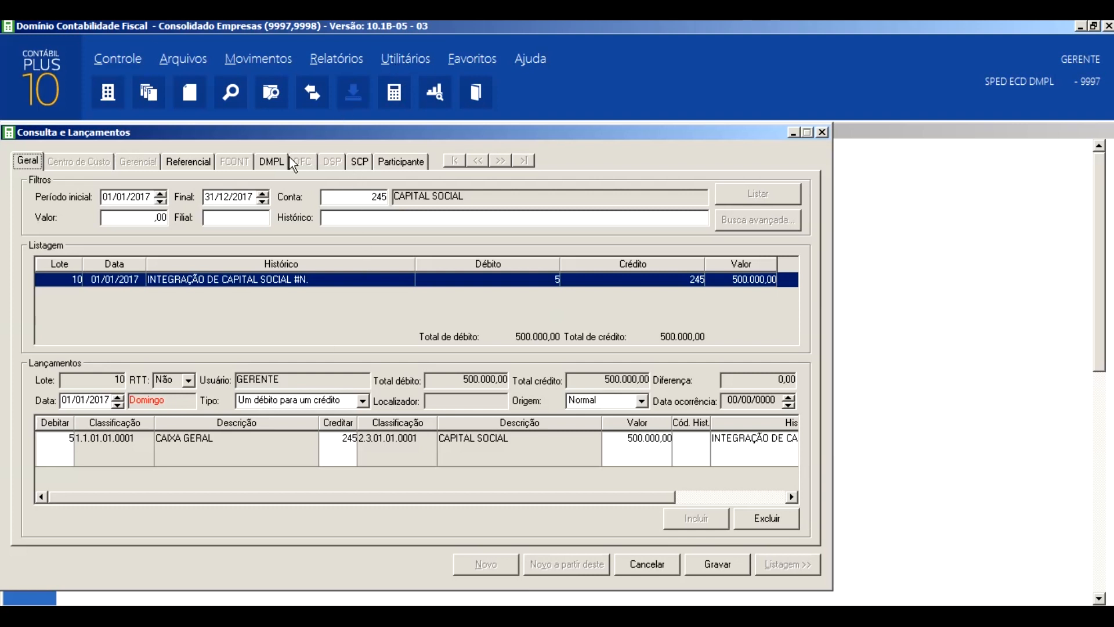
- Open the utility for regenerating DMPL entries and set its period from 01/01/2017 to 31/12/2017
{"action": "left_click", "coordinate": [398, 58]}
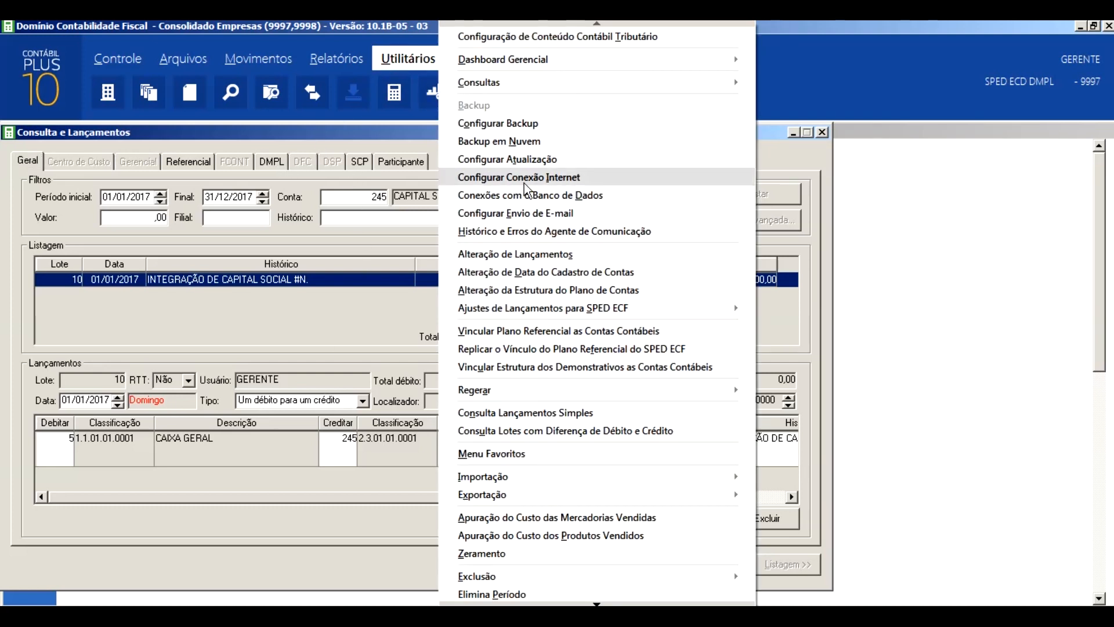
{"action": "mouse_move", "coordinate": [698, 392]}
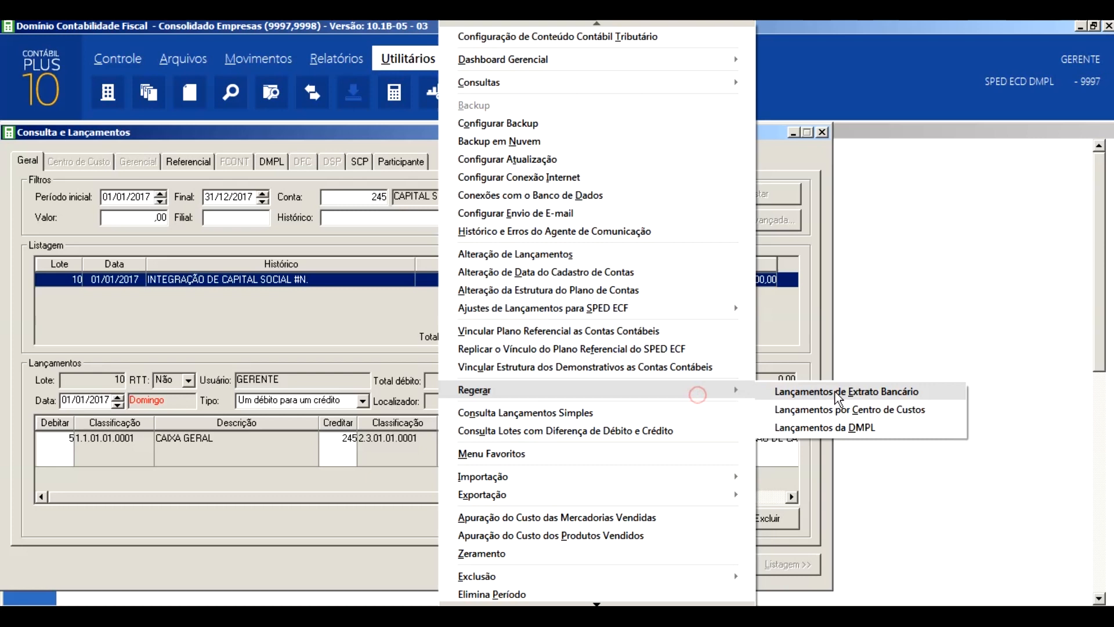
{"action": "left_click", "coordinate": [857, 428]}
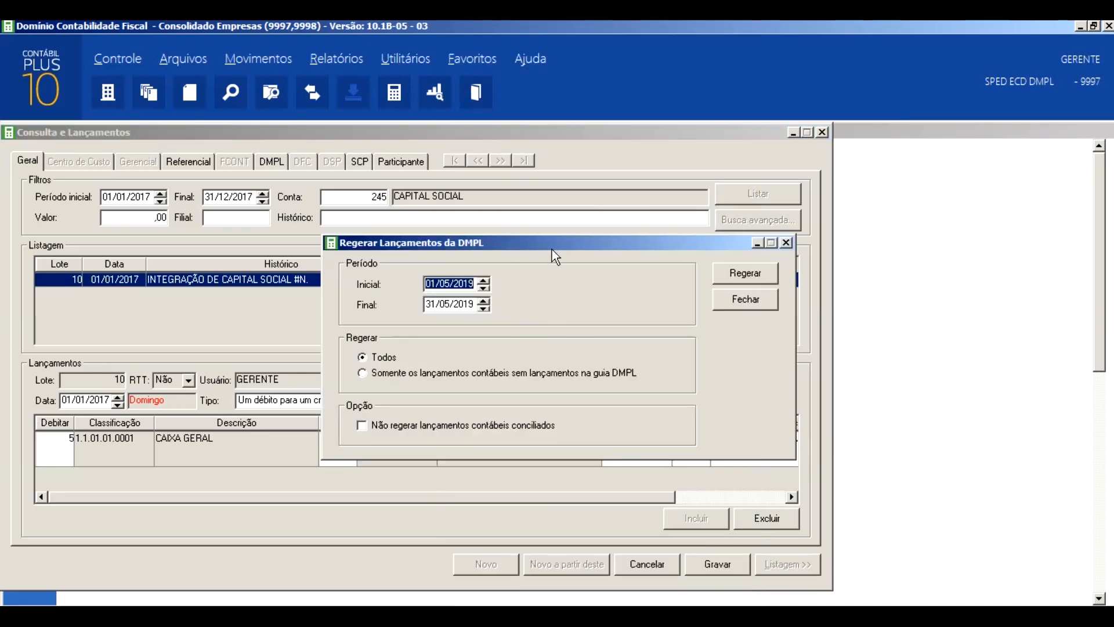
{"action": "left_click_drag", "start_coordinate": [551, 250], "coordinate": [873, 134]}
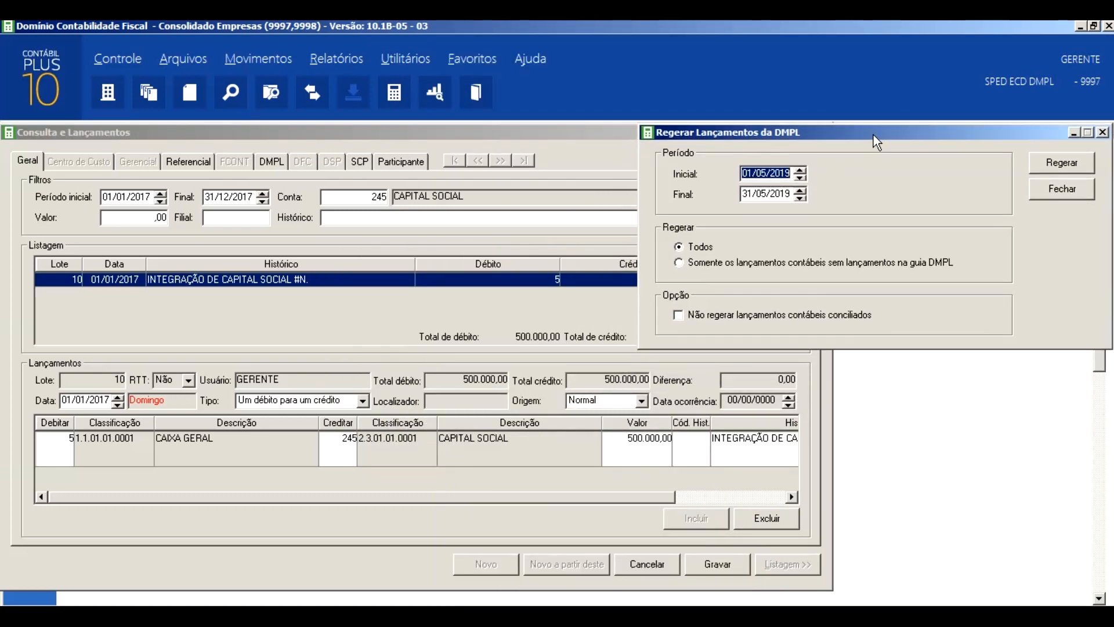
{"action": "type", "text": "01/01/2"}
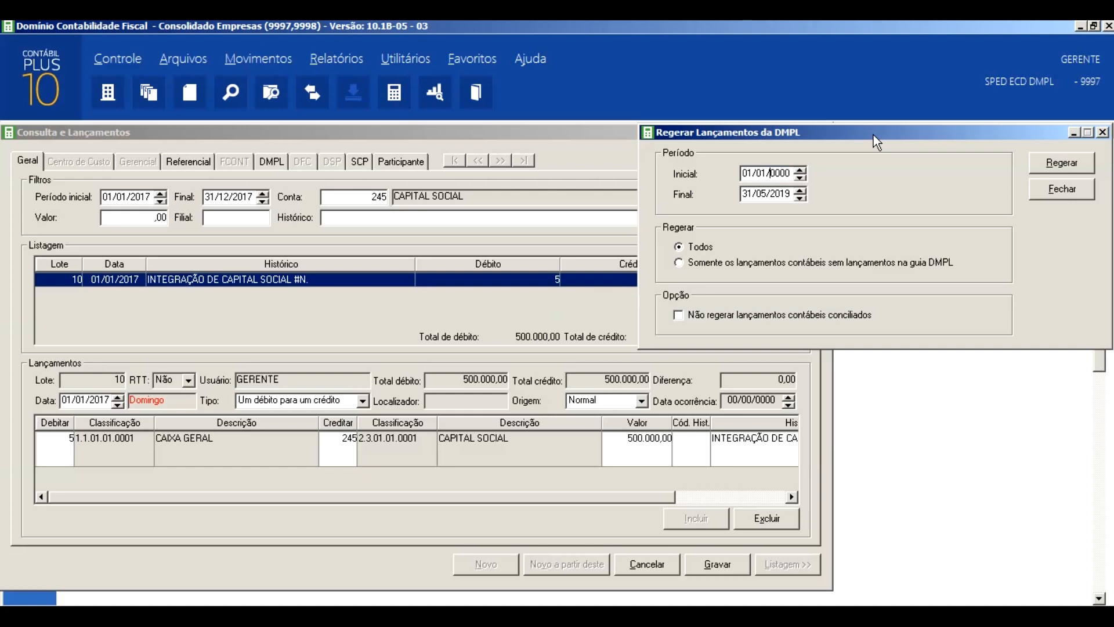
{"action": "type", "text": "017"}
{"action": "key", "text": "Tab"}
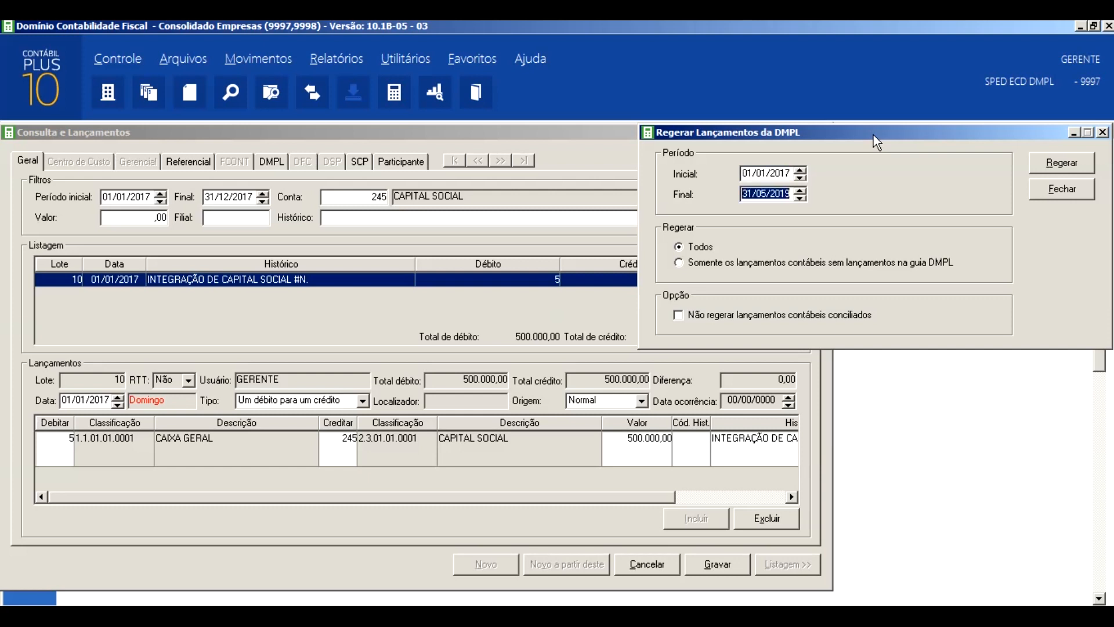
{"action": "type", "text": "31/12/2017"}
- Review the posting types related to Capital Social and their default setting in the DMPL structure once more
{"action": "left_click", "coordinate": [343, 59]}
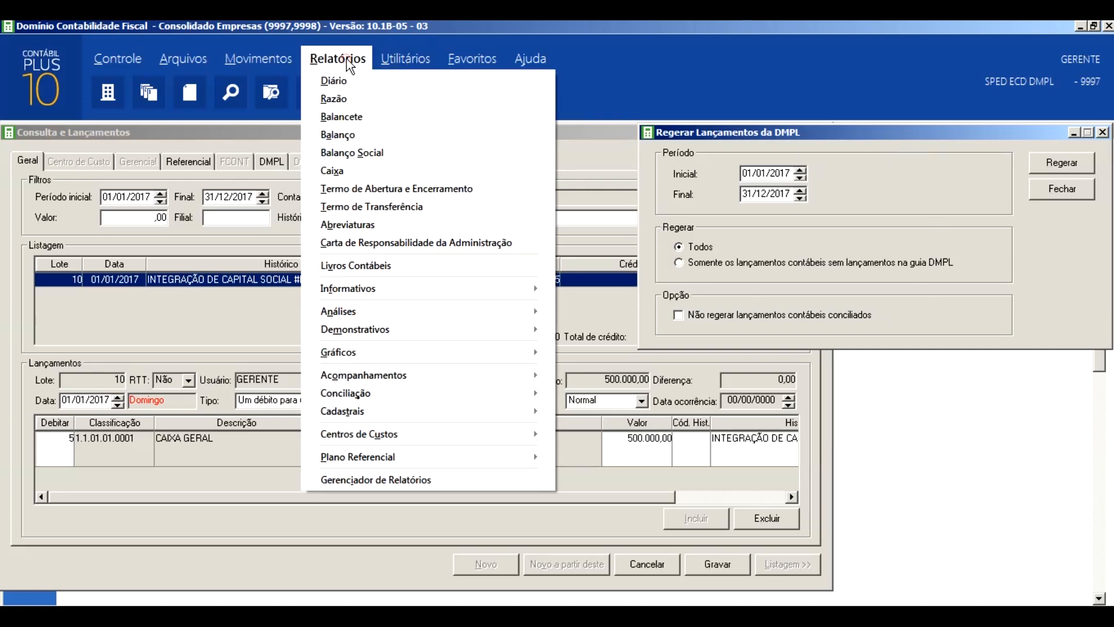
{"action": "mouse_move", "coordinate": [458, 334]}
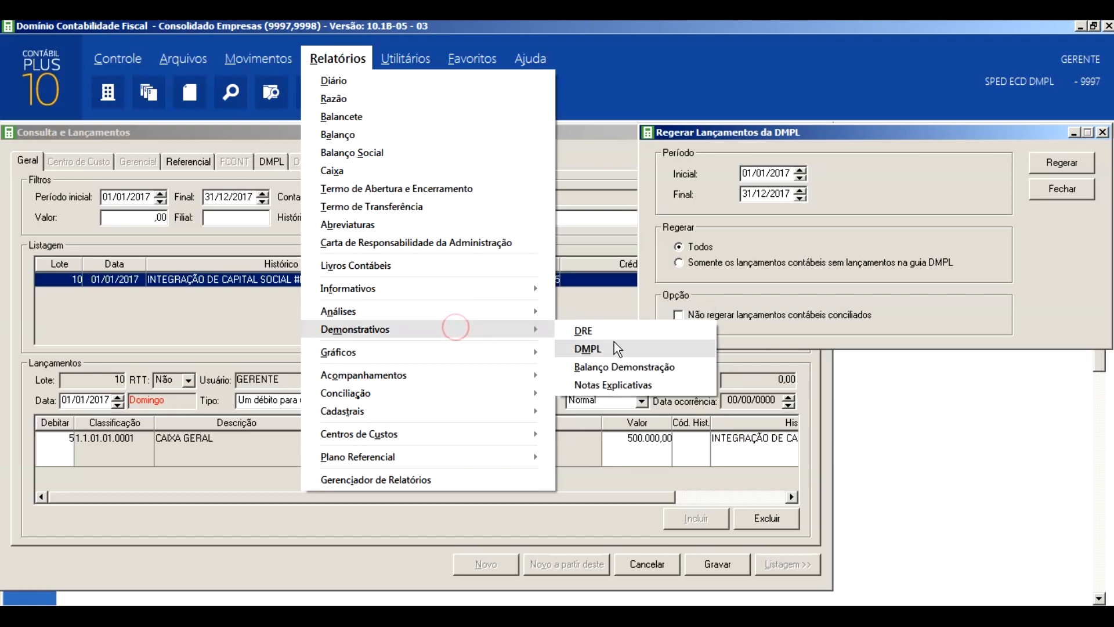
{"action": "left_click", "coordinate": [617, 346]}
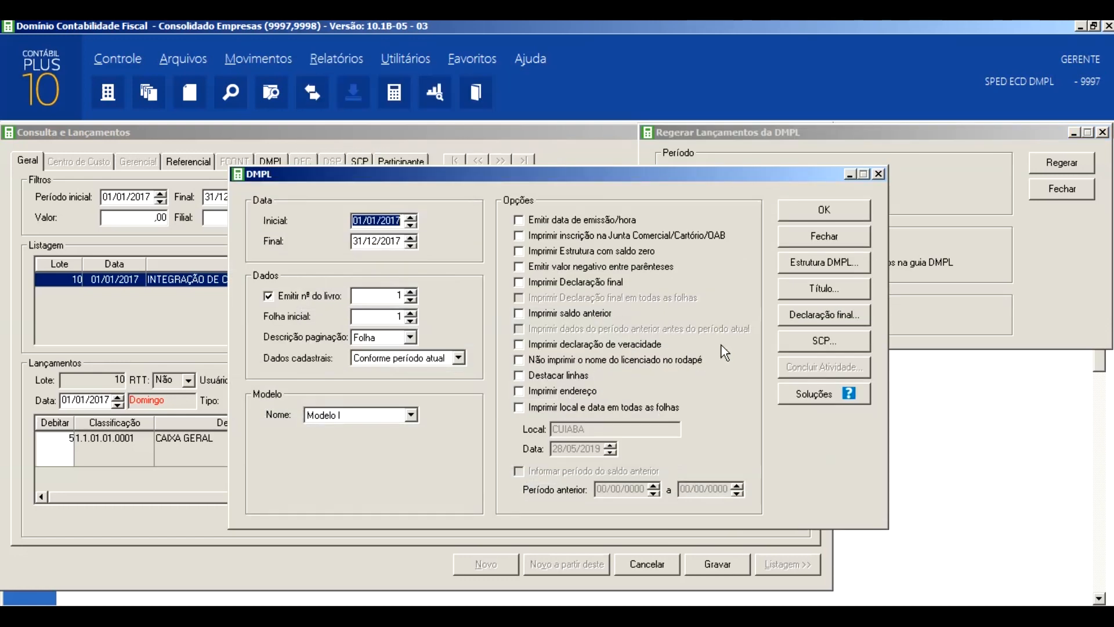
{"action": "left_click", "coordinate": [802, 254]}
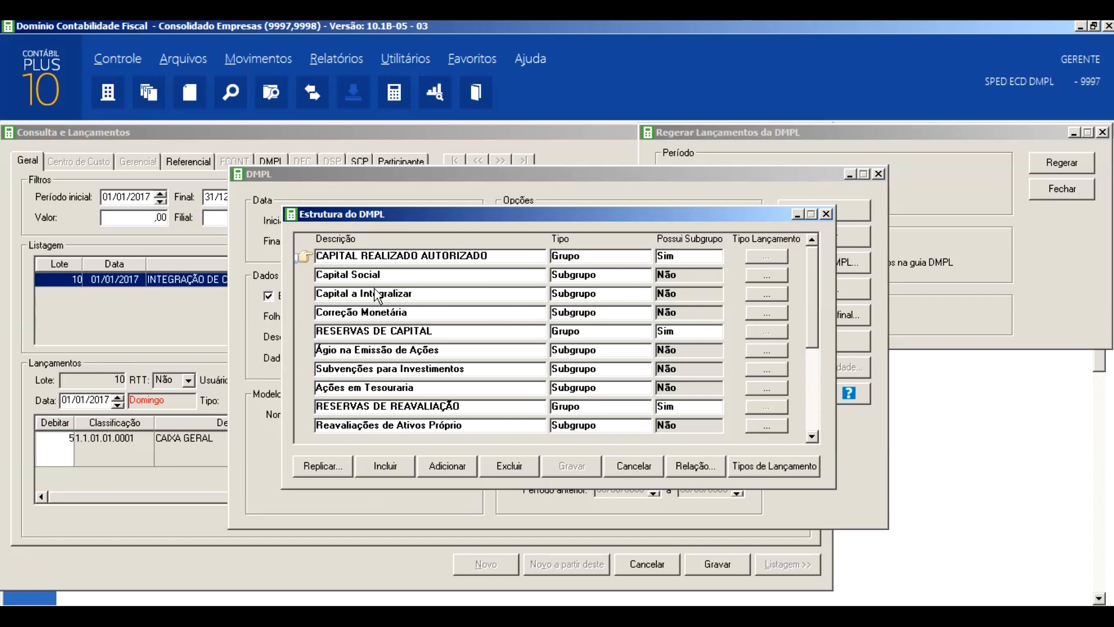
{"action": "left_click", "coordinate": [771, 277]}
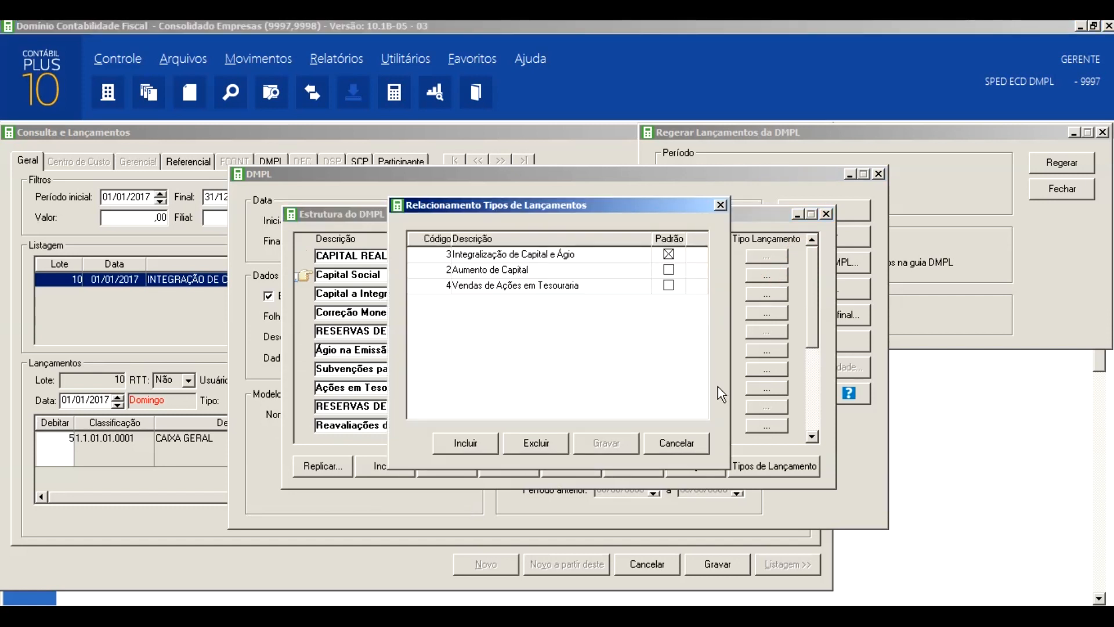
{"action": "left_click_drag", "start_coordinate": [608, 208], "coordinate": [220, 137]}
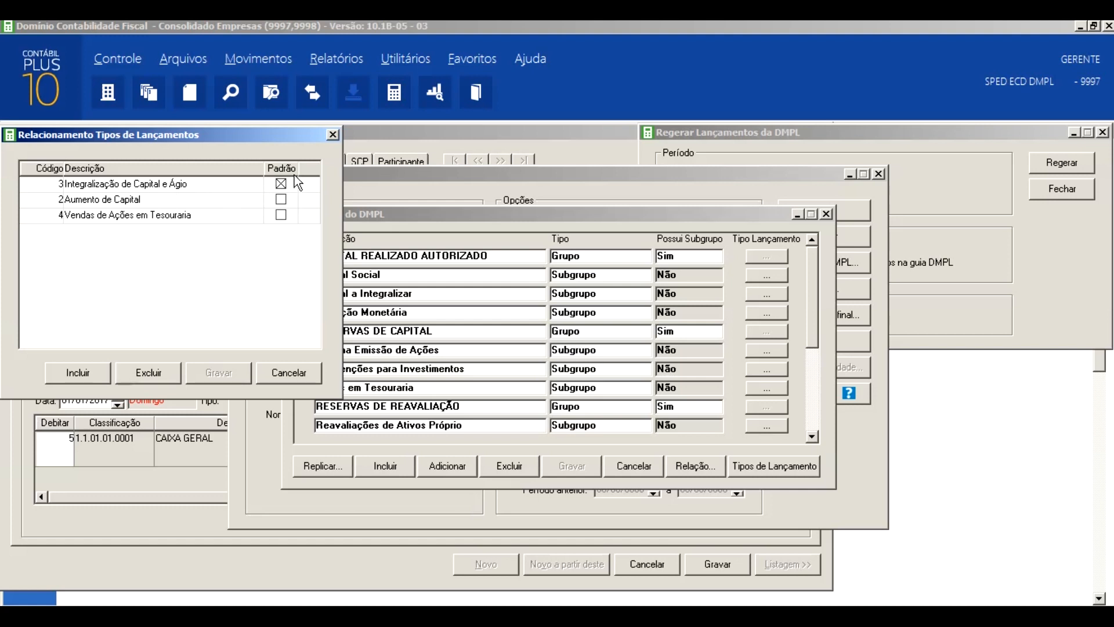
{"action": "left_click", "coordinate": [333, 134]}
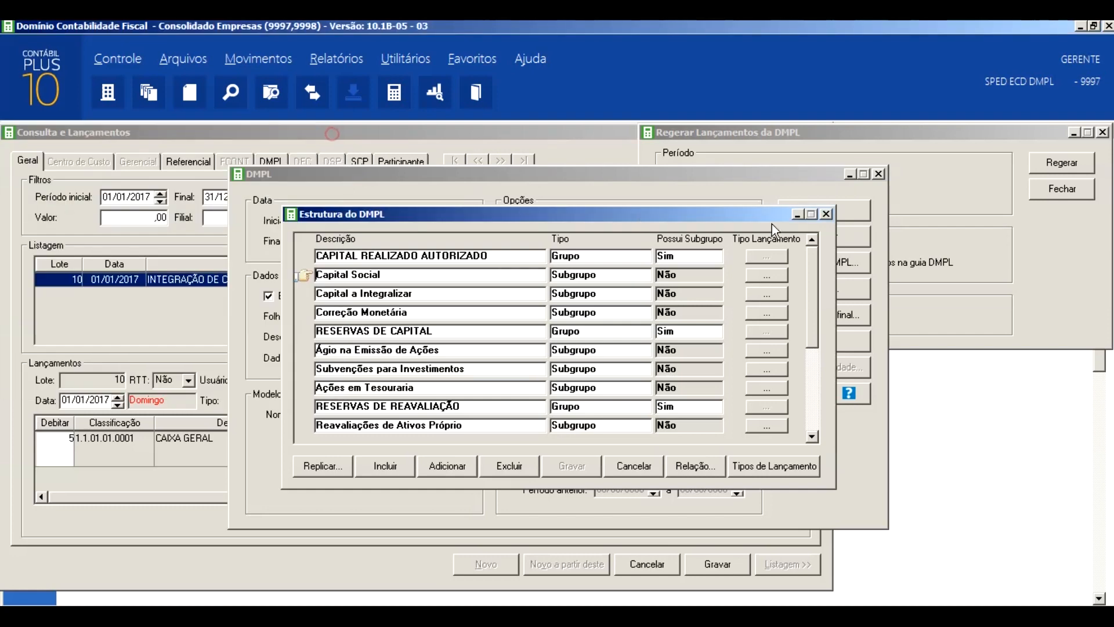
{"action": "left_click", "coordinate": [825, 214]}
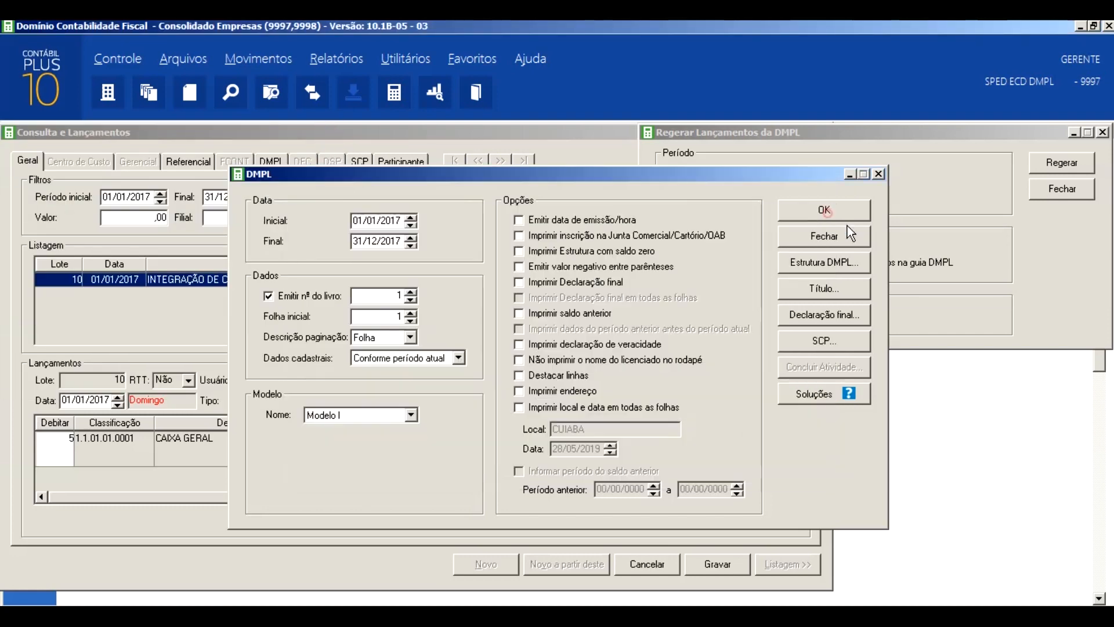
{"action": "left_click", "coordinate": [879, 174]}
- Discard the pending edit of lot 10, check its DMPL entries and return to the general data
{"action": "left_click", "coordinate": [275, 161]}
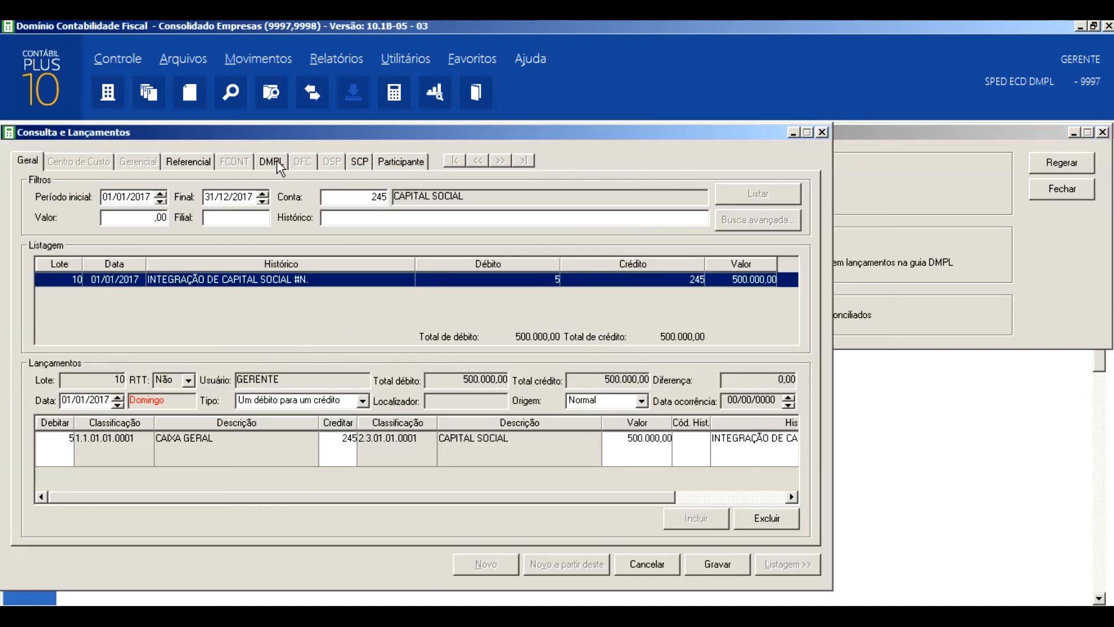
{"action": "left_click", "coordinate": [665, 567]}
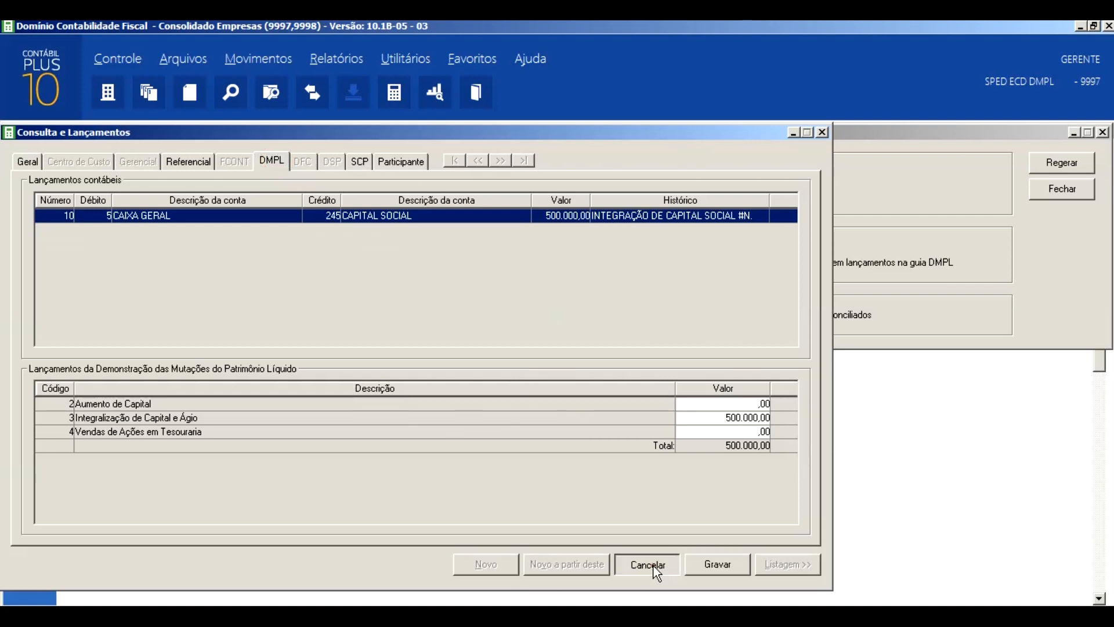
{"action": "left_click", "coordinate": [281, 162]}
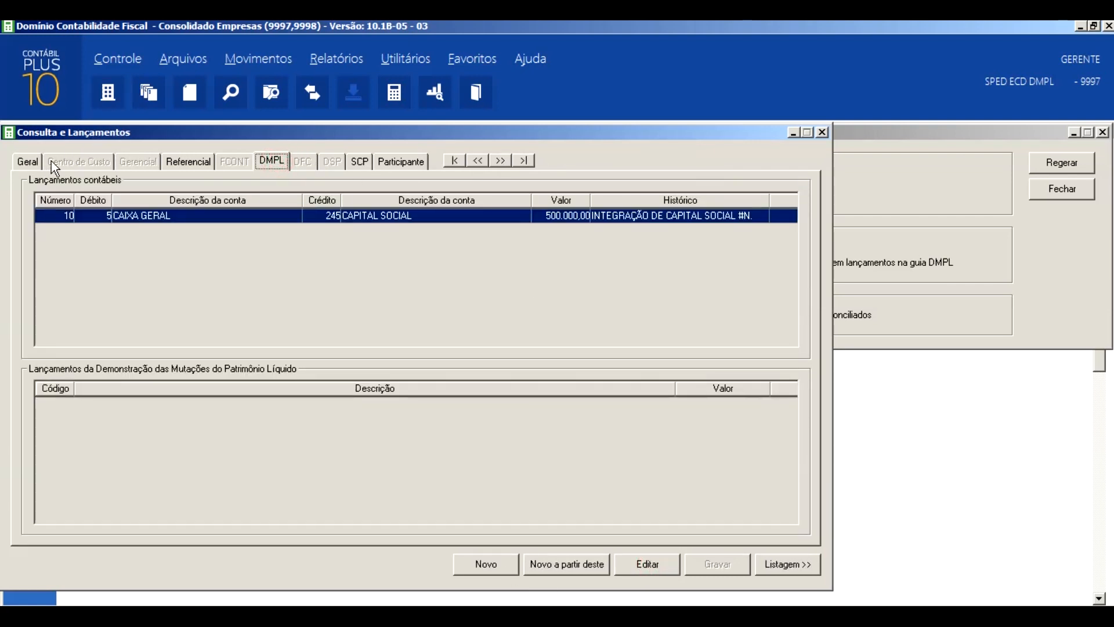
{"action": "left_click", "coordinate": [36, 163]}
- Regenerate all DMPL entries for the period 01/01/2017 to 31/12/2017, overwriting the existing ones
{"action": "left_click", "coordinate": [927, 138]}
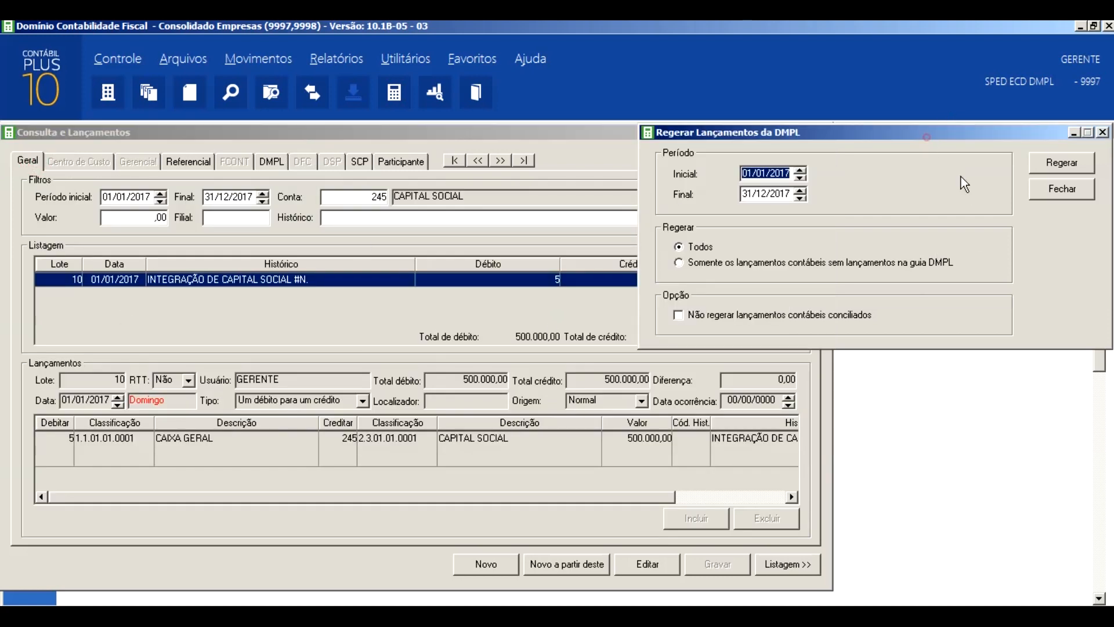
{"action": "left_click", "coordinate": [1062, 163]}
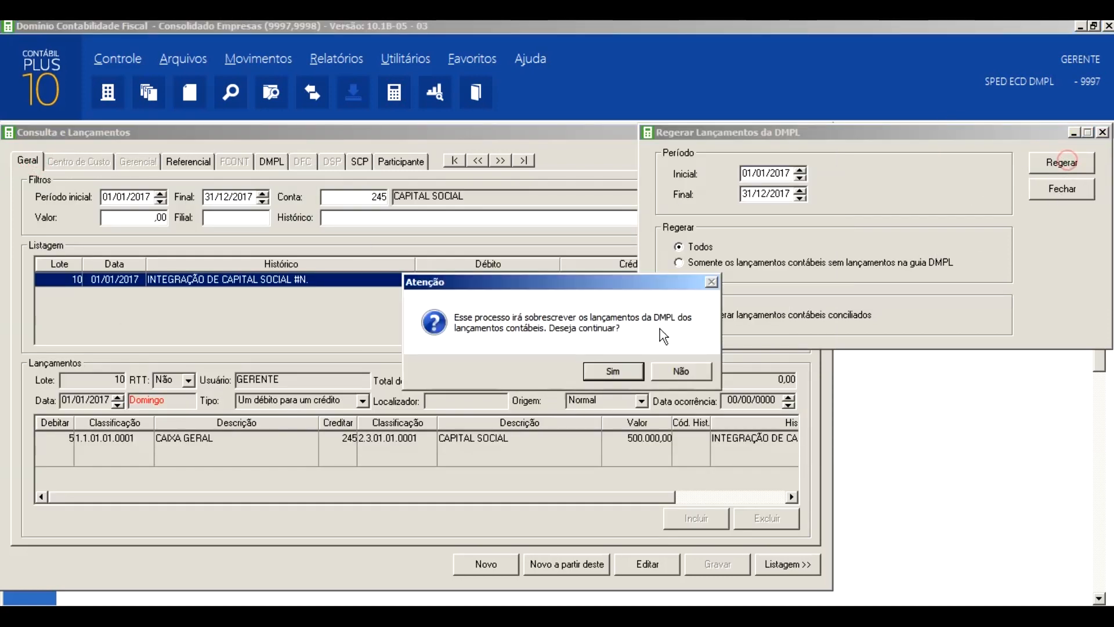
{"action": "left_click", "coordinate": [619, 373]}
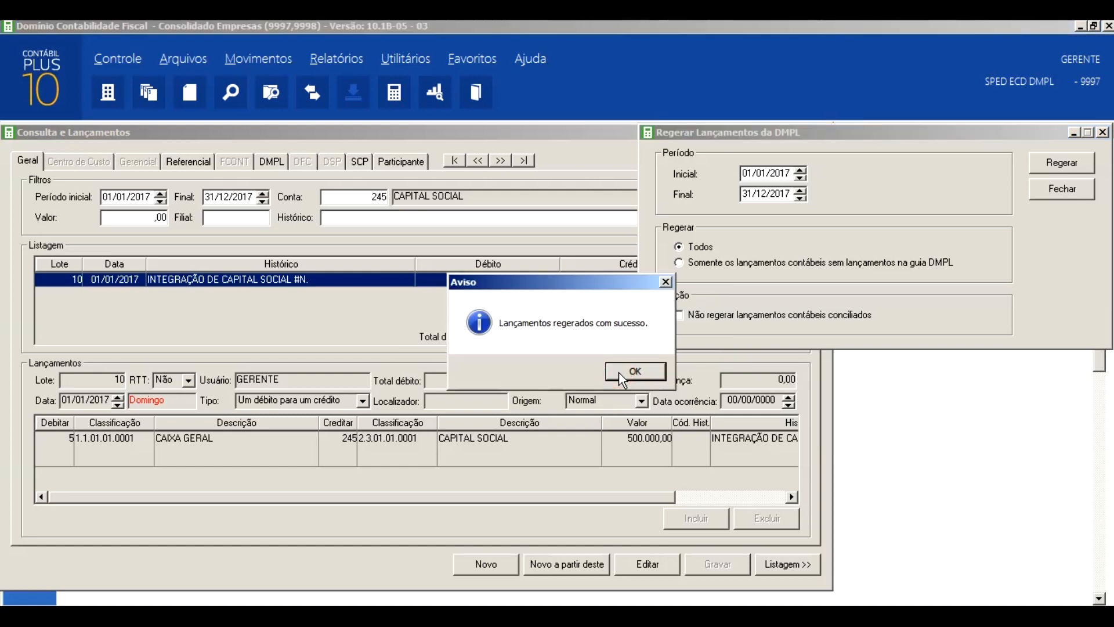
{"action": "left_click", "coordinate": [622, 375]}
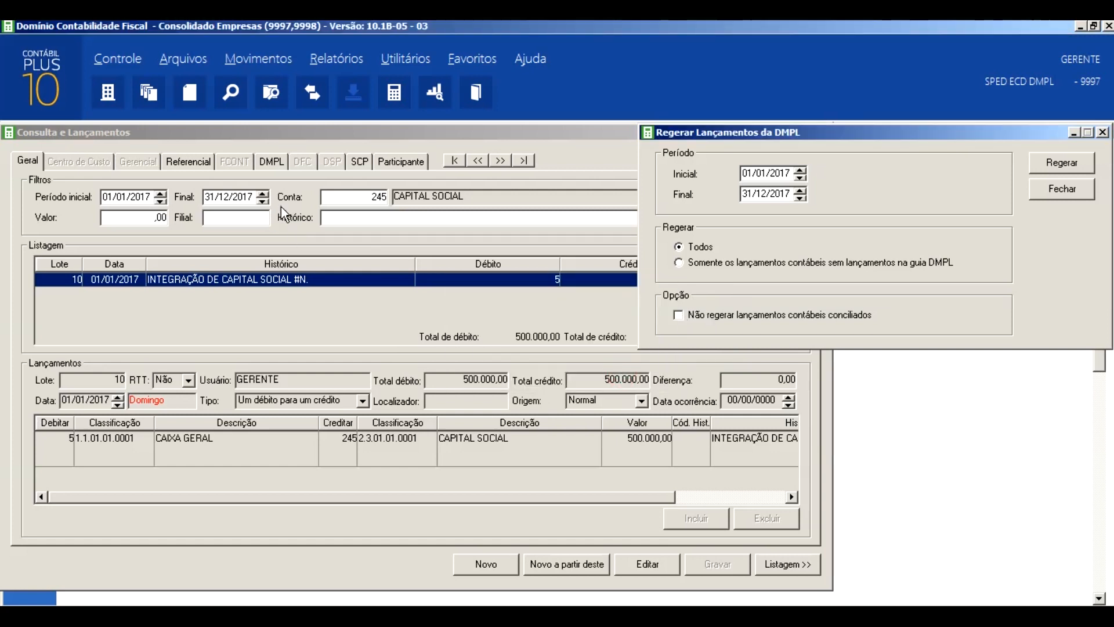
- Check lot 10's DMPL entries after the regeneration and return to the listing filters
{"action": "left_click", "coordinate": [221, 132]}
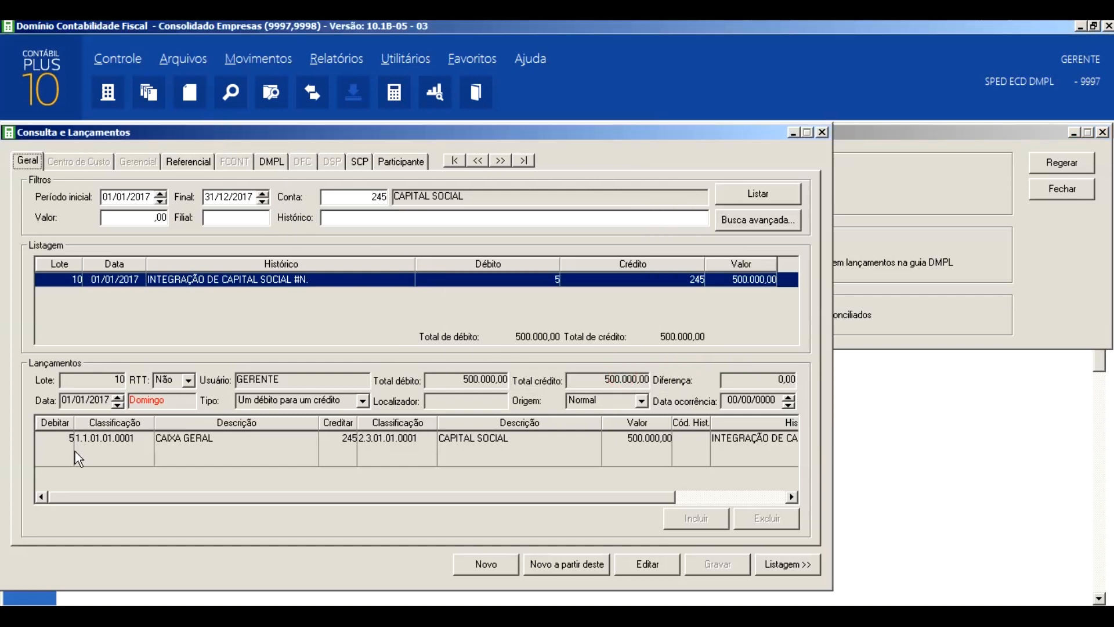
{"action": "left_click", "coordinate": [270, 162]}
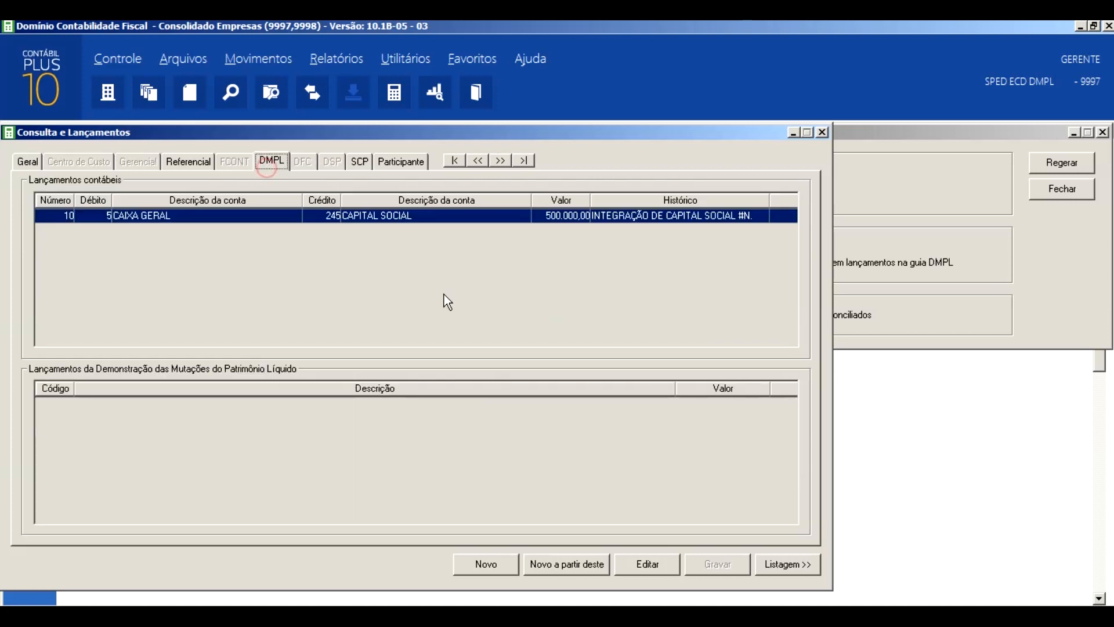
{"action": "left_click", "coordinate": [27, 161]}
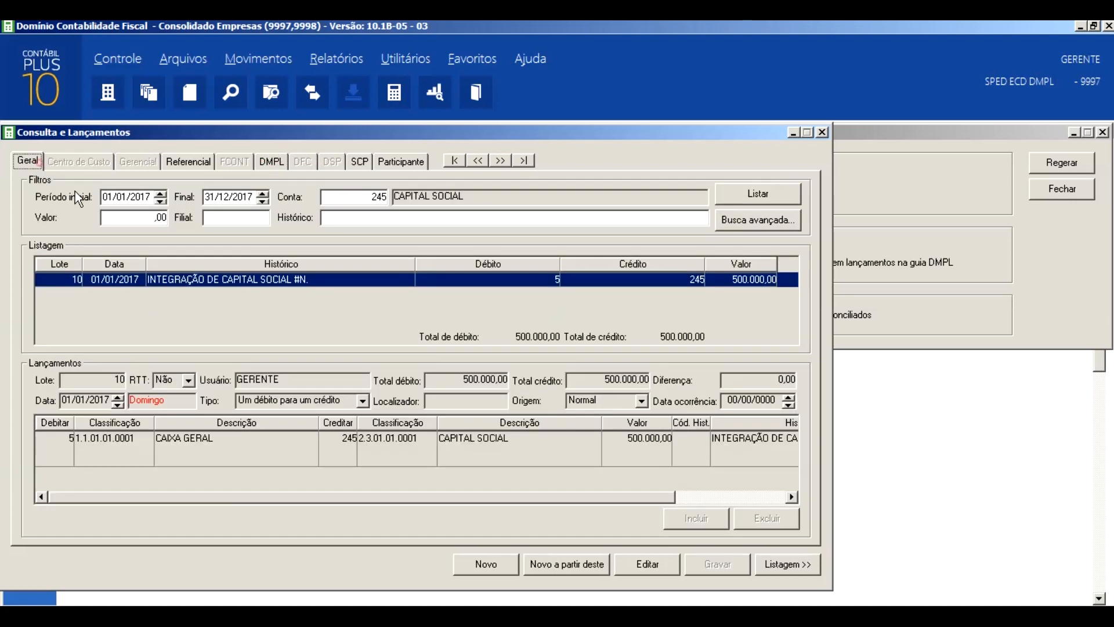
{"action": "left_click", "coordinate": [361, 199]}
- Reopen Consulta e Lançamentos and list the 2017 entries of account 245 again
{"action": "left_click", "coordinate": [822, 133]}
{"action": "left_click", "coordinate": [249, 52]}
{"action": "left_click", "coordinate": [269, 95]}
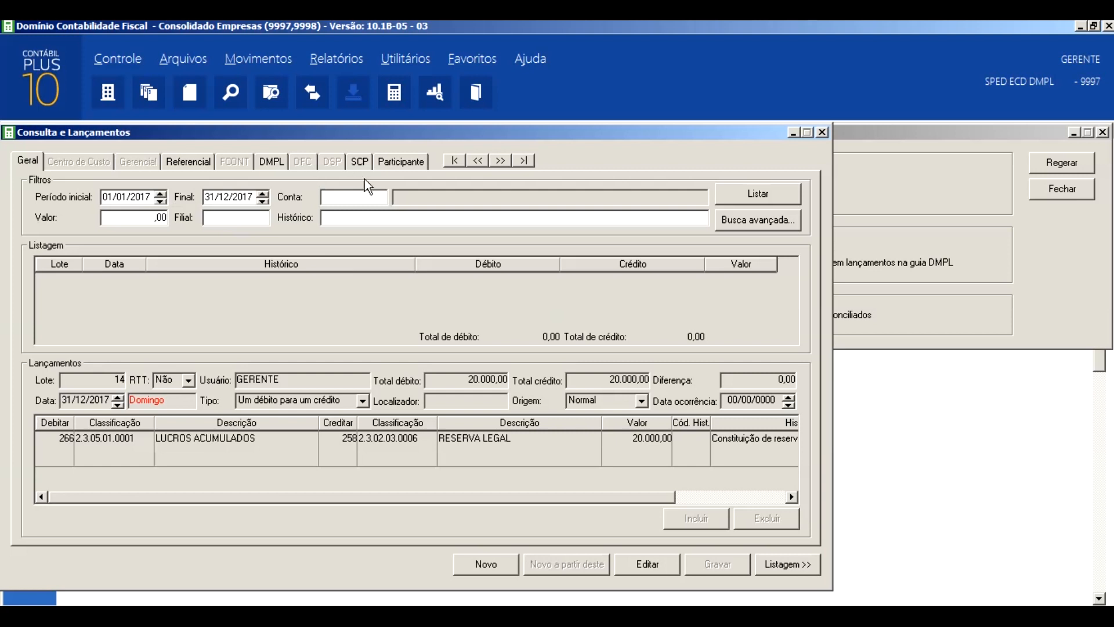
{"action": "left_click", "coordinate": [365, 201]}
{"action": "type", "text": "245"}
{"action": "key", "text": "Tab"}
{"action": "left_click", "coordinate": [758, 193]}
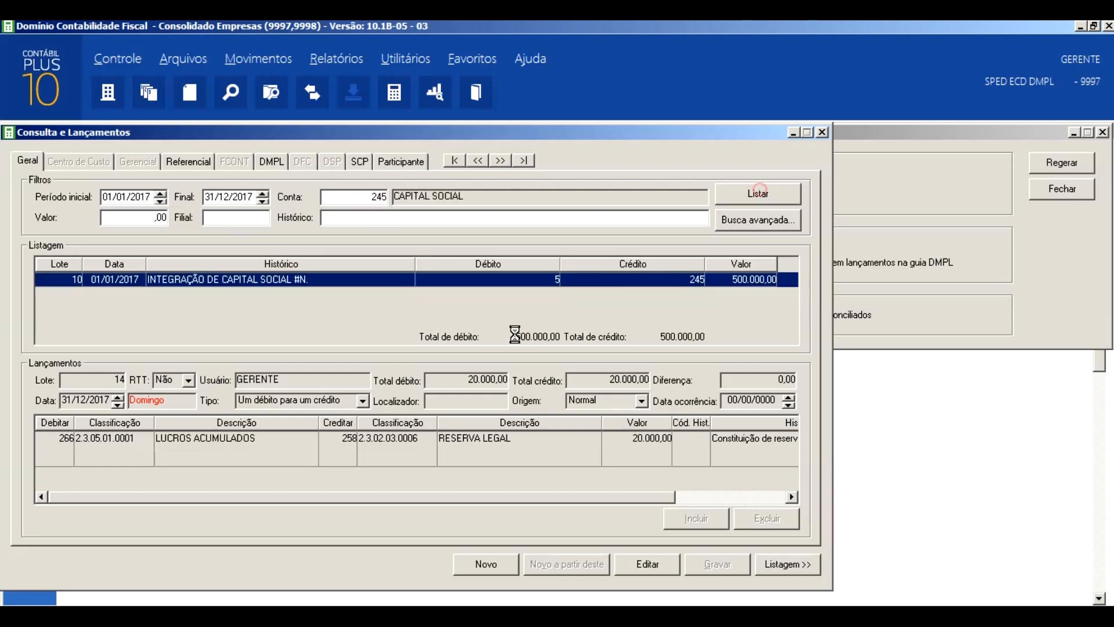
- Examine how lot 10's capital payment entry is distributed in the DMPL and return to its general data
{"action": "left_click", "coordinate": [272, 162]}
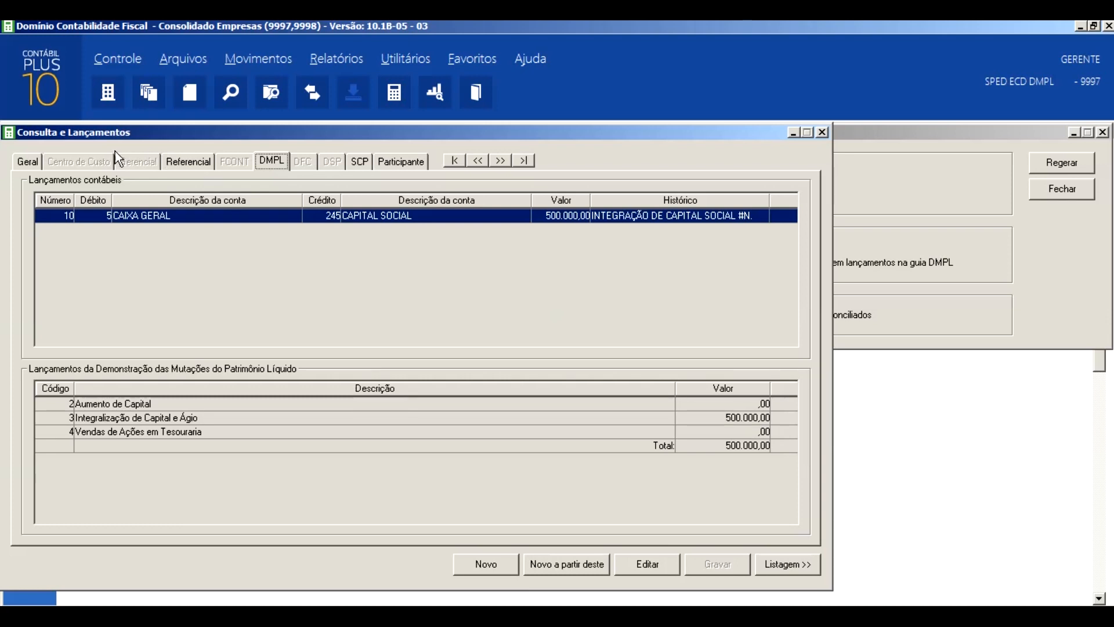
{"action": "left_click", "coordinate": [27, 161]}
{"action": "left_click", "coordinate": [65, 444]}
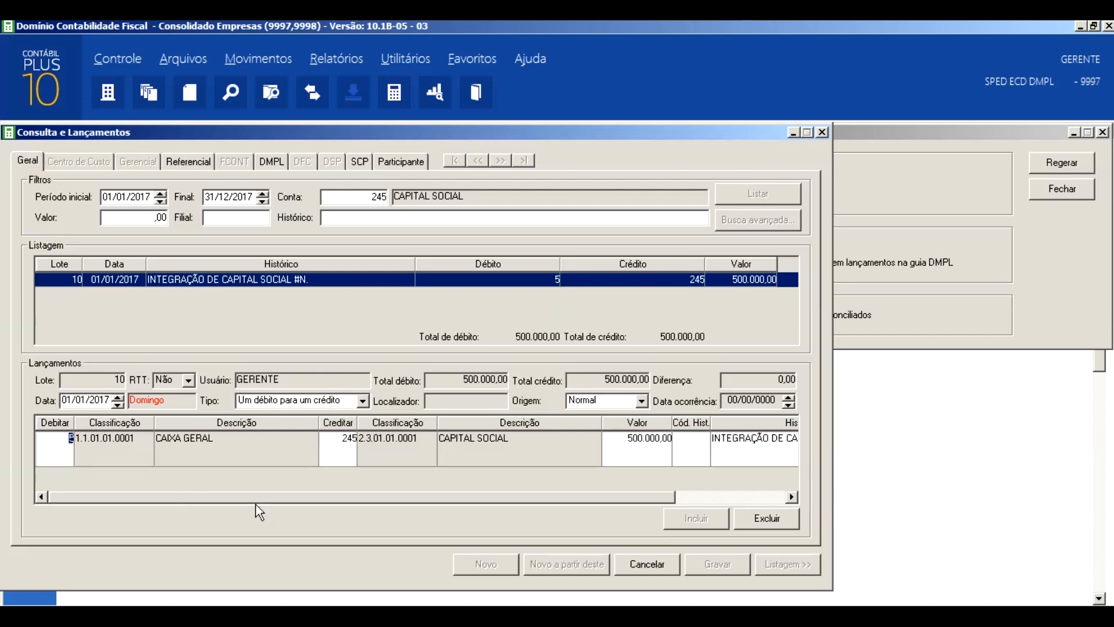
- Close the entry consultation, the DMPL regeneration window and the reports still open behind them
{"action": "key", "text": "Escape"}
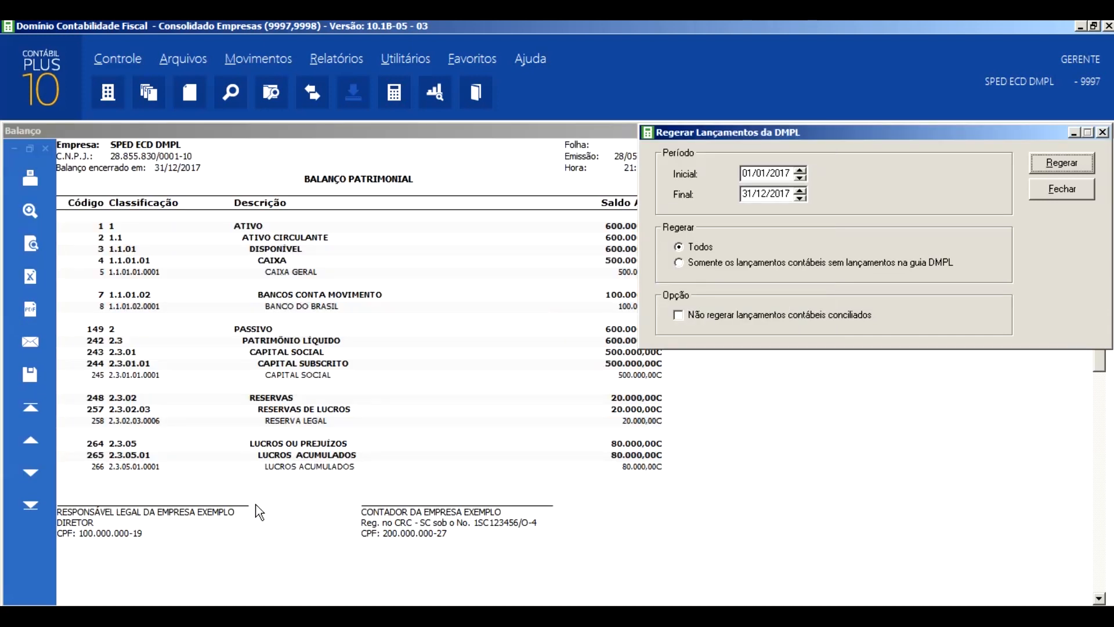
{"action": "key", "text": "Escape"}
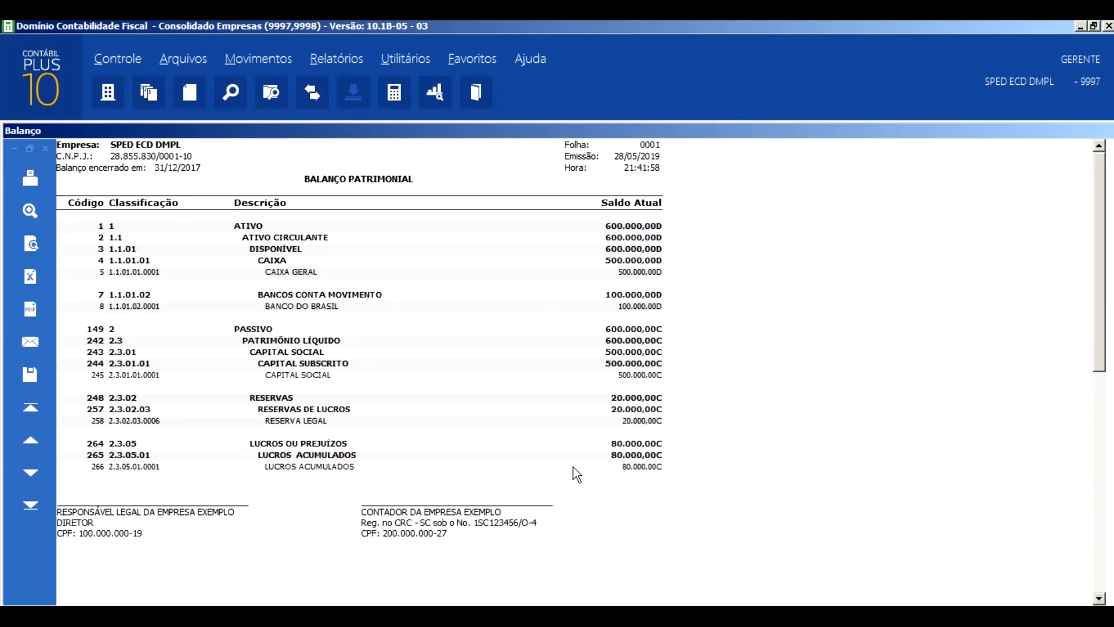
{"action": "double_click", "coordinate": [576, 470]}
{"action": "key", "text": "Escape"}
{"action": "key", "text": "Escape"}
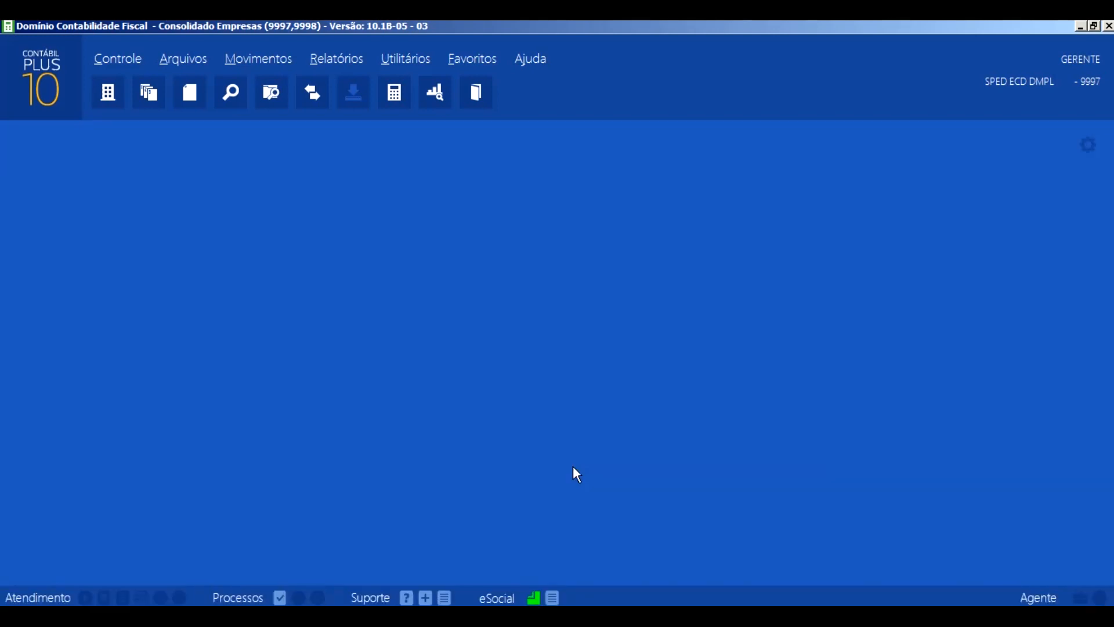
- Issue the balance sheet (Balanço) for the period 01/01/2017 to 31/12/2017
{"action": "left_click", "coordinate": [339, 58]}
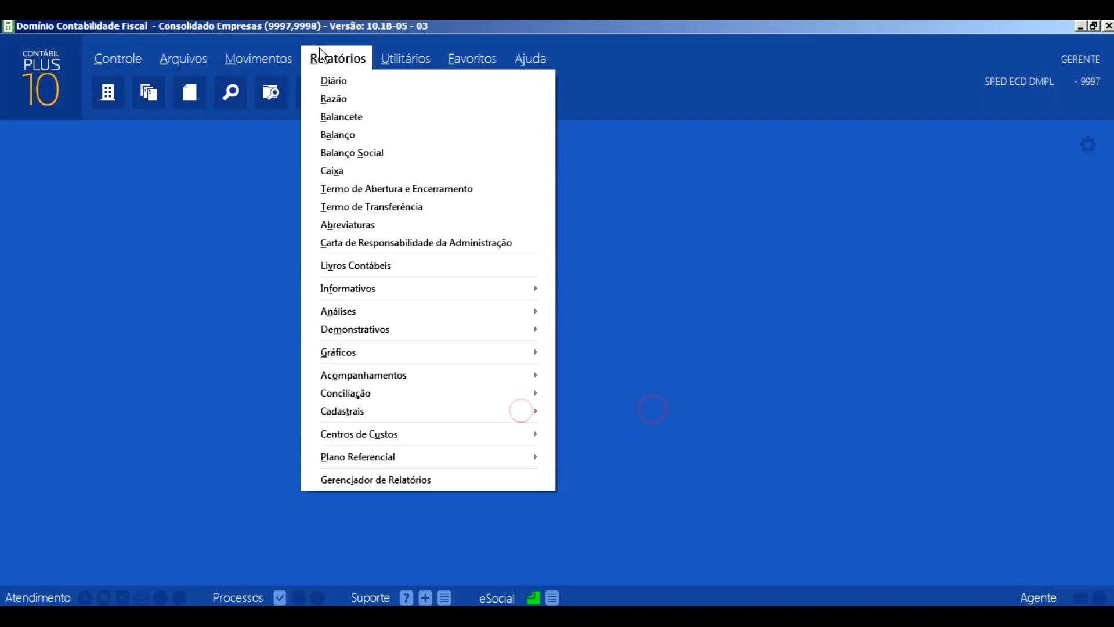
{"action": "left_click", "coordinate": [344, 141]}
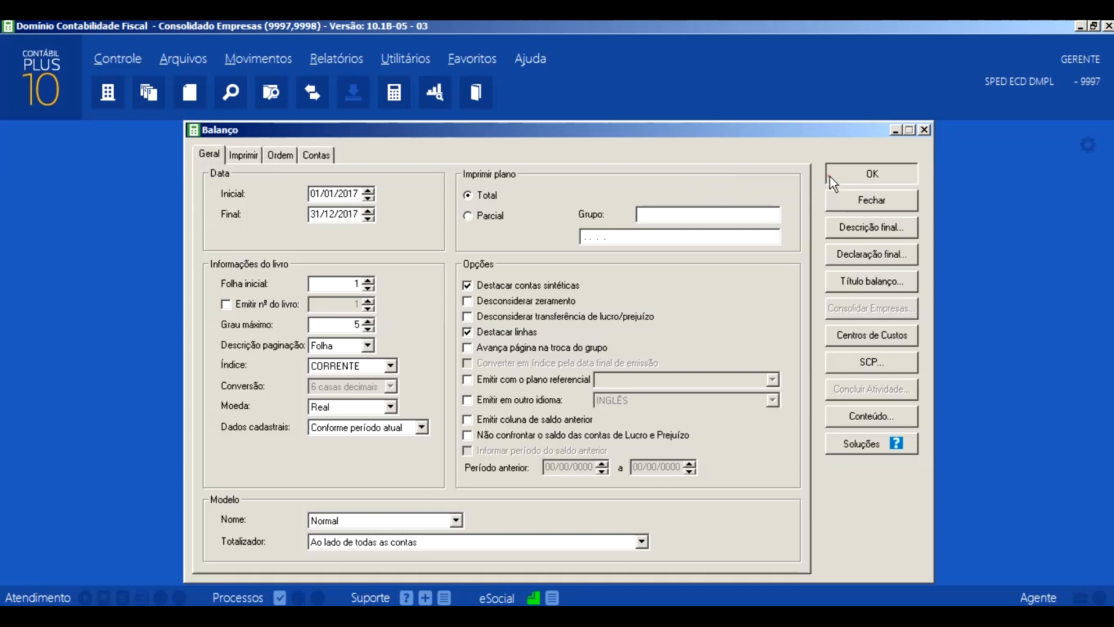
{"action": "left_click", "coordinate": [830, 175]}
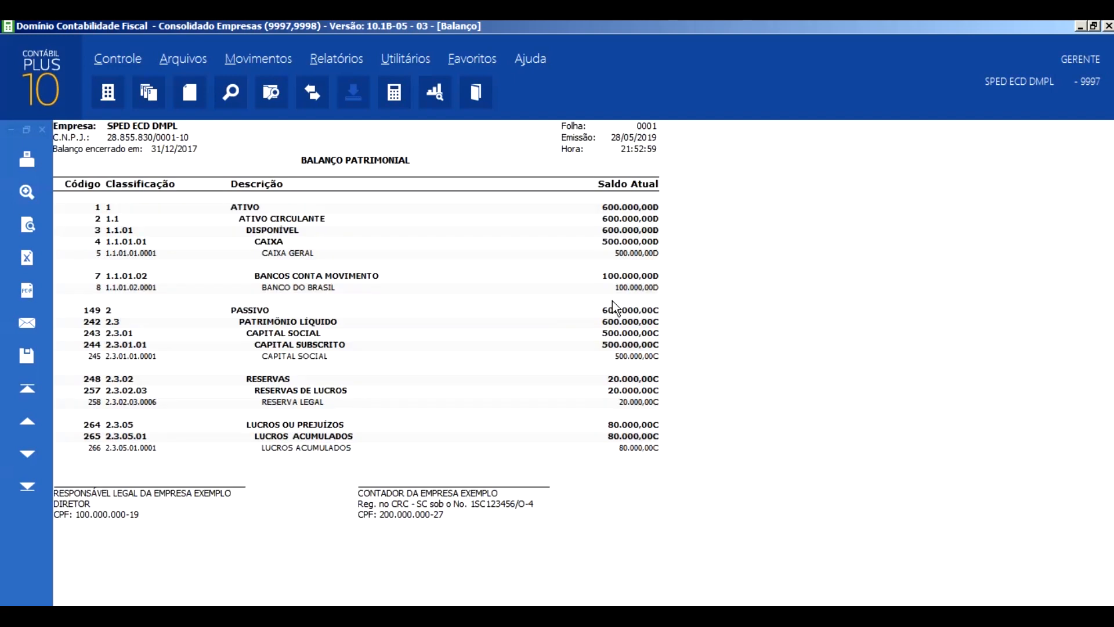
- Issue the DMPL statement for 01/01/2017 to 31/12/2017 using Modelo I and compare its equity with the balance sheet
{"action": "left_click", "coordinate": [339, 58]}
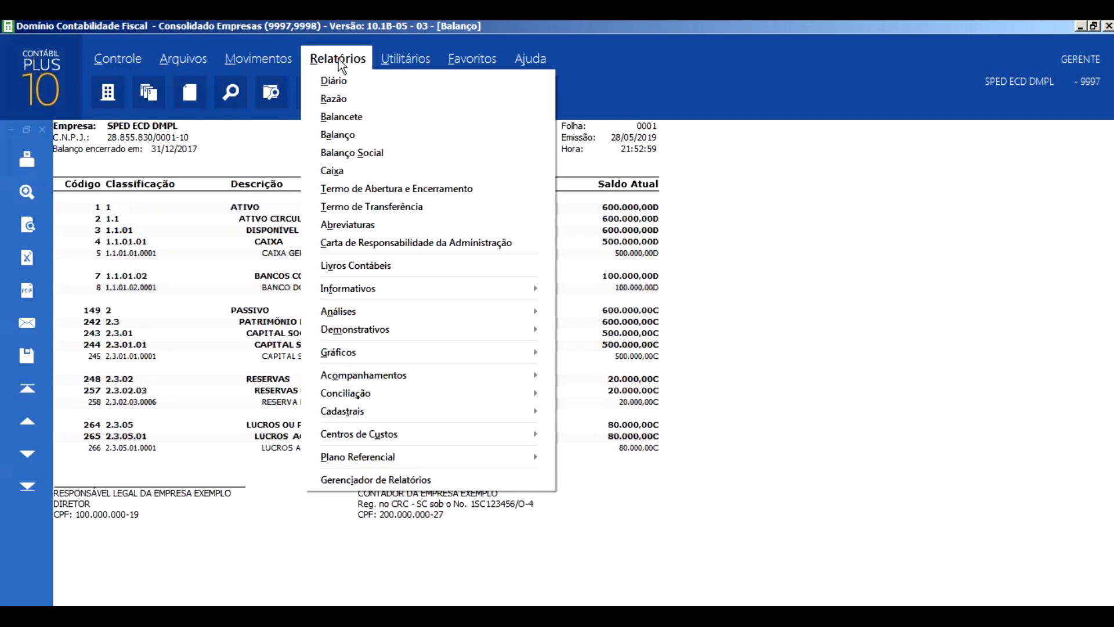
{"action": "left_click", "coordinate": [479, 326]}
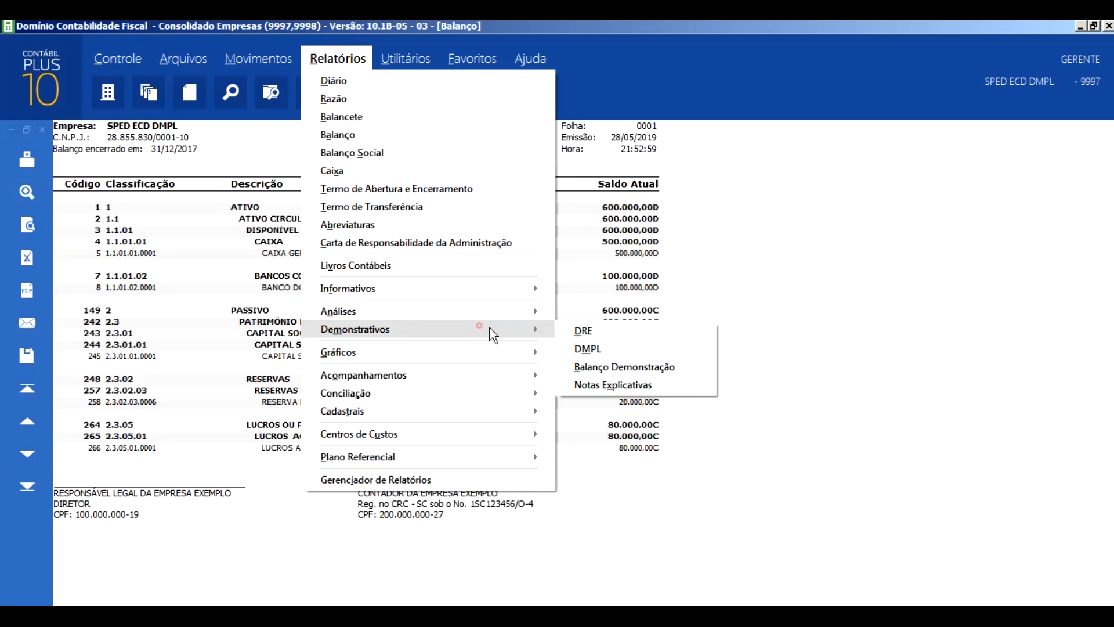
{"action": "left_click", "coordinate": [618, 348]}
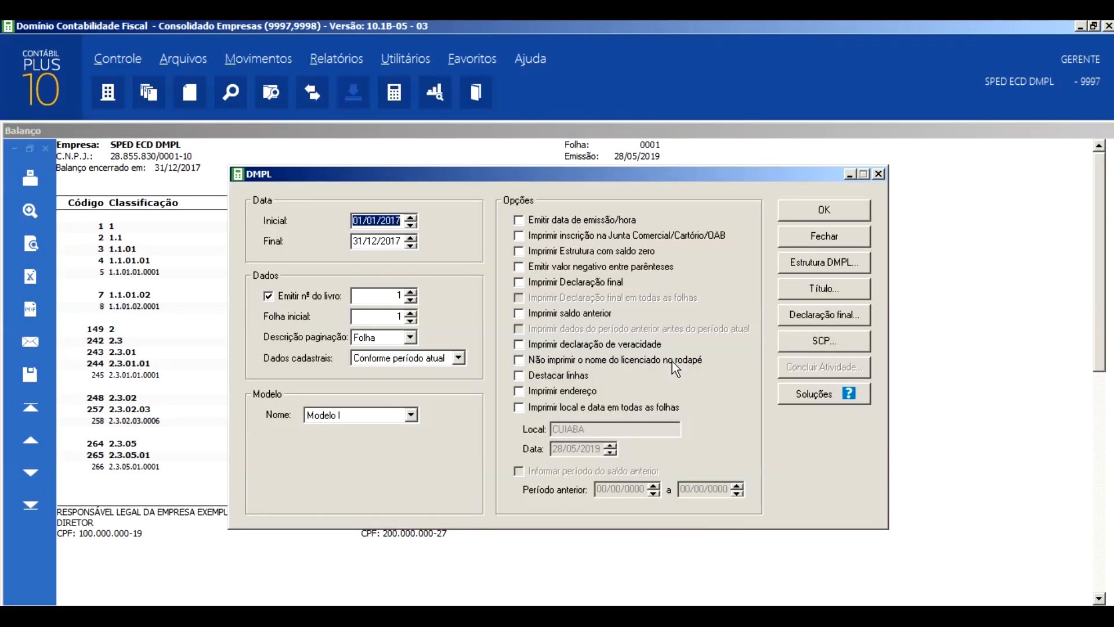
{"action": "left_click", "coordinate": [820, 209]}
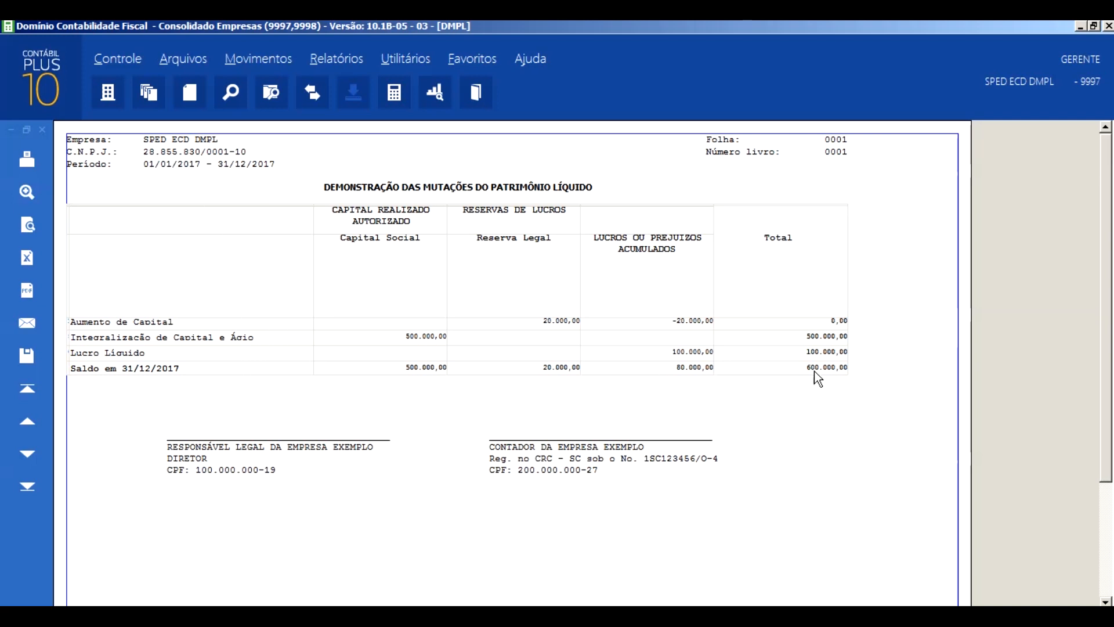
- Close the 2017 DMPL and balance sheet reports along with their settings windows
{"action": "key", "text": "Escape"}
{"action": "key", "text": "Escape"}
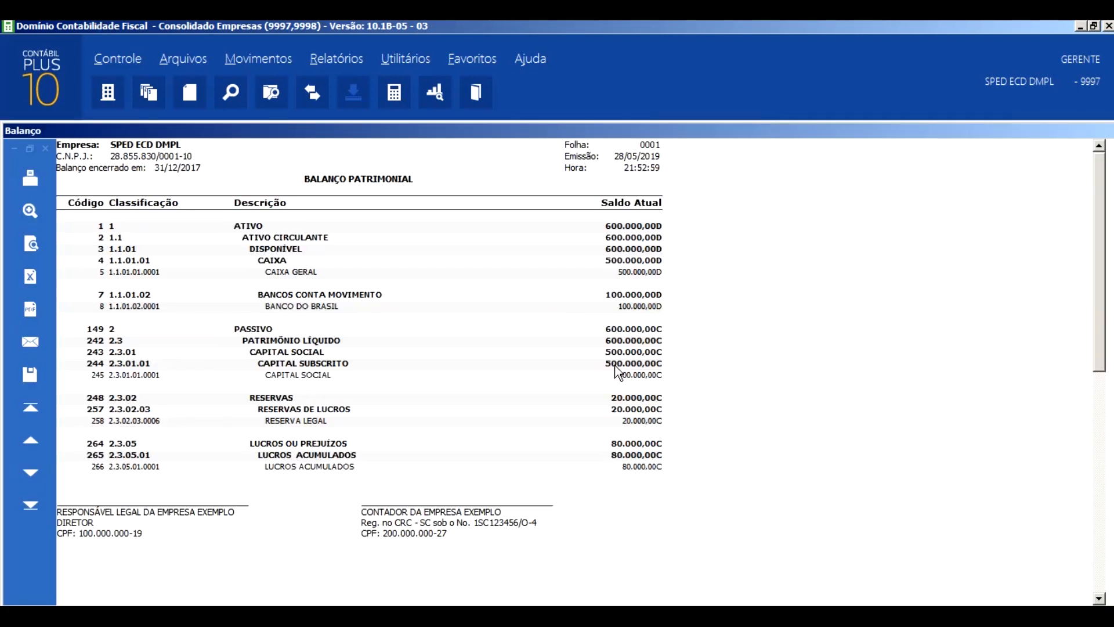
{"action": "key", "text": "Escape"}
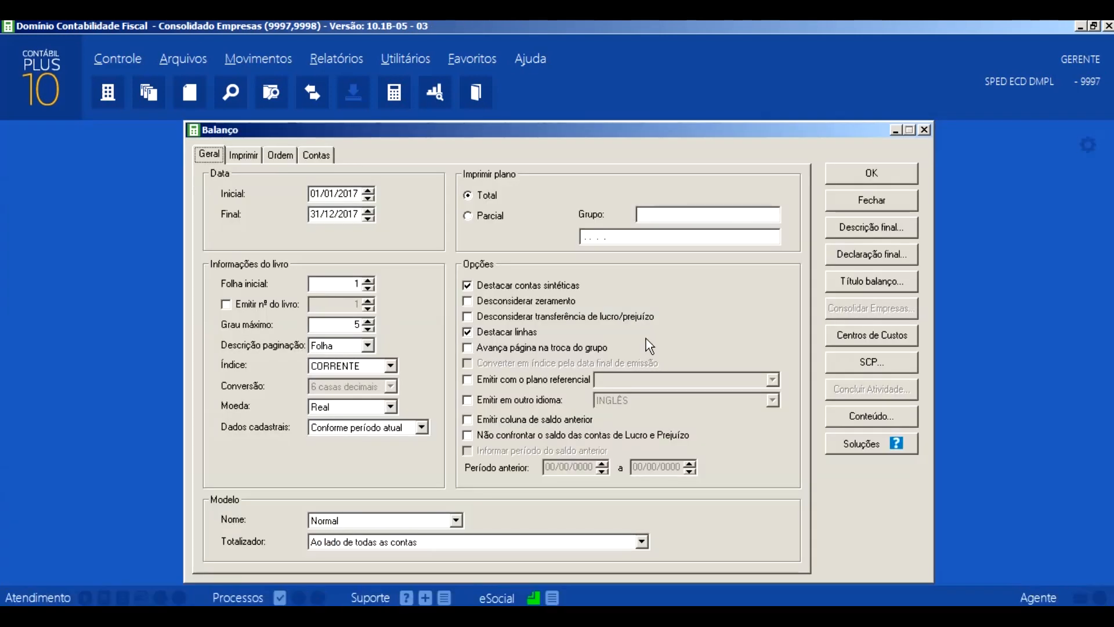
{"action": "key", "text": "Escape"}
- Run the Zeramento of the result accounts dated 31/03/2018 with standard history 100 and confirm its start
{"action": "left_click", "coordinate": [393, 60]}
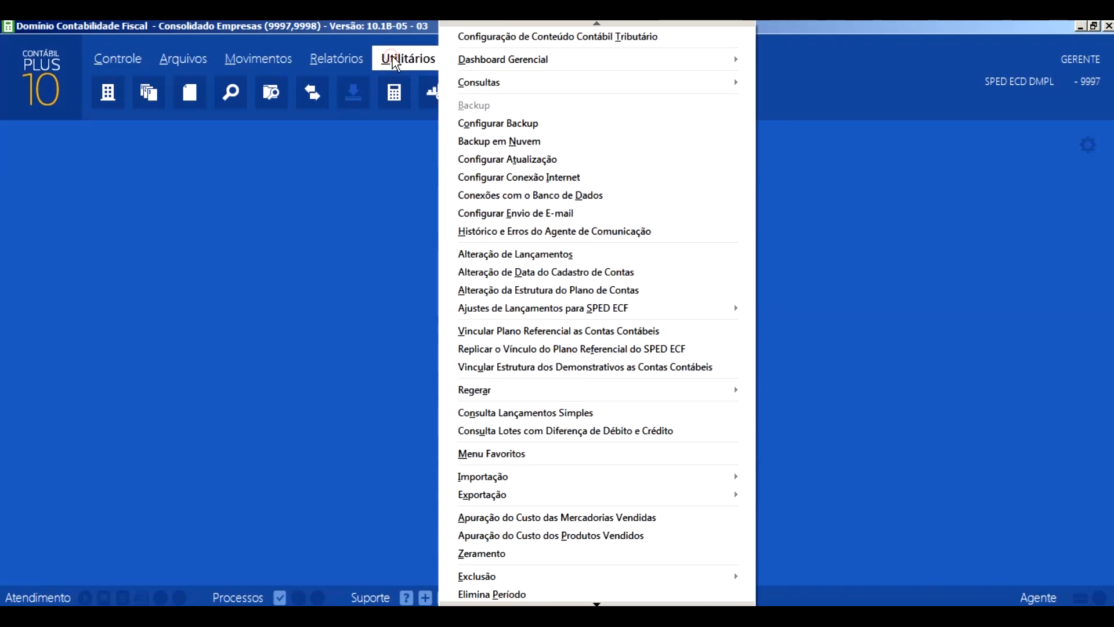
{"action": "left_click", "coordinate": [503, 552]}
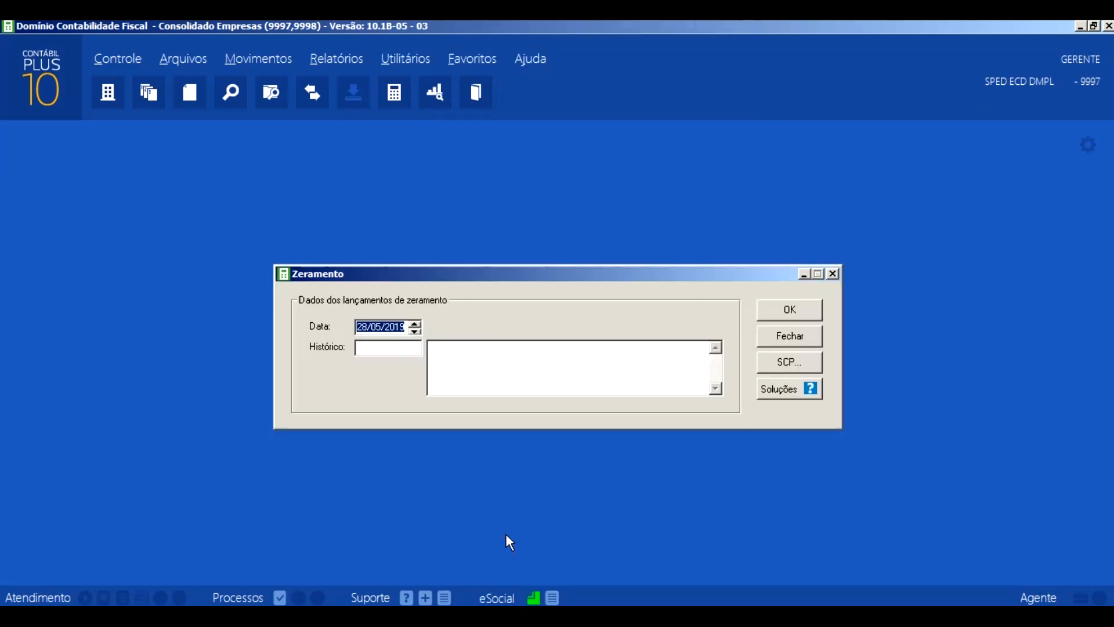
{"action": "type", "text": "31/00/0000"}
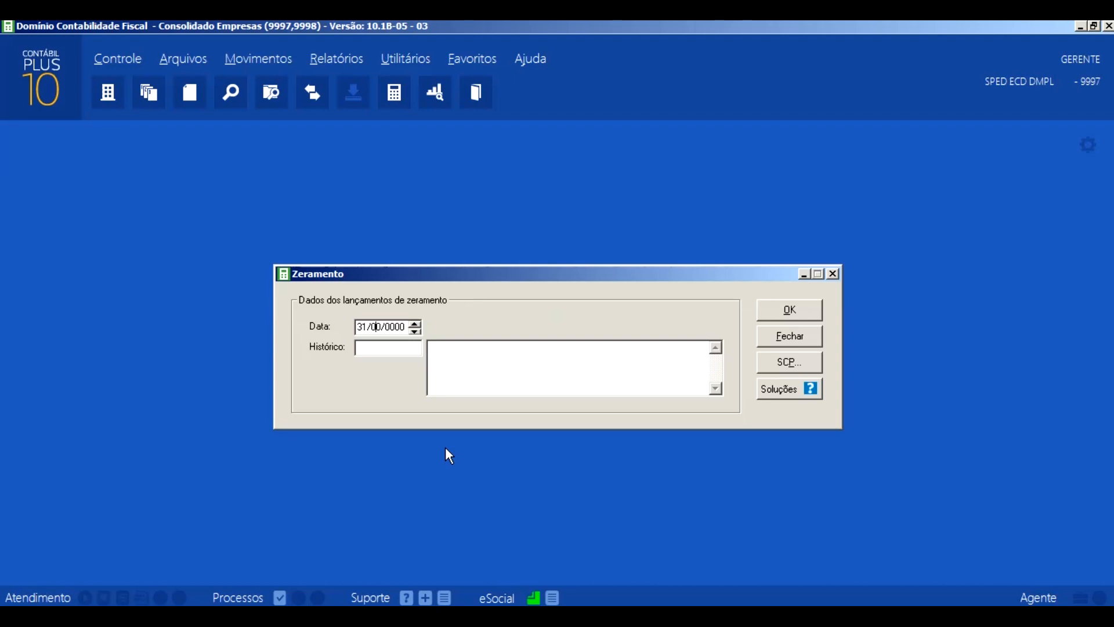
{"action": "type", "text": "32018"}
{"action": "type", "text": "100"}
{"action": "key", "text": "Tab"}
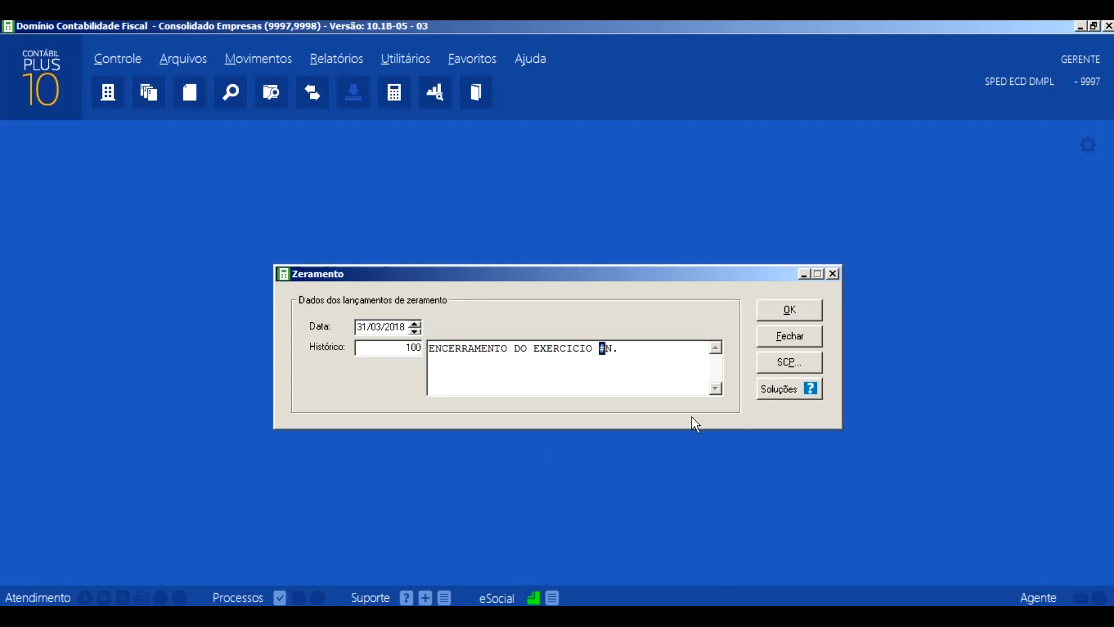
{"action": "left_click", "coordinate": [775, 312]}
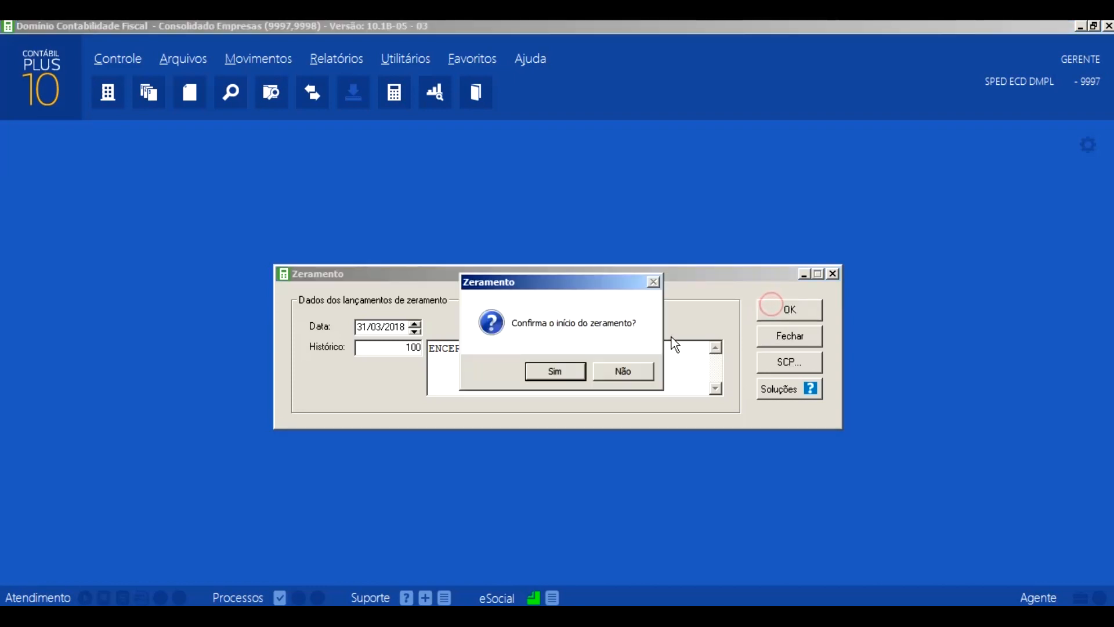
{"action": "left_click", "coordinate": [556, 376]}
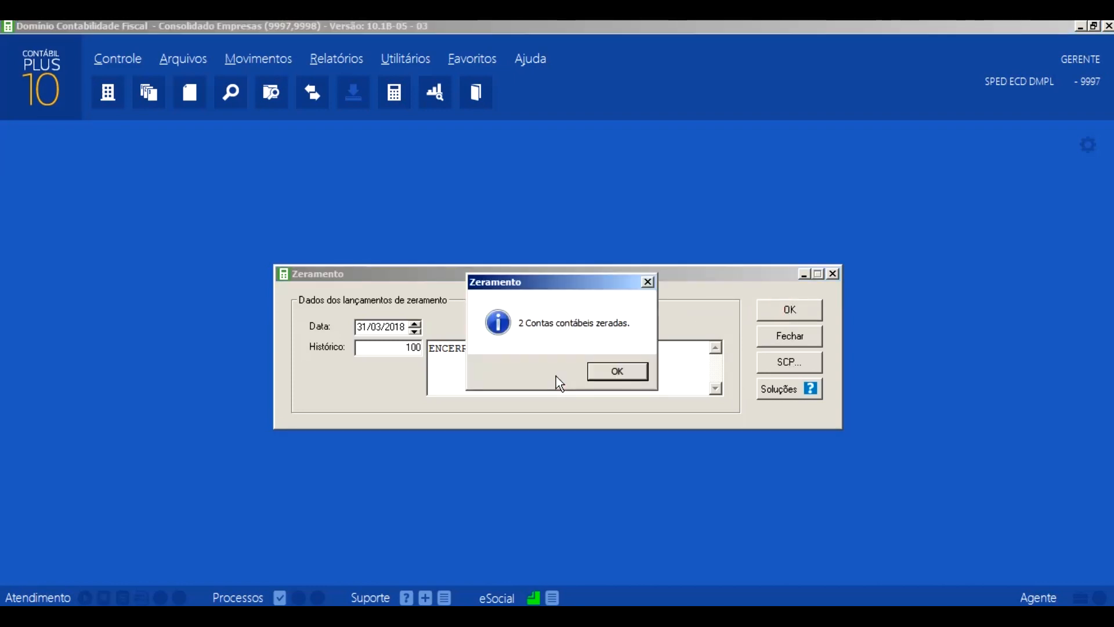
{"action": "left_click", "coordinate": [620, 377]}
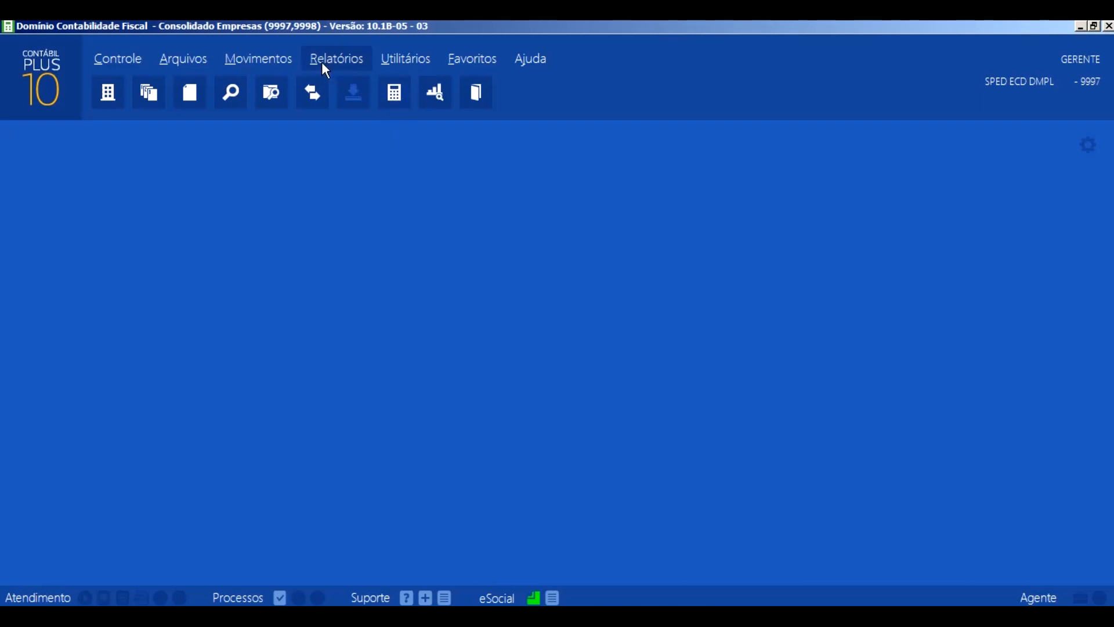
- Check the last closing entry created in Lançamentos and close the window
{"action": "left_click", "coordinate": [277, 61]}
{"action": "left_click", "coordinate": [272, 80]}
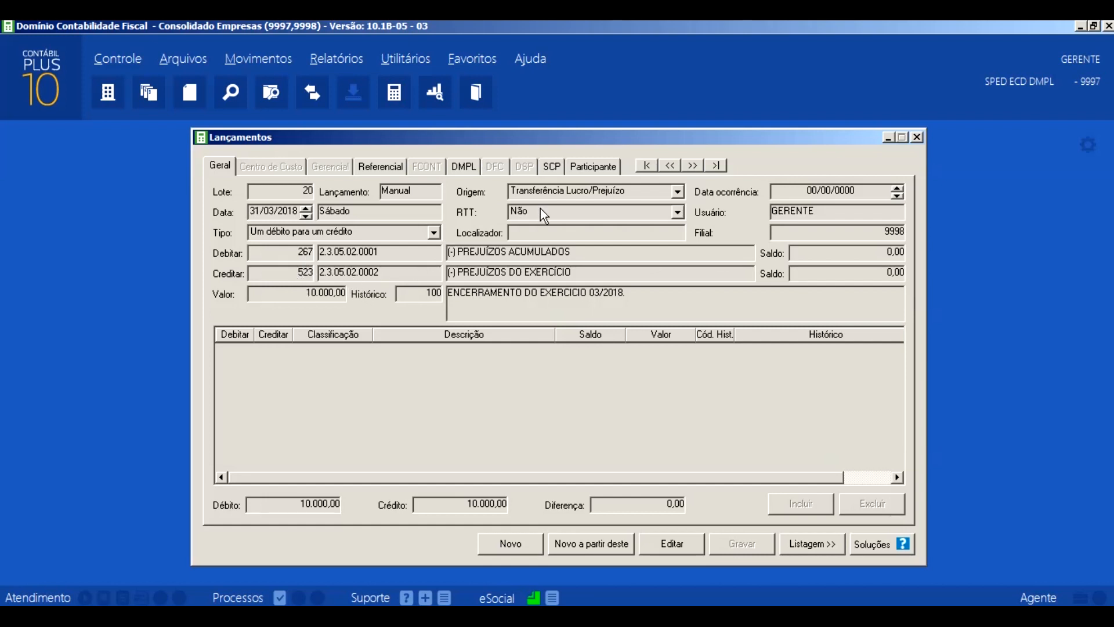
{"action": "left_click", "coordinate": [918, 138]}
- Issue the balance sheet for the first quarter, from 01/01/2018 to 31/03/2018
{"action": "left_click", "coordinate": [343, 58]}
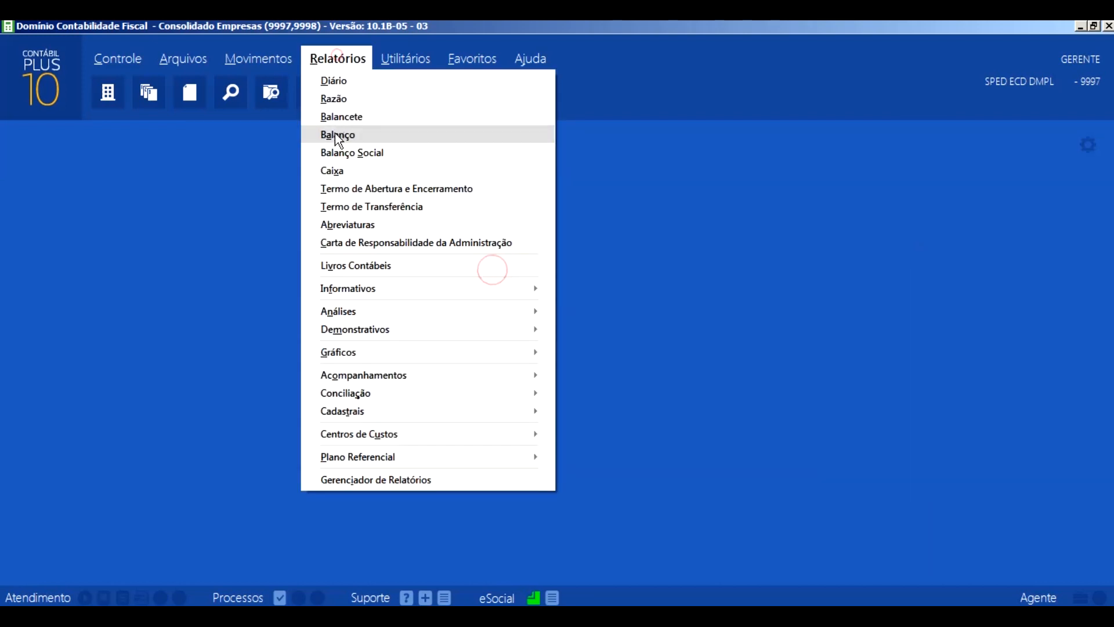
{"action": "left_click", "coordinate": [342, 134]}
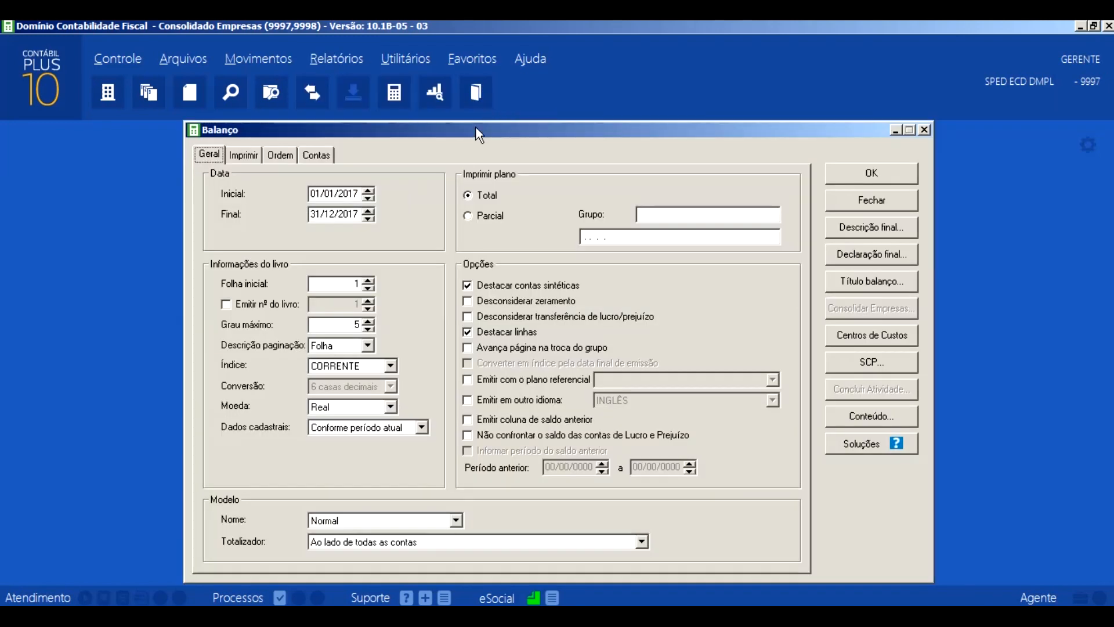
{"action": "left_click_drag", "start_coordinate": [476, 130], "coordinate": [296, 134]}
{"action": "left_click_drag", "start_coordinate": [130, 198], "coordinate": [168, 197]}
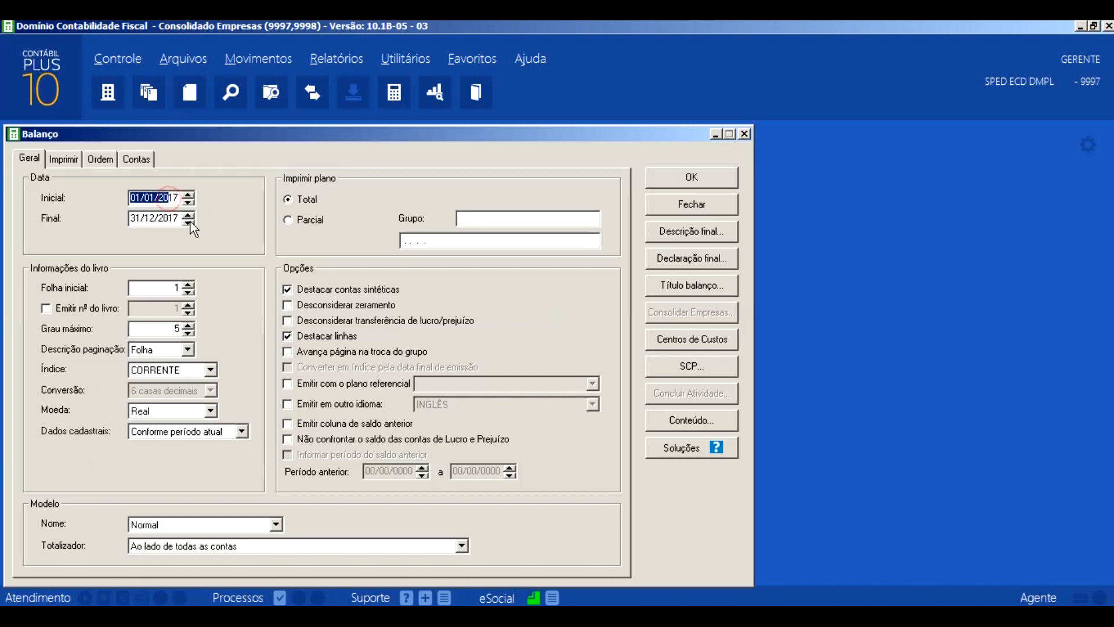
{"action": "type", "text": "0101"}
{"action": "key", "text": "Tab"}
{"action": "type", "text": "3103"}
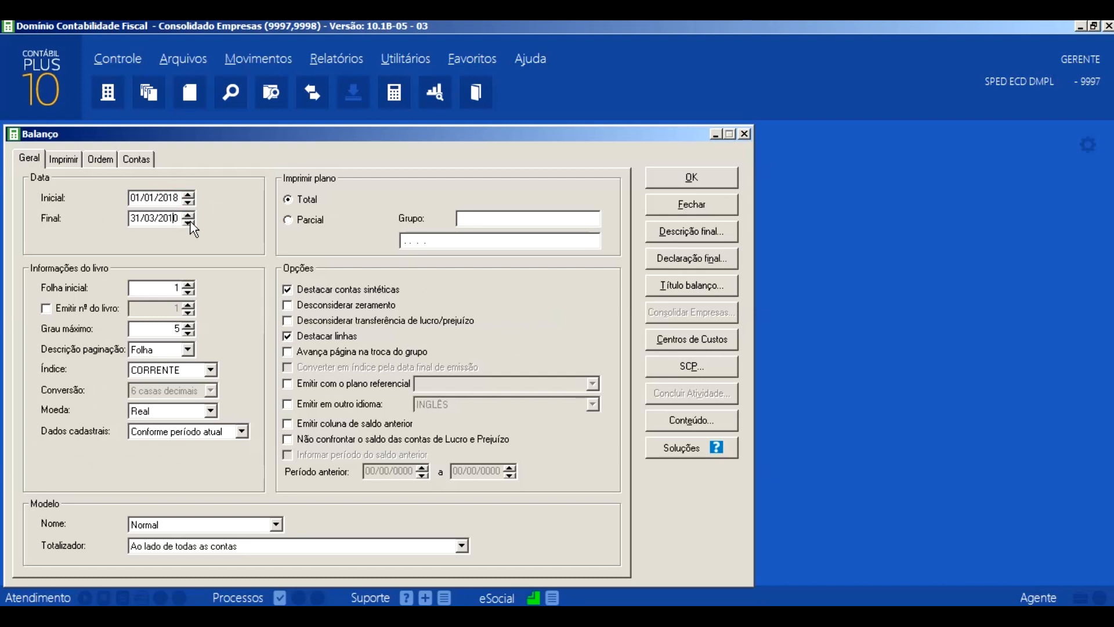
{"action": "key", "text": "Tab"}
{"action": "left_click", "coordinate": [63, 159]}
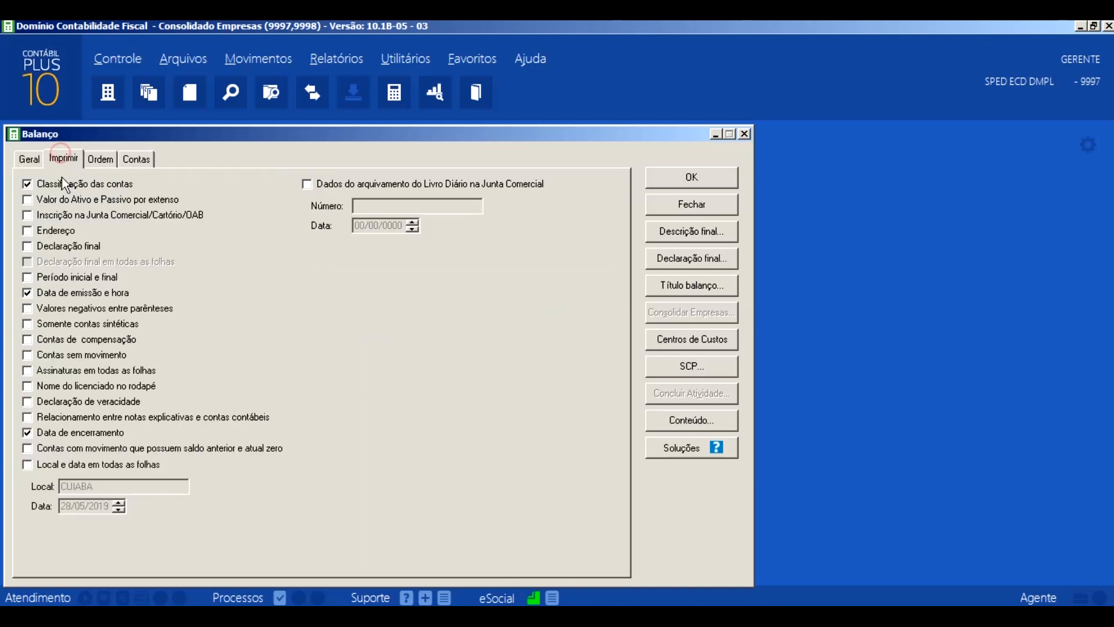
{"action": "left_click", "coordinate": [30, 158]}
{"action": "left_click", "coordinate": [677, 175]}
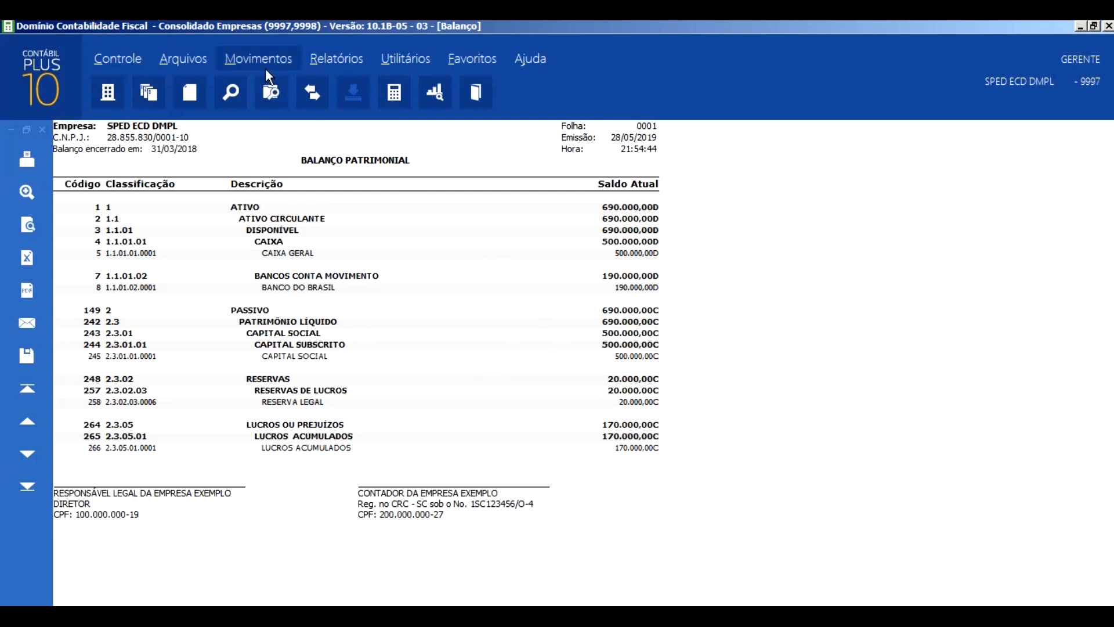
- Issue the DMPL for 01/01/2018 to 31/03/2018 with Destacar linhas enabled, compare it with the balance sheet and close it
{"action": "left_click", "coordinate": [332, 57]}
{"action": "mouse_move", "coordinate": [526, 336]}
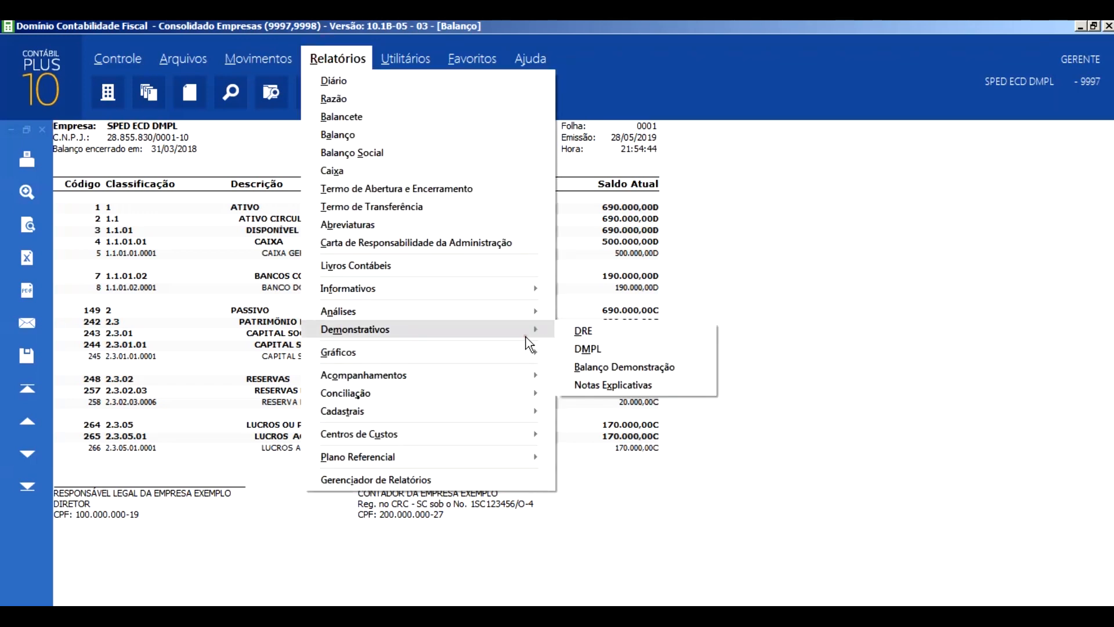
{"action": "left_click", "coordinate": [592, 345]}
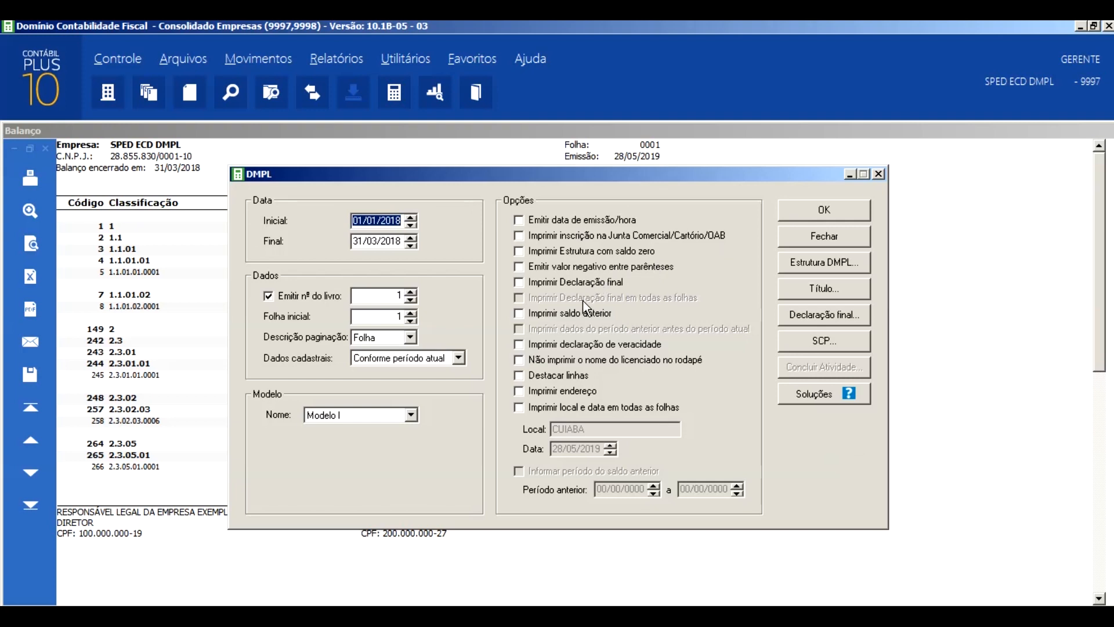
{"action": "left_click", "coordinate": [571, 375]}
{"action": "left_click", "coordinate": [802, 211]}
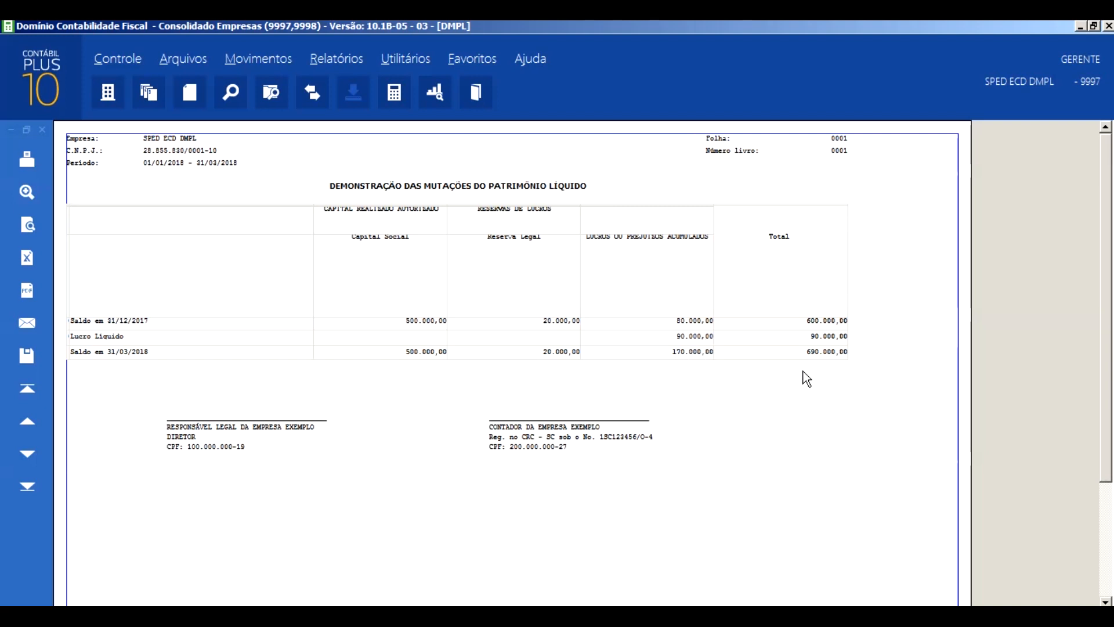
{"action": "key", "text": "Escape"}
{"action": "key", "text": "Escape"}
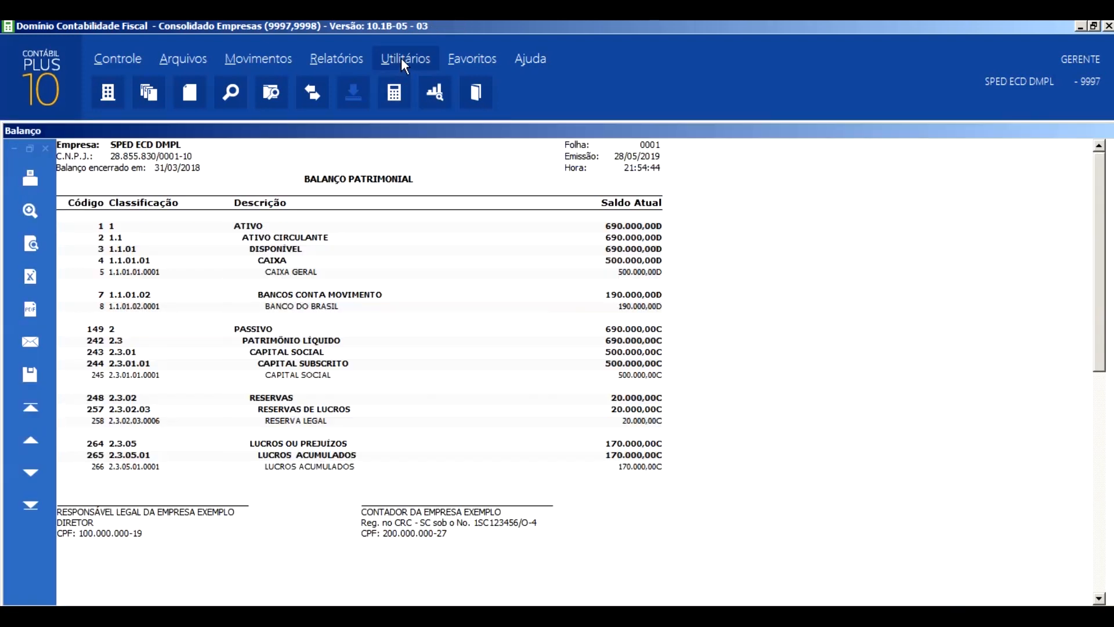
- Run the Zeramento of the result accounts dated 30/06/2018 with standard history 100
{"action": "left_click", "coordinate": [404, 58]}
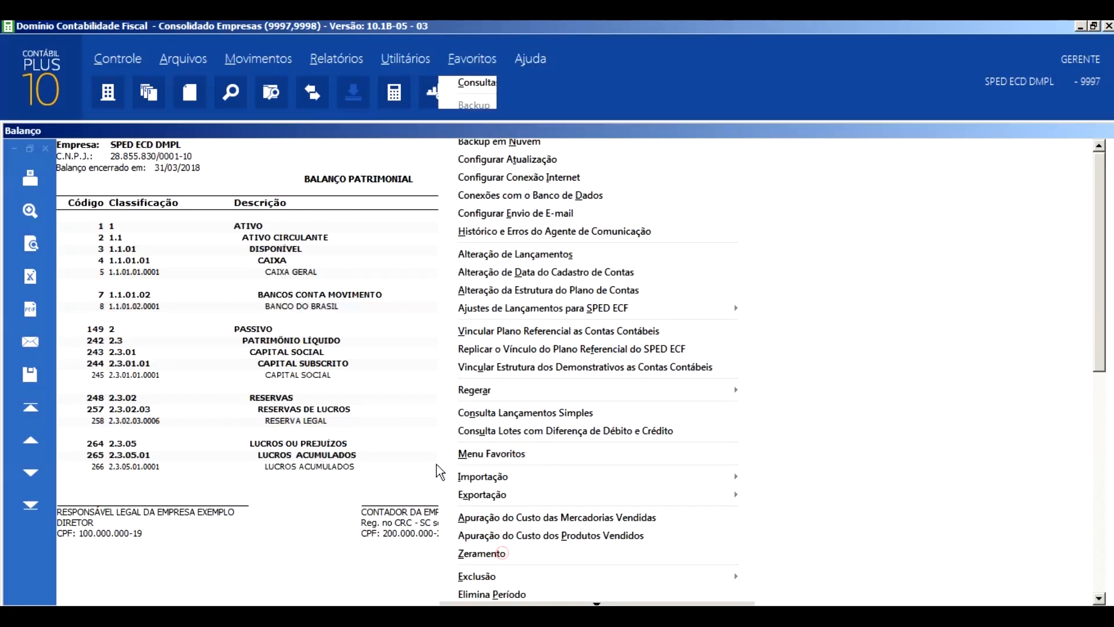
{"action": "left_click", "coordinate": [502, 554]}
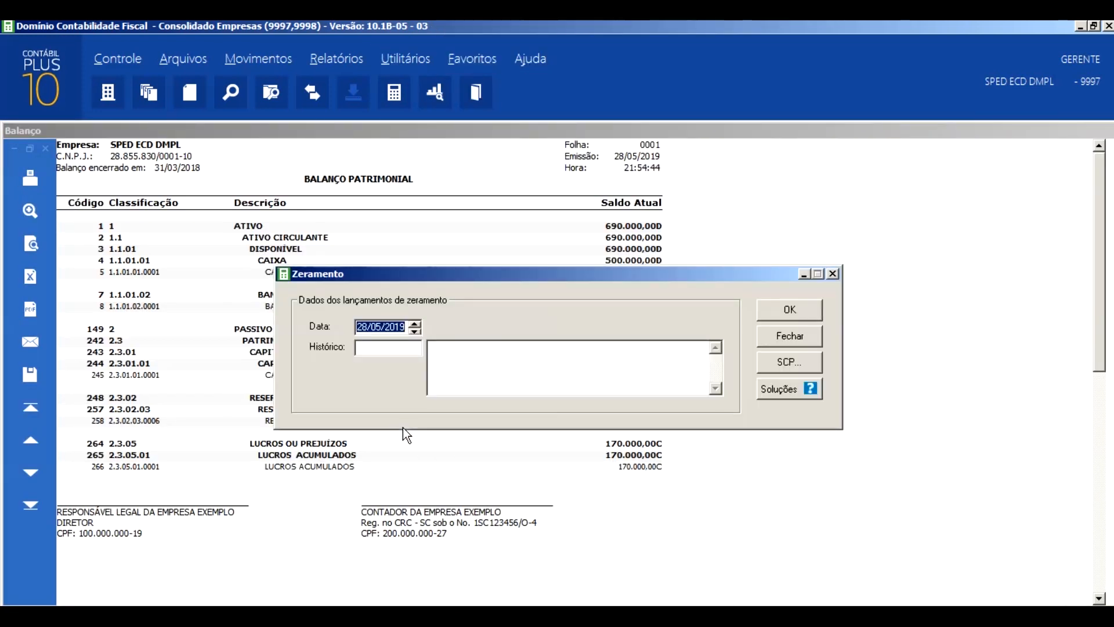
{"action": "type", "text": "30062018100"}
{"action": "key", "text": "Tab"}
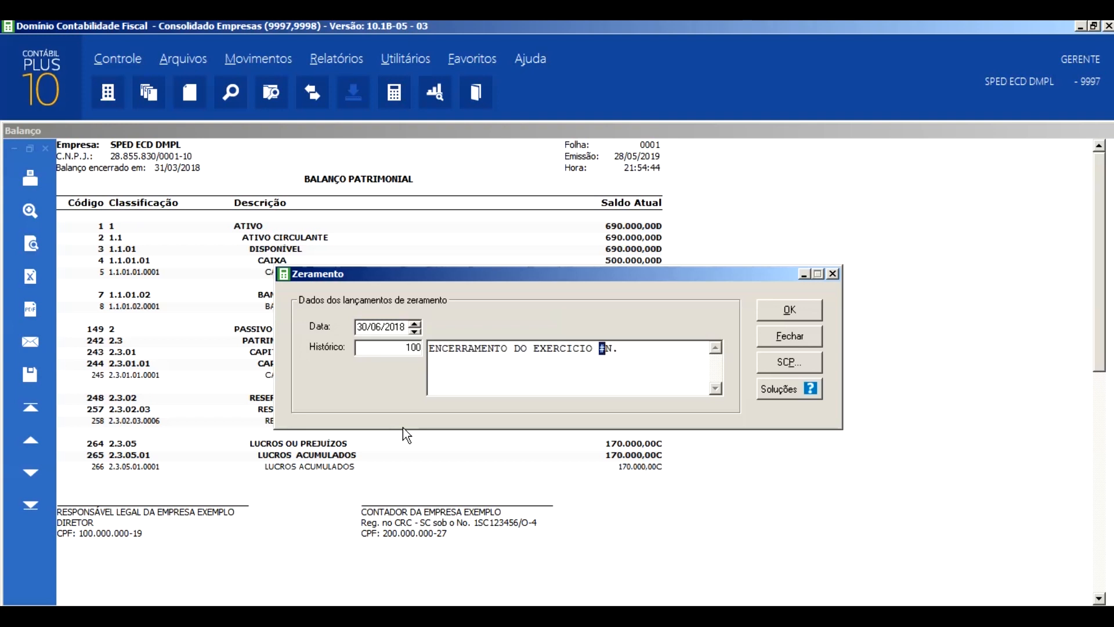
{"action": "left_click", "coordinate": [772, 308]}
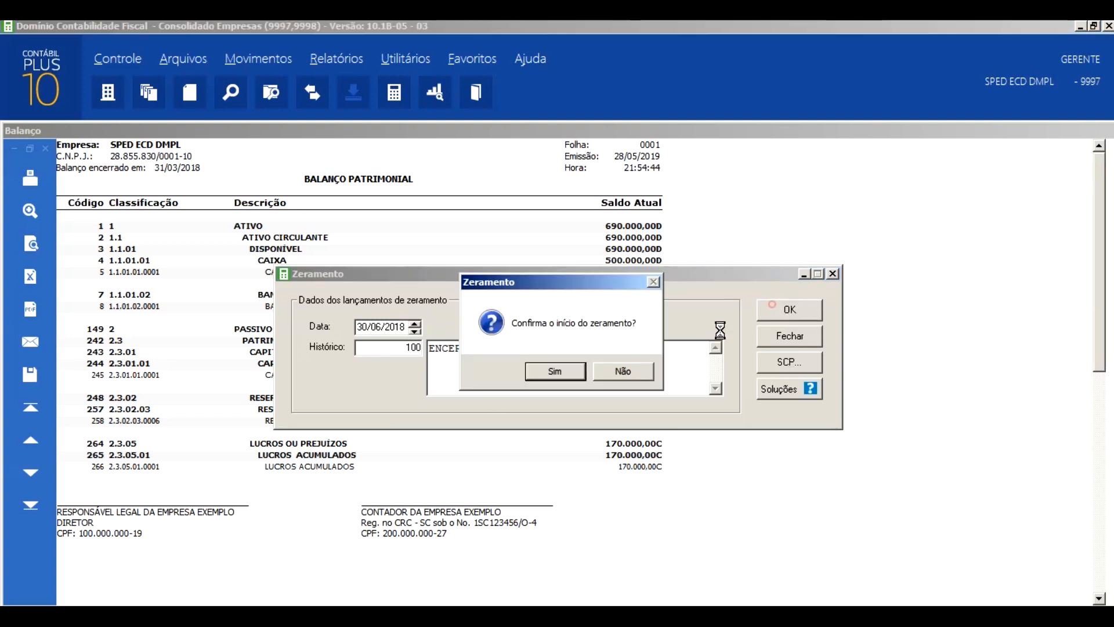
{"action": "left_click", "coordinate": [542, 367]}
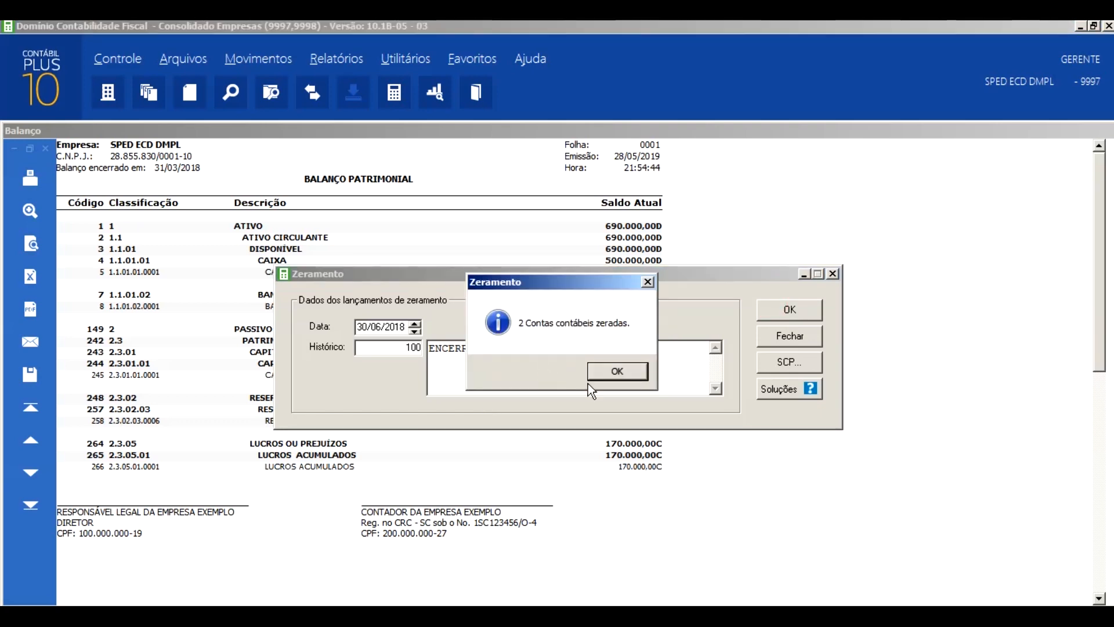
{"action": "left_click", "coordinate": [618, 370]}
- Run the Zeramento of the result accounts dated 30/09/2018 with standard history 100
{"action": "left_click", "coordinate": [405, 58]}
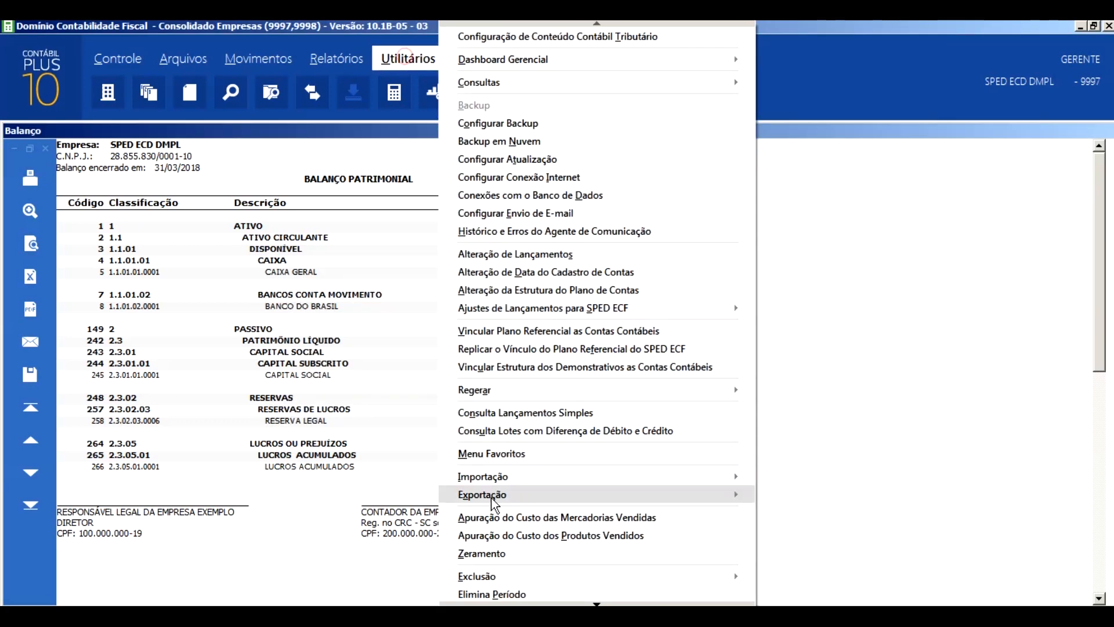
{"action": "left_click", "coordinate": [486, 553]}
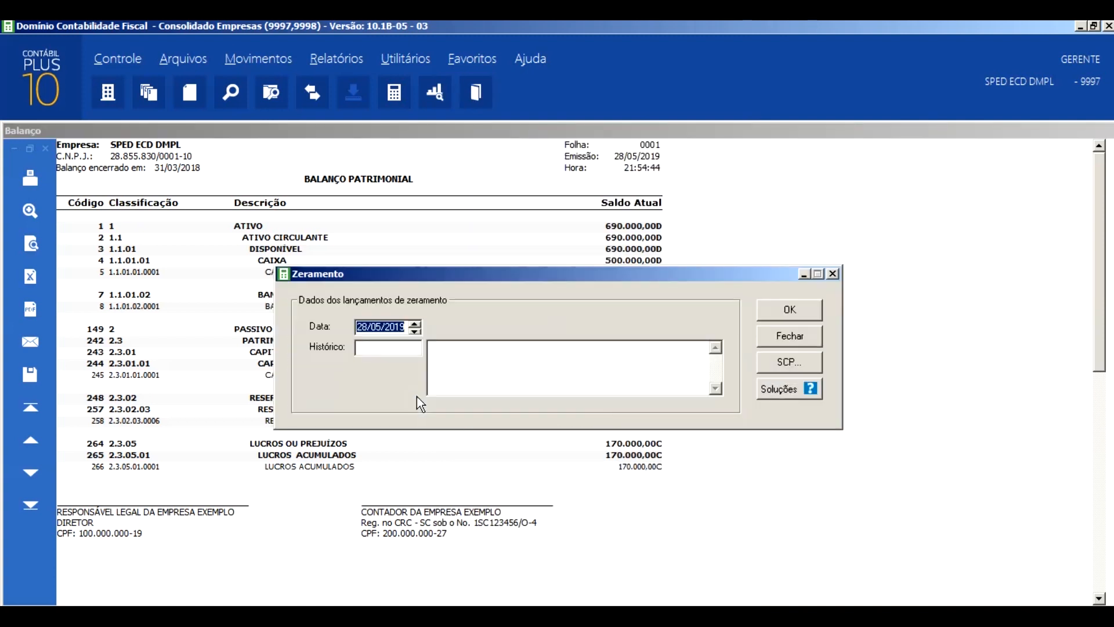
{"action": "type", "text": "30092018"}
{"action": "type", "text": "1"}
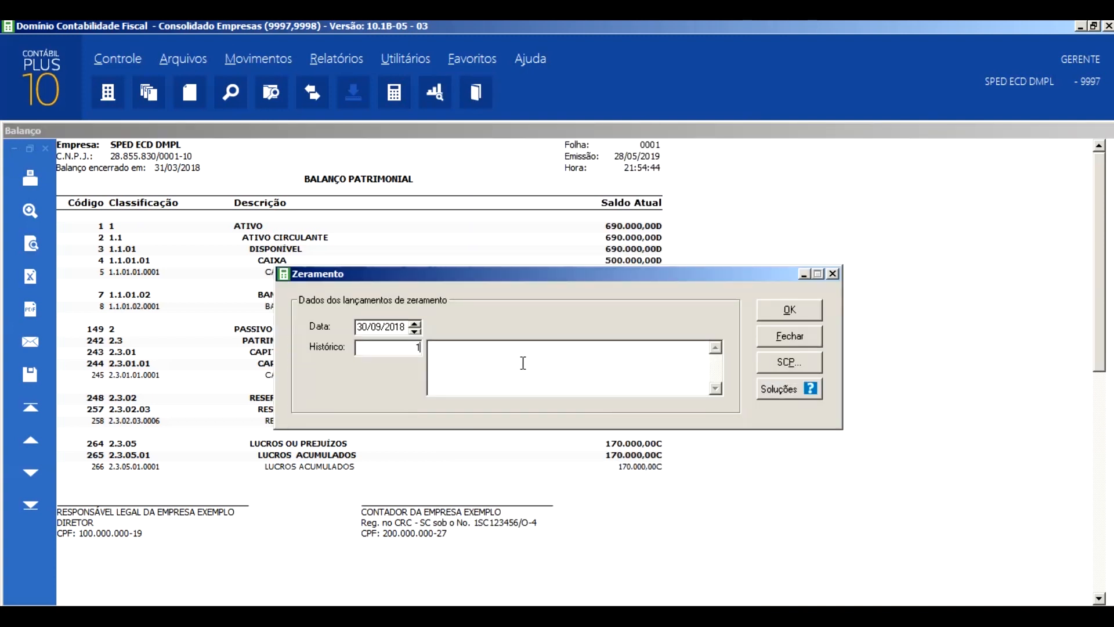
{"action": "type", "text": "00"}
{"action": "key", "text": "Tab"}
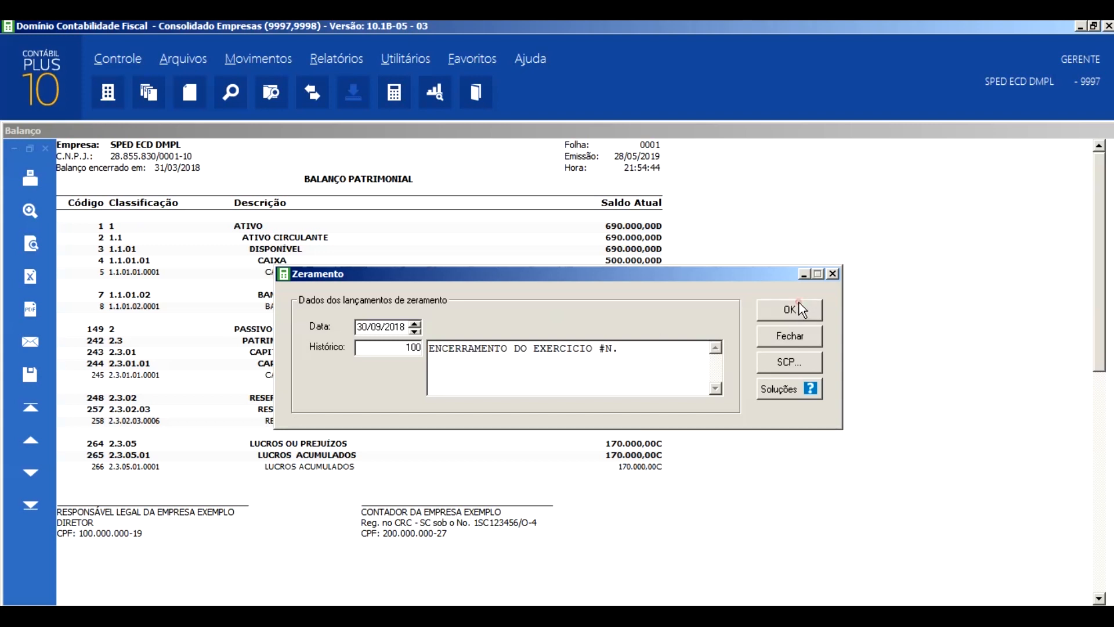
{"action": "left_click", "coordinate": [802, 309]}
{"action": "left_click", "coordinate": [549, 376]}
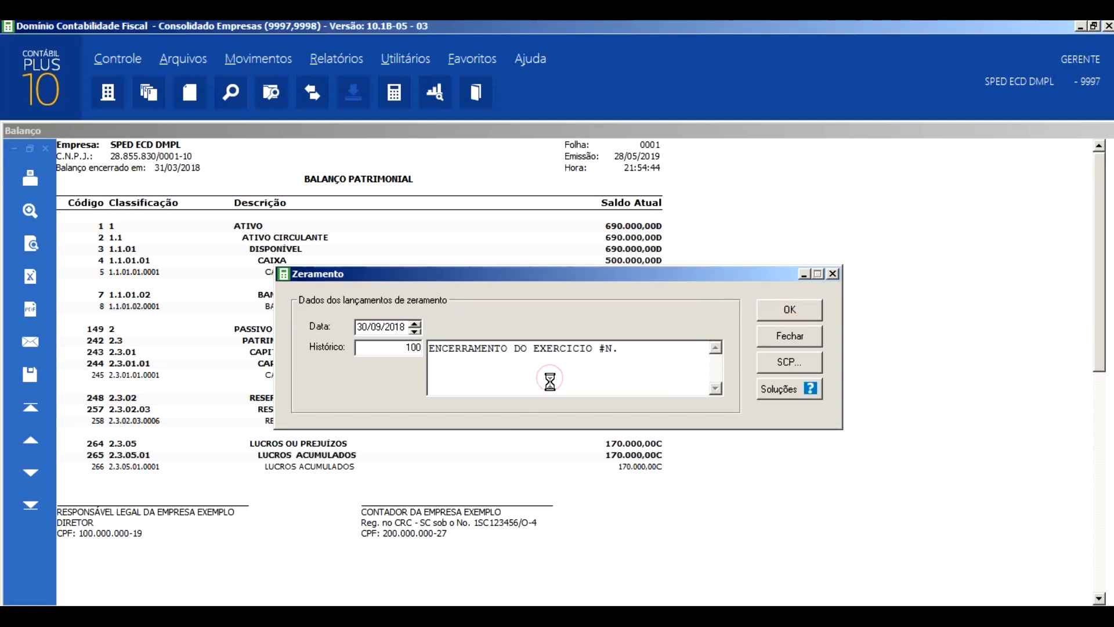
{"action": "left_click", "coordinate": [612, 367]}
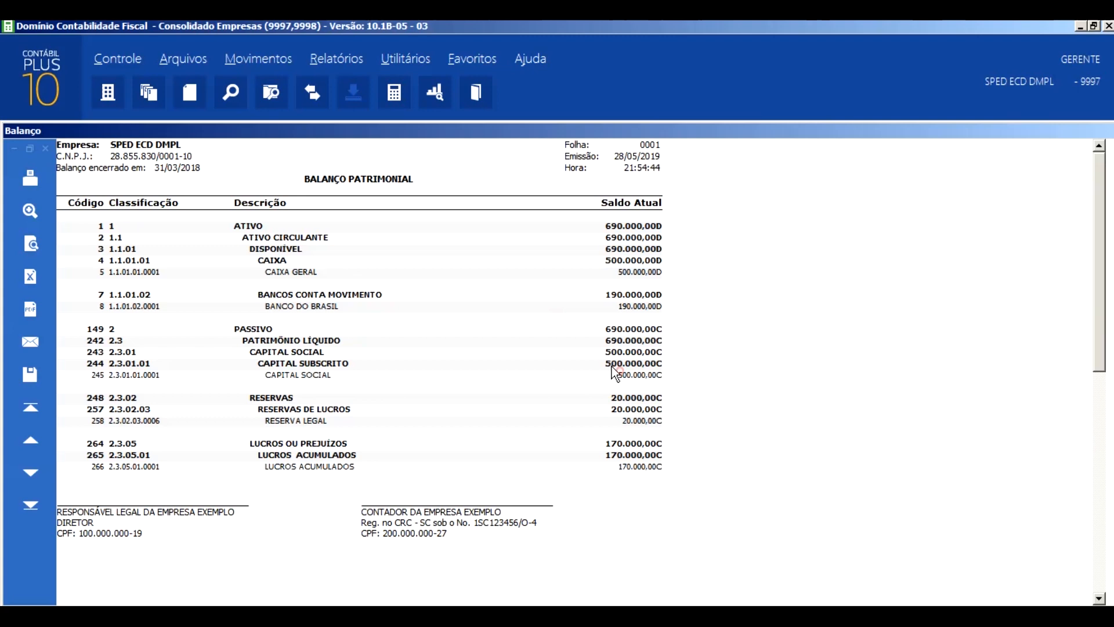
- Run the Zeramento of the result accounts dated 31/12/2018 with standard history 100
{"action": "left_click", "coordinate": [421, 90]}
{"action": "left_click", "coordinate": [502, 560]}
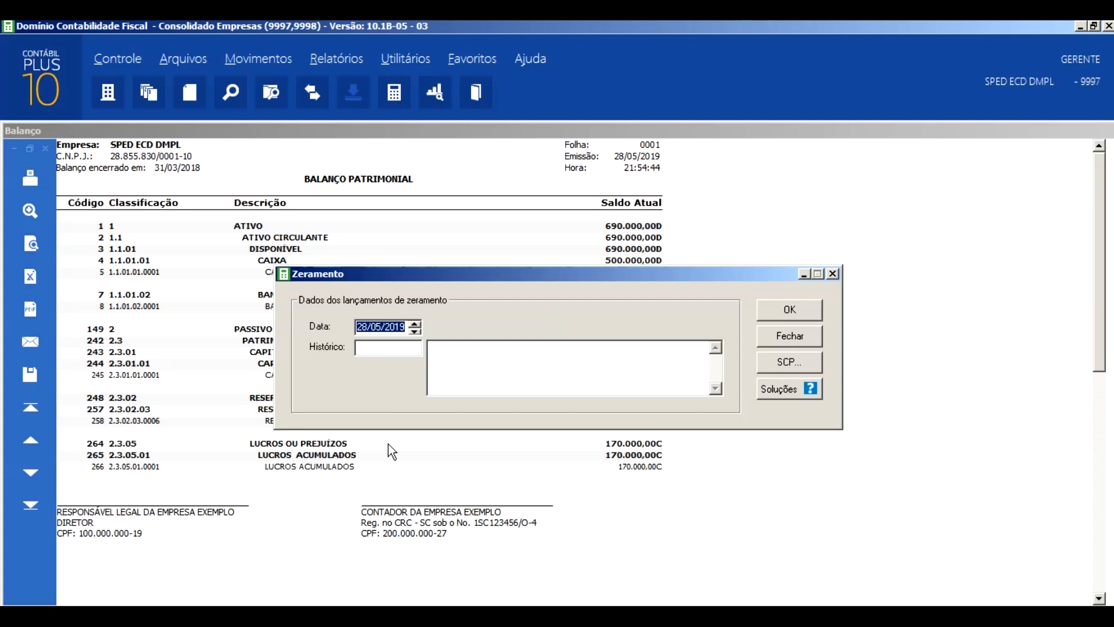
{"action": "type", "text": "31/12/2018"}
{"action": "key", "text": "Tab"}
{"action": "type", "text": "100"}
{"action": "key", "text": "Tab"}
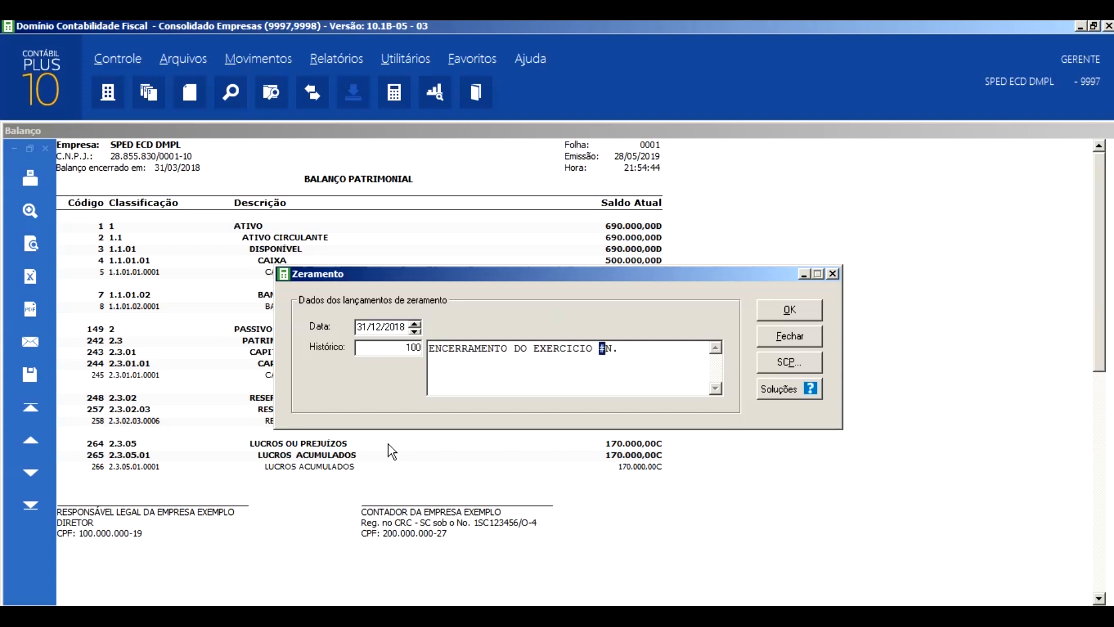
{"action": "left_click", "coordinate": [782, 310]}
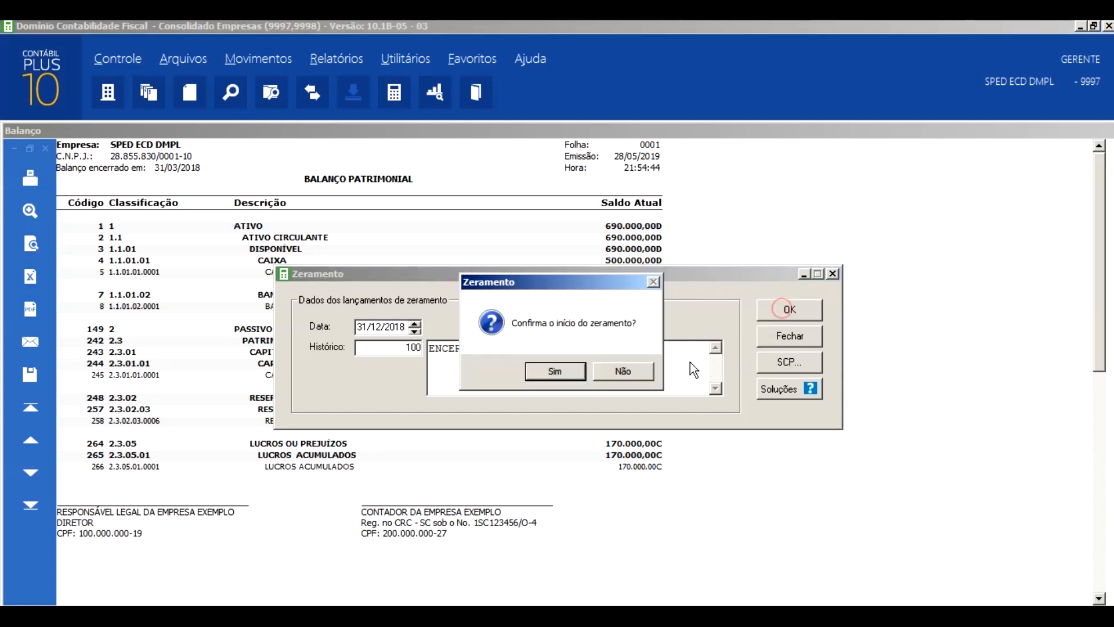
{"action": "left_click", "coordinate": [550, 370]}
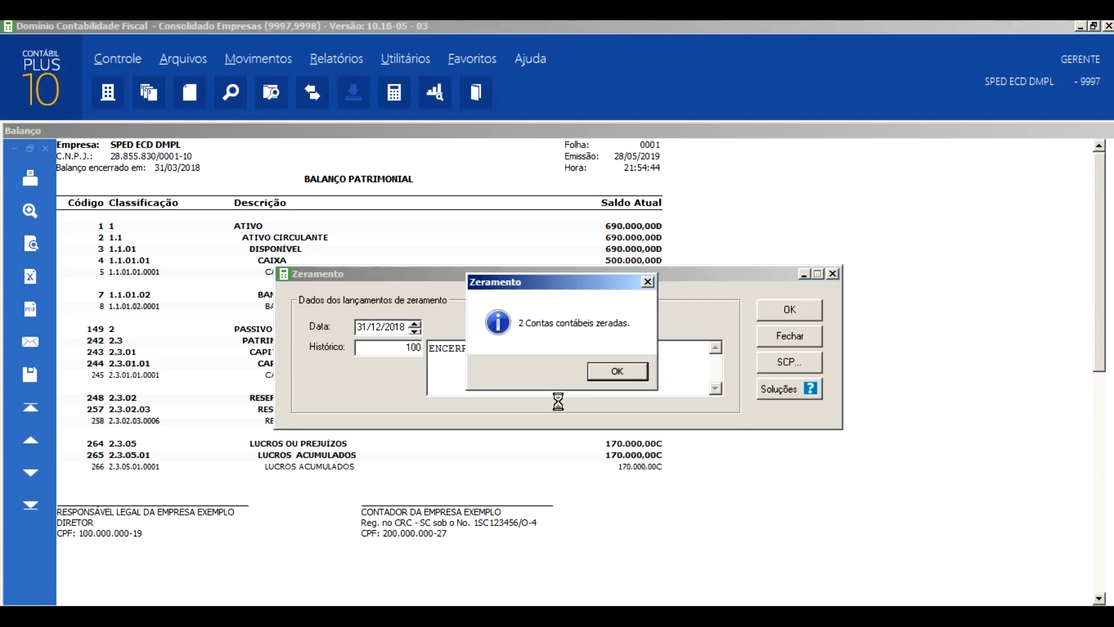
{"action": "left_click", "coordinate": [599, 373]}
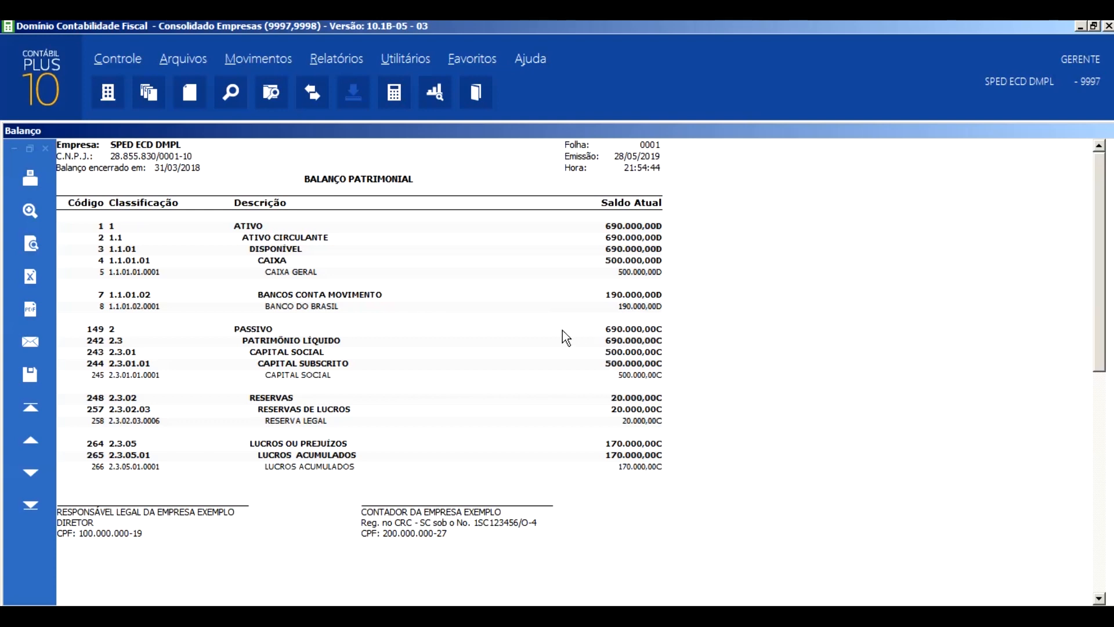
- Close the first-quarter balance sheet and reissue it with the final date set to 31/12/2018
{"action": "key", "text": "Escape"}
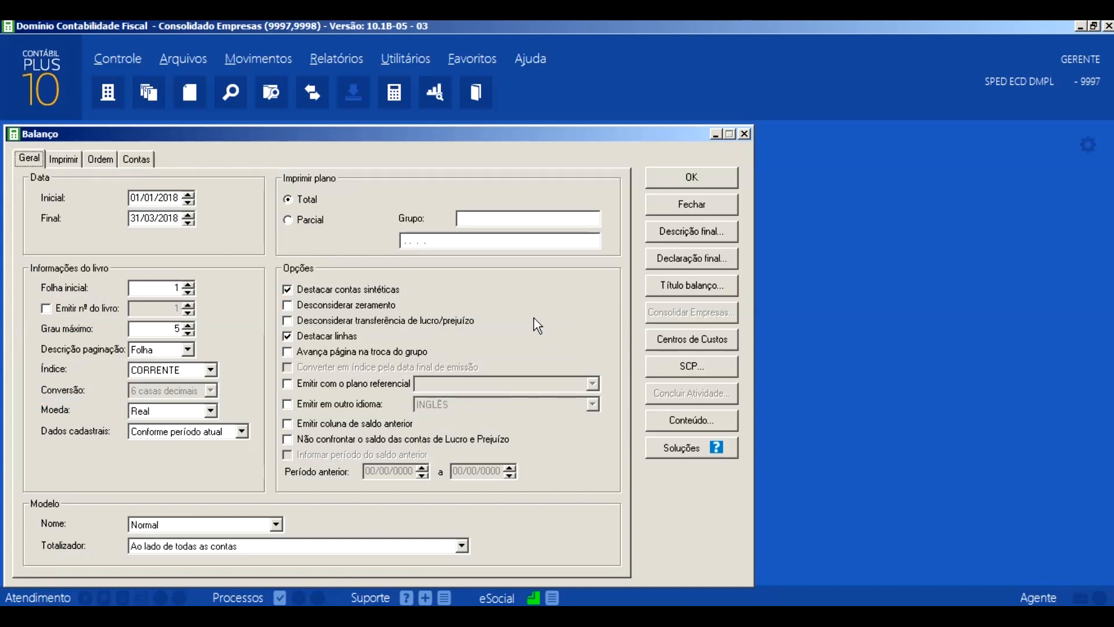
{"action": "key", "text": "Tab"}
{"action": "key", "text": "Tab"}
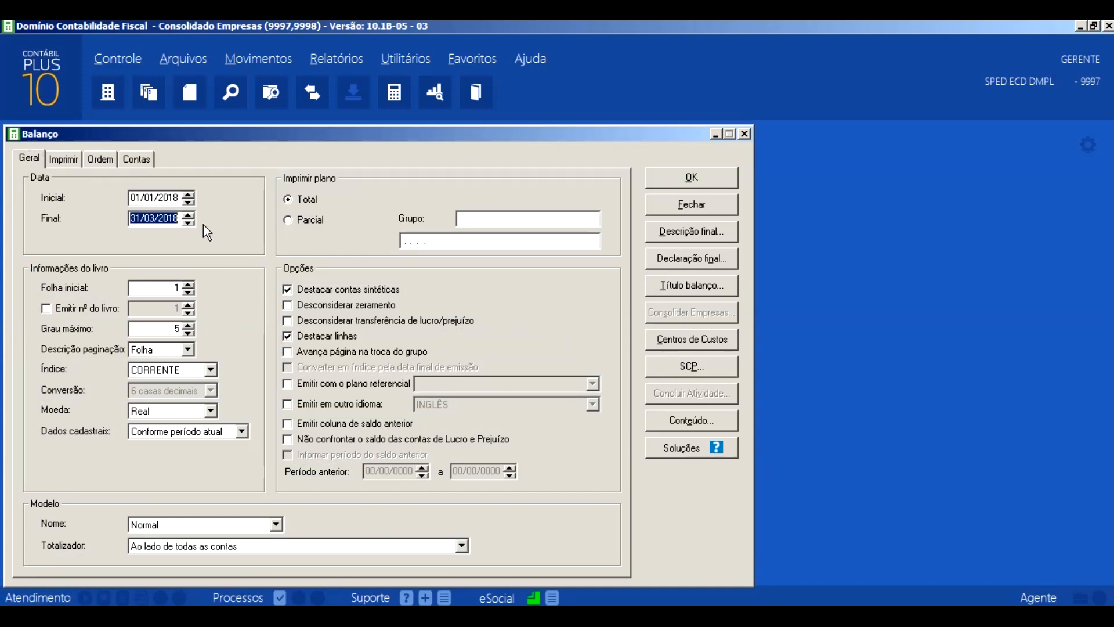
{"action": "type", "text": "31/12/"}
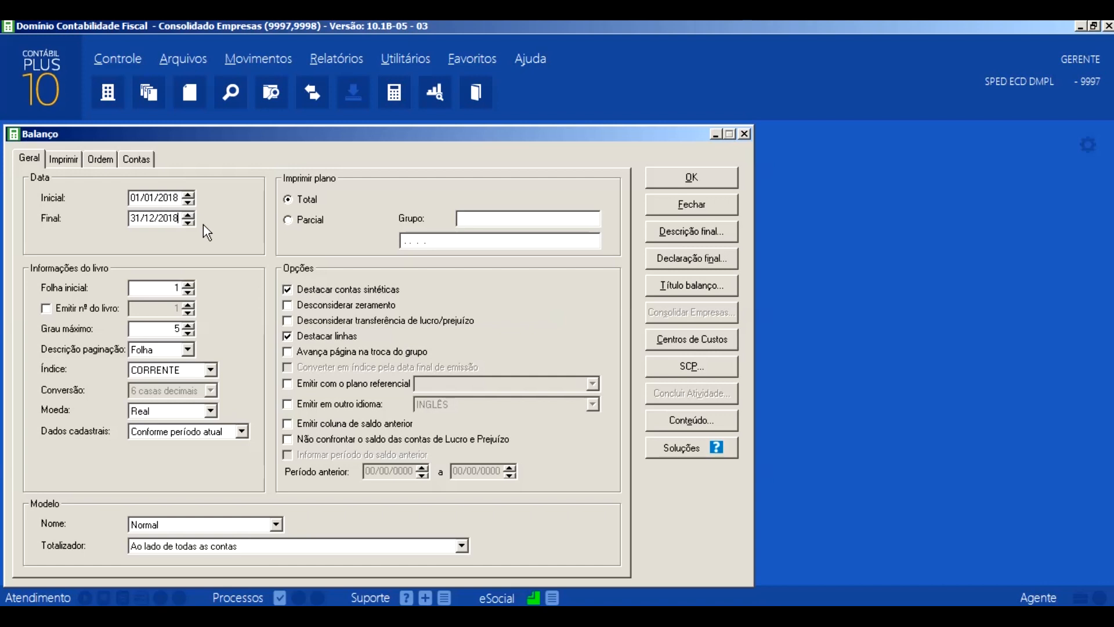
{"action": "type", "text": "2018"}
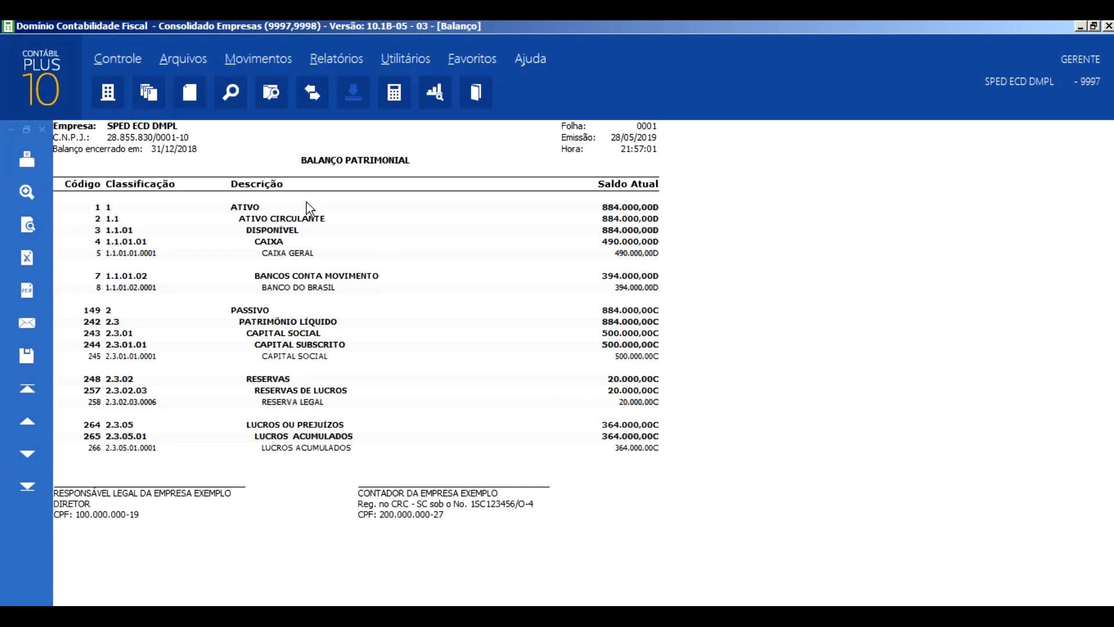
- Issue the DMPL for 01/01/2018 to 31/12/2018 with Destacar linhas enabled and examine its final balances
{"action": "left_click", "coordinate": [328, 60]}
{"action": "mouse_move", "coordinate": [490, 338]}
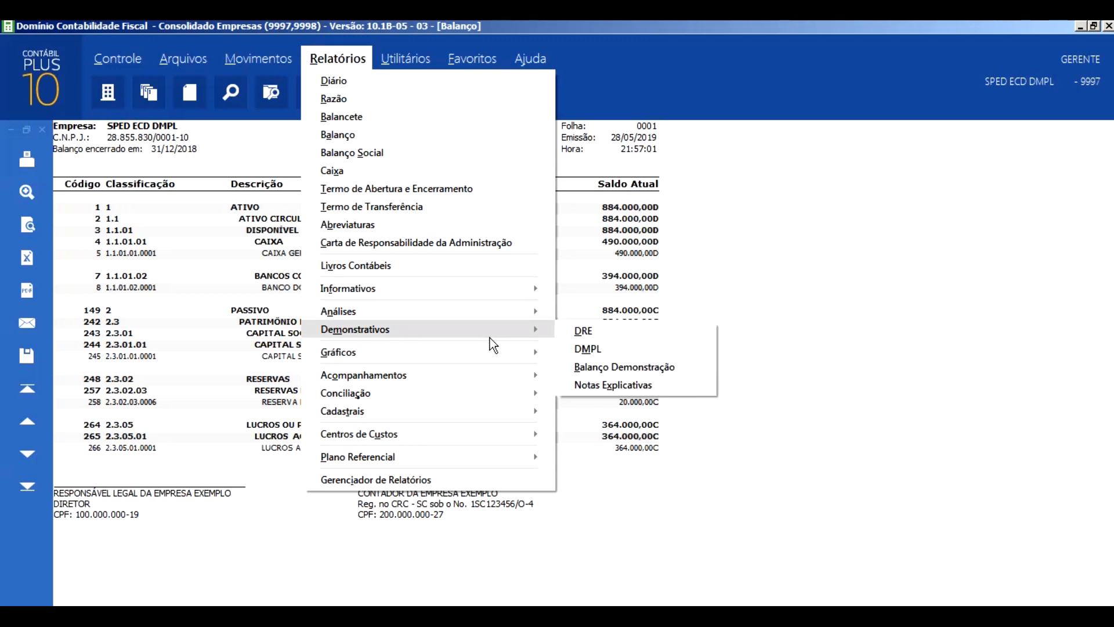
{"action": "left_click", "coordinate": [586, 348]}
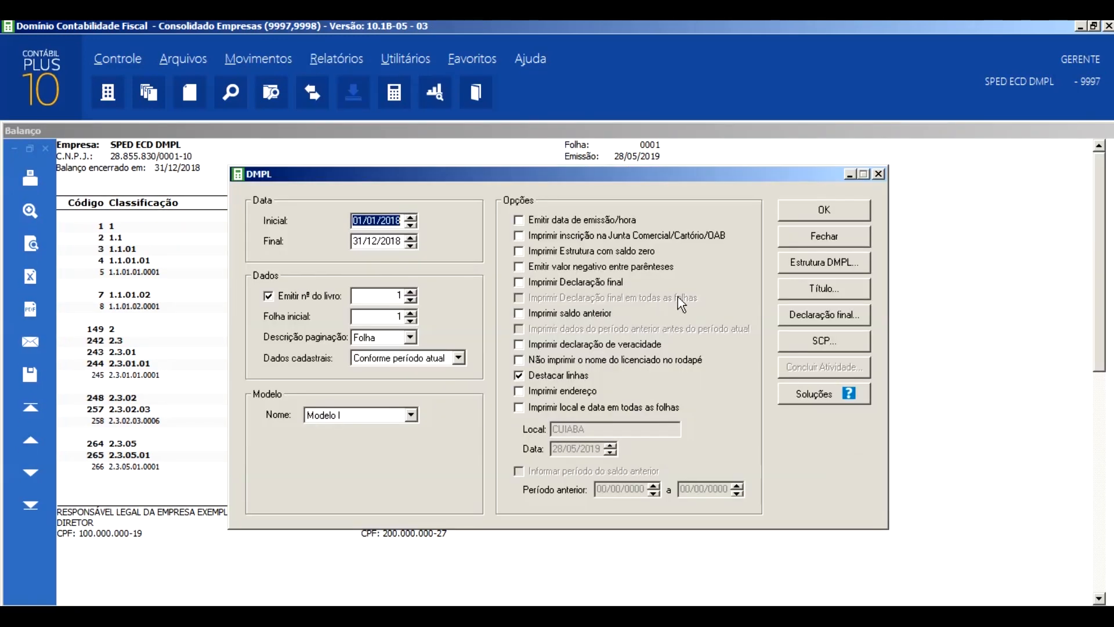
{"action": "left_click", "coordinate": [806, 209]}
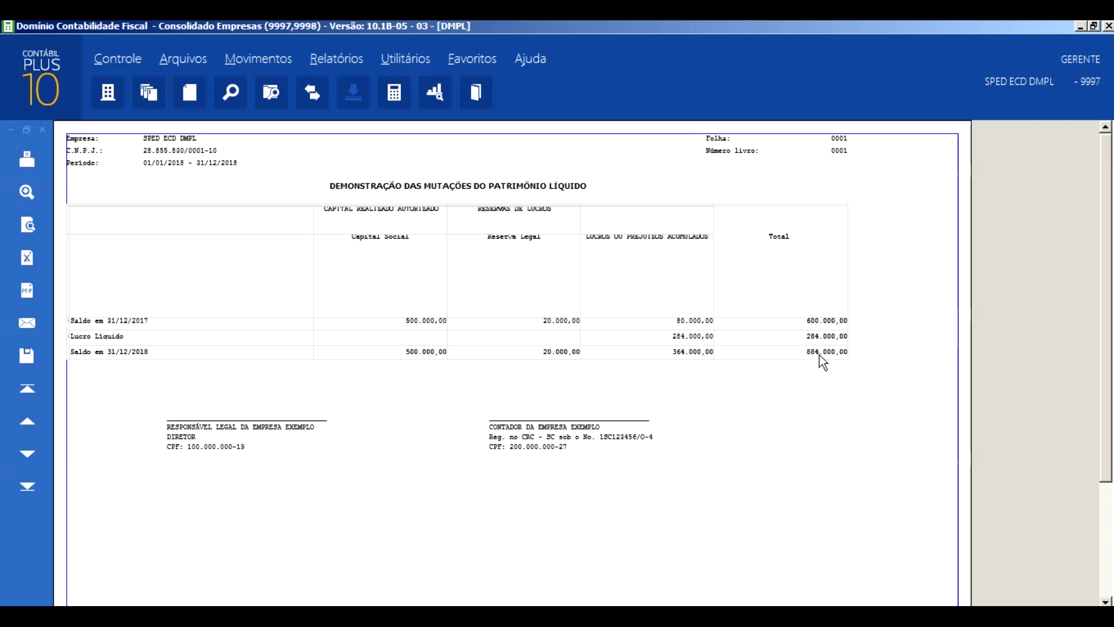
{"action": "left_click", "coordinate": [336, 58]}
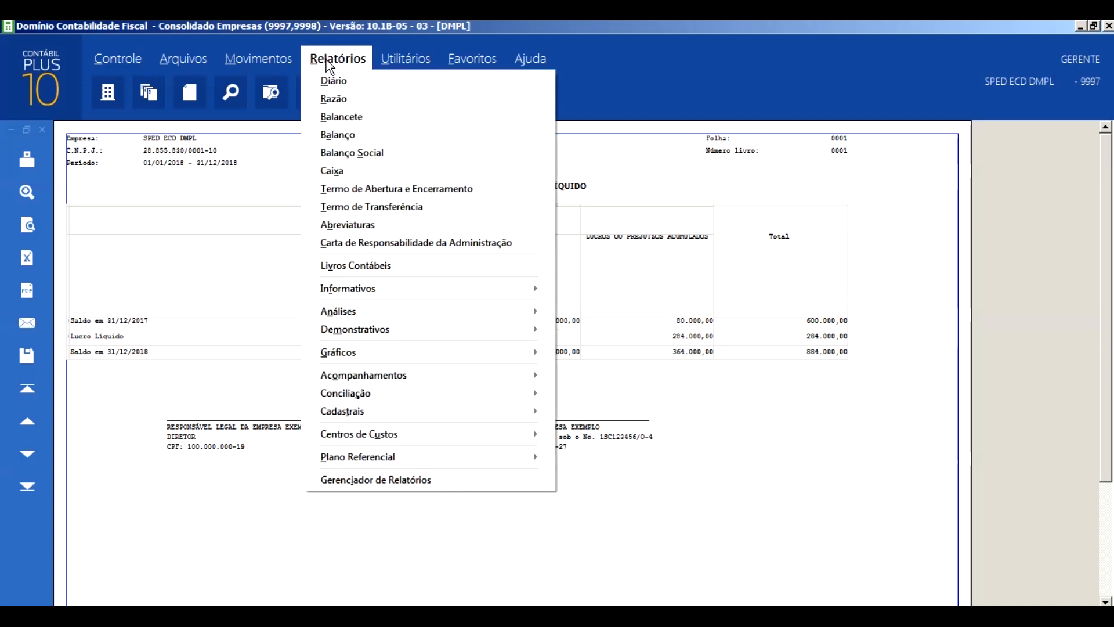
{"action": "left_click", "coordinate": [353, 138]}
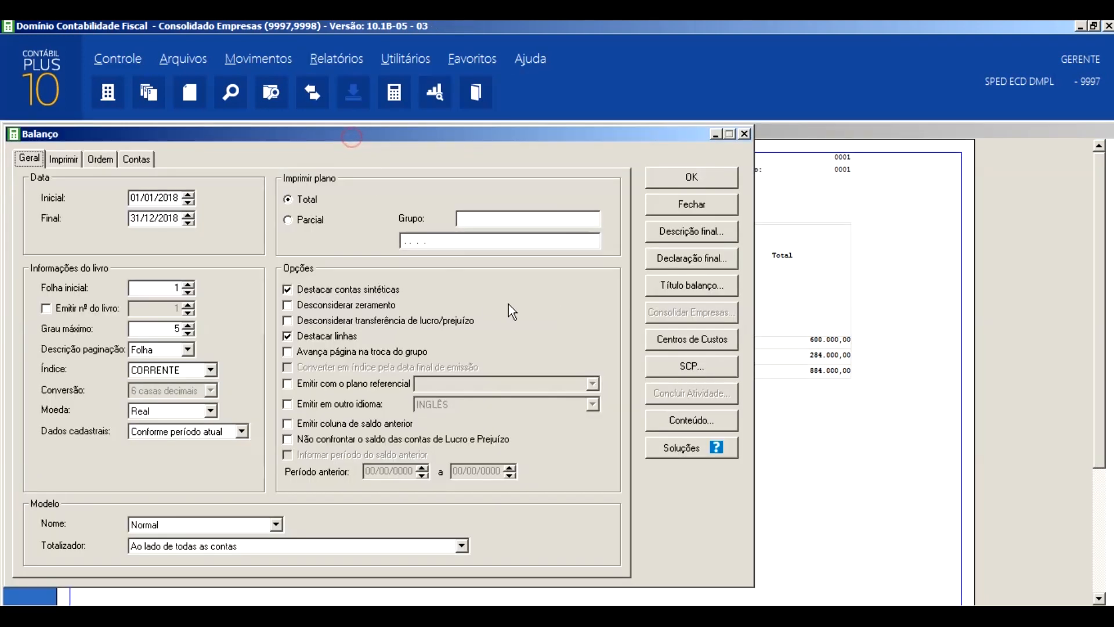
{"action": "left_click", "coordinate": [745, 134]}
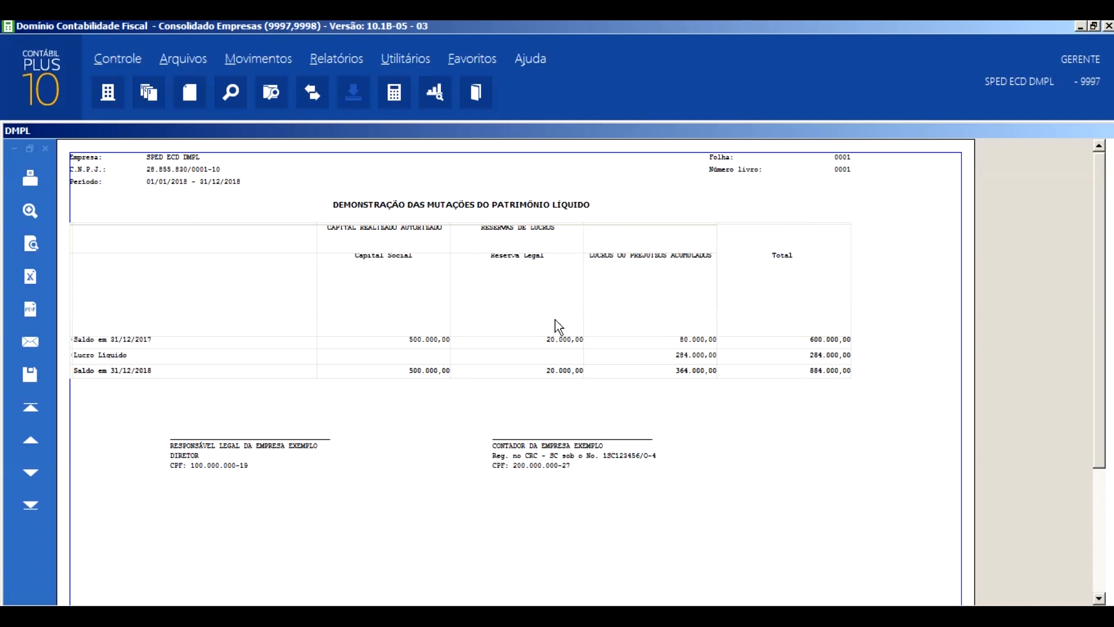
- Issue the balance sheet for 01/01/2018 to 31/12/2018 again to compare its equity with the DMPL
{"action": "left_click", "coordinate": [332, 60]}
{"action": "left_click", "coordinate": [334, 134]}
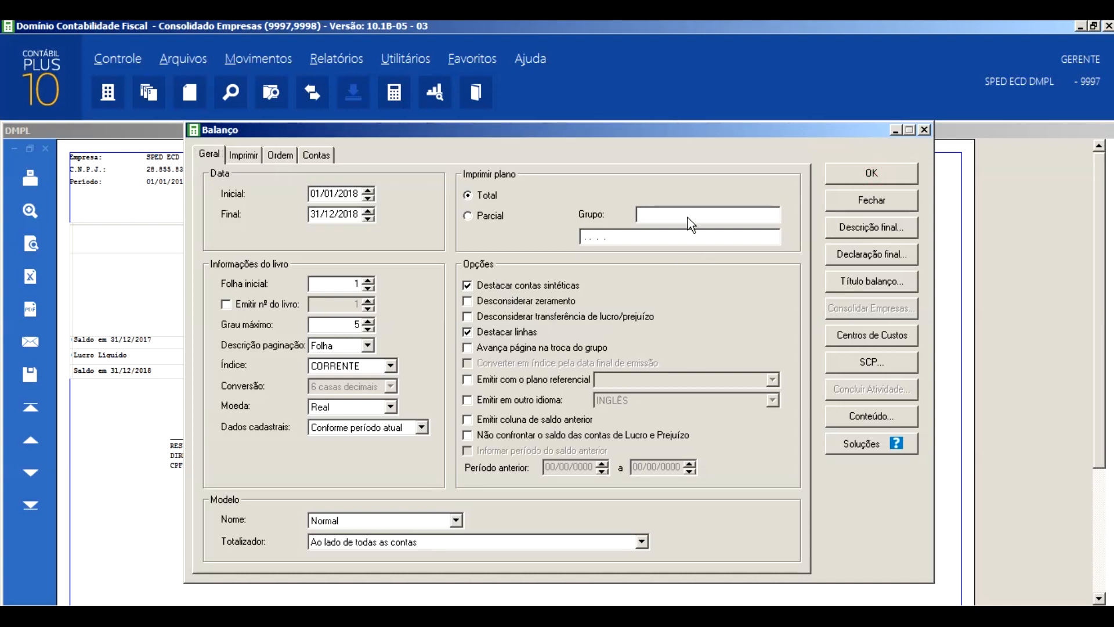
{"action": "key", "text": "Return"}
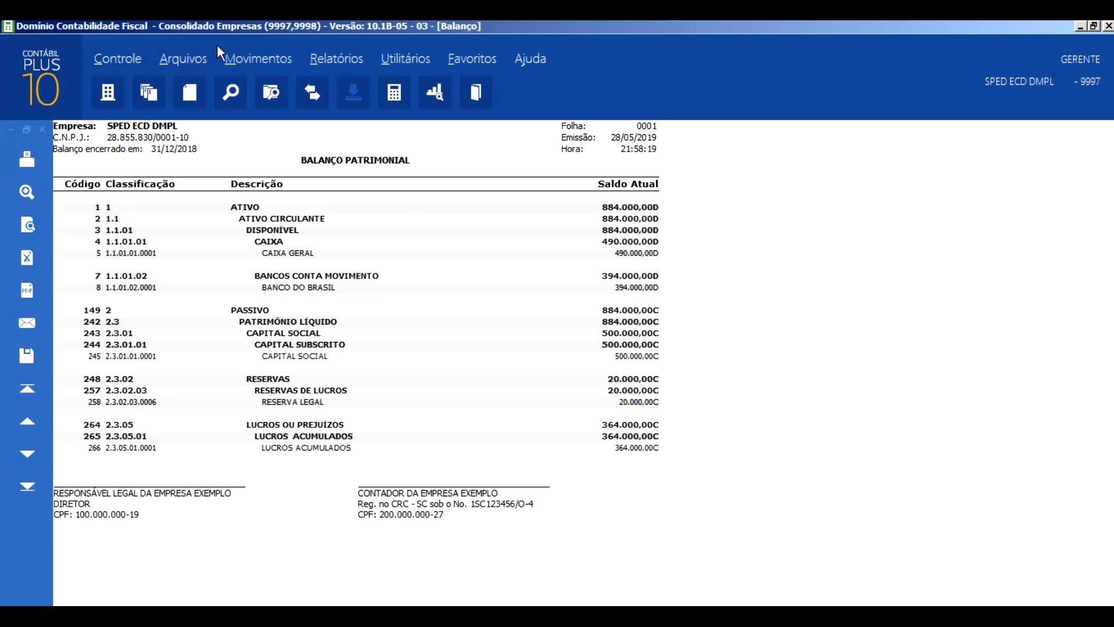
- List the accounting entries of ledger account 245, Capital Social, from 01/01/2017 to 31/12/2018
{"action": "left_click", "coordinate": [265, 58]}
{"action": "left_click", "coordinate": [259, 99]}
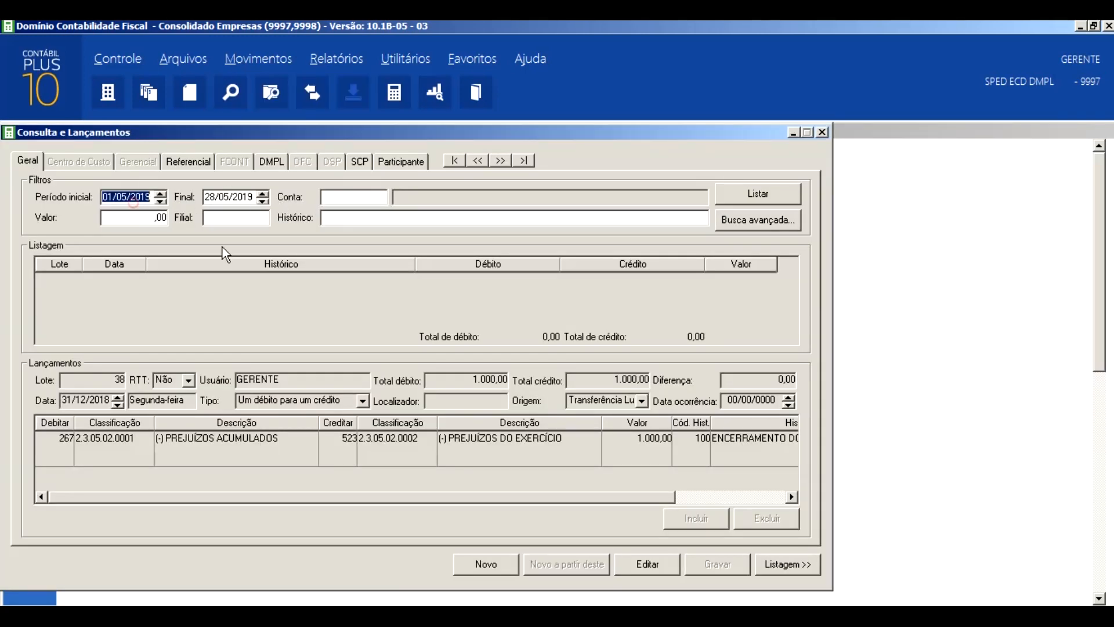
{"action": "type", "text": "01/01/2017"}
{"action": "key", "text": "Tab"}
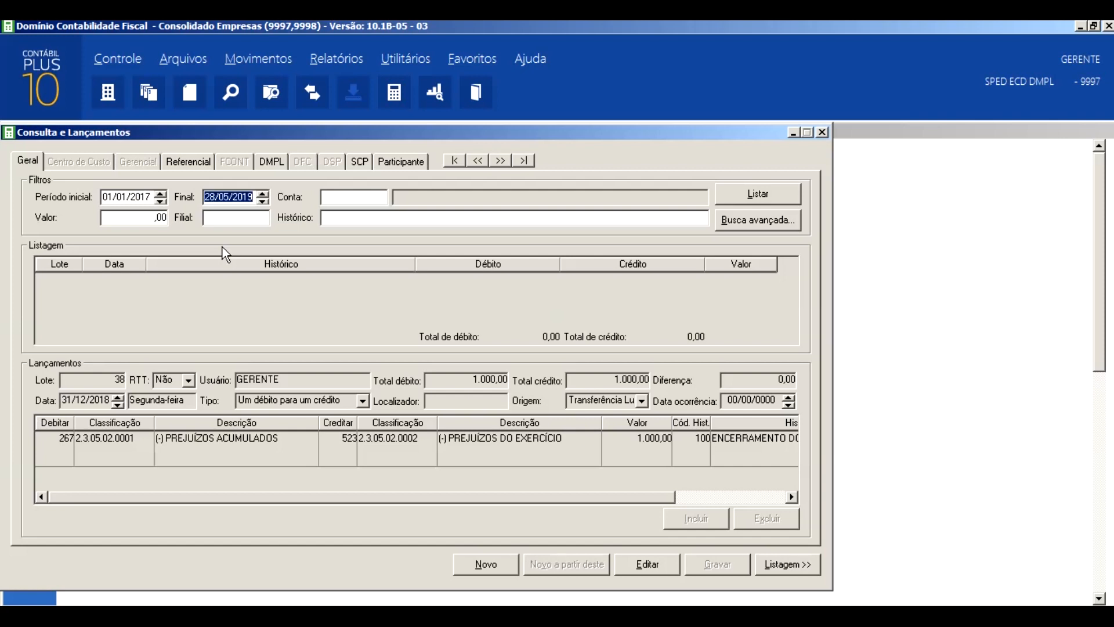
{"action": "type", "text": "31/12/2018"}
{"action": "key", "text": "Tab"}
{"action": "type", "text": "245"}
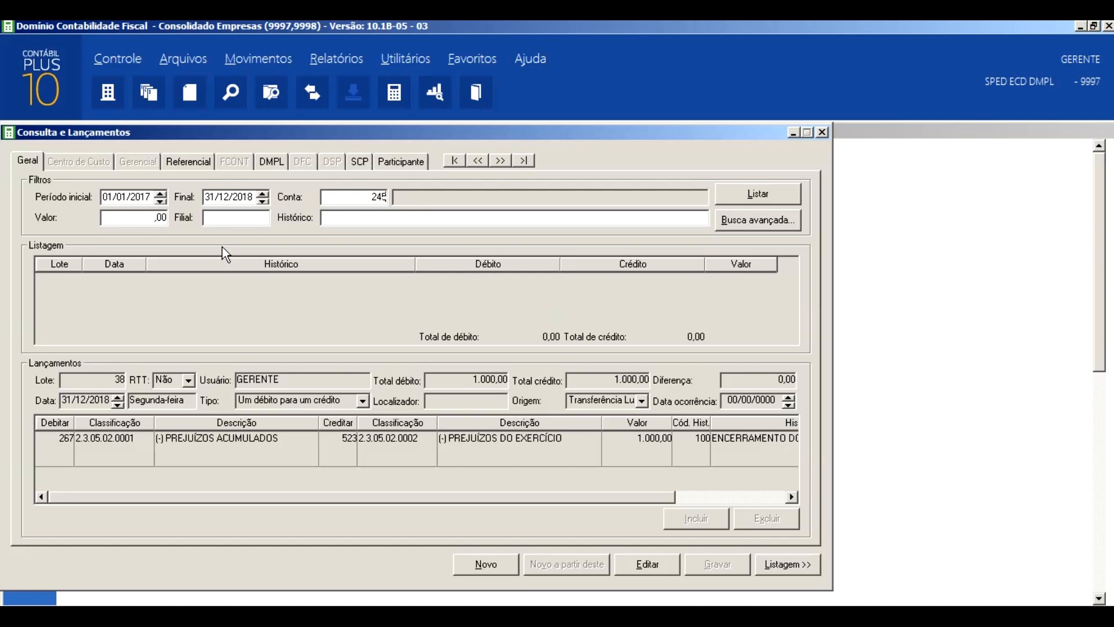
{"action": "key", "text": "Tab"}
{"action": "left_click", "coordinate": [733, 188]}
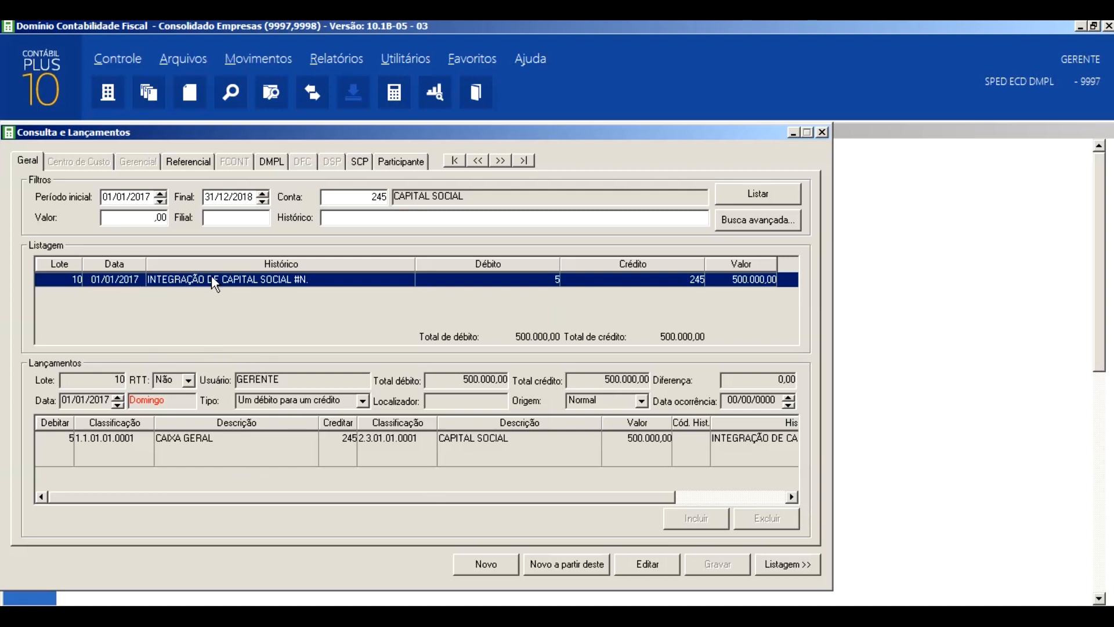
- Check the DMPL allocation of the INTEGRAÇÃO DE CAPITAL SOCIAL entry and return to its general data
{"action": "left_click", "coordinate": [274, 162]}
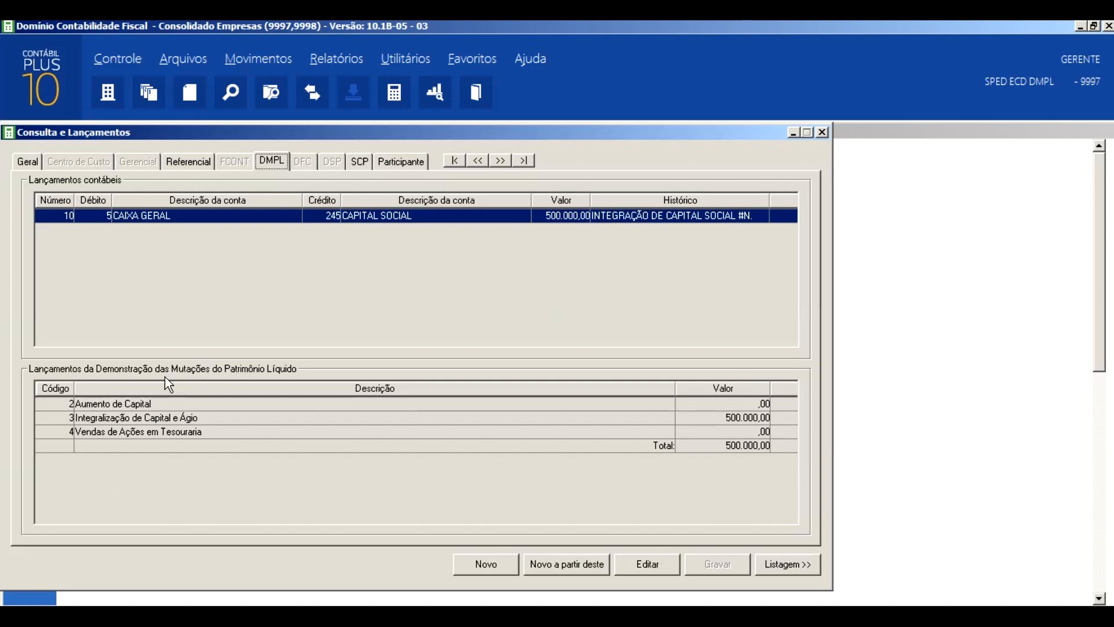
{"action": "left_click", "coordinate": [35, 164]}
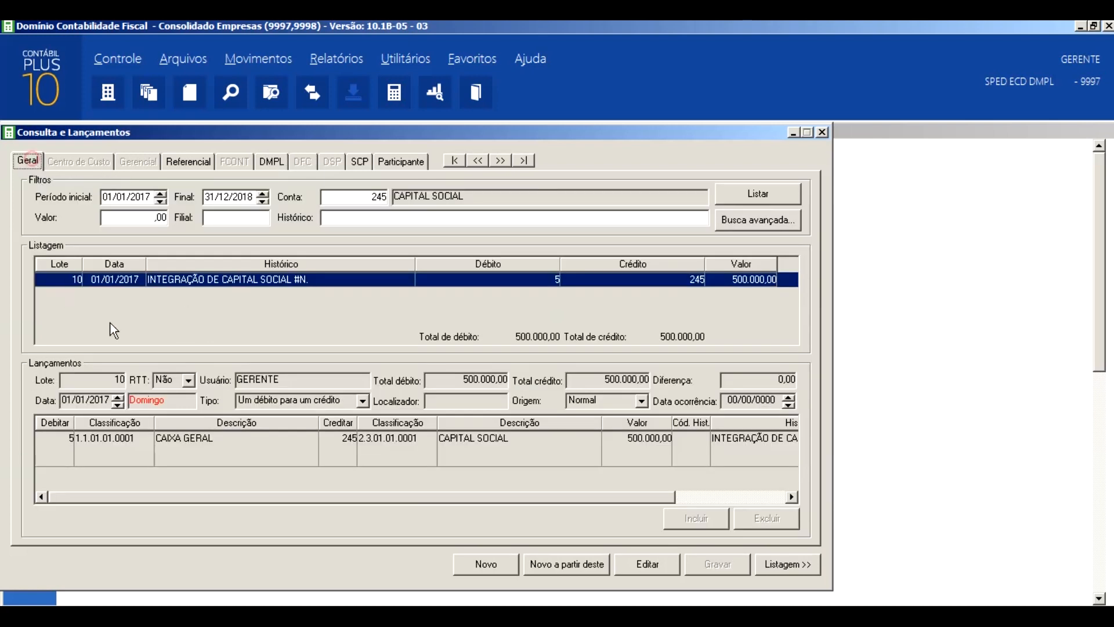
- Change the capital entry's debit account to Banco do Brasil and set it back to account 5, Caixa Geral
{"action": "double_click", "coordinate": [70, 442]}
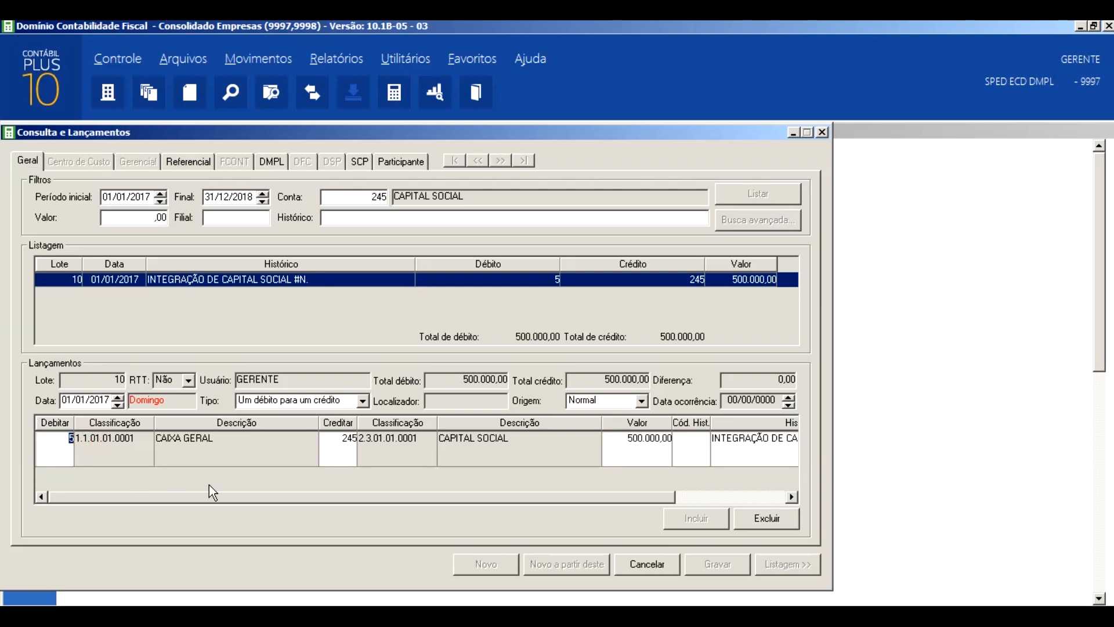
{"action": "type", "text": "6"}
{"action": "key", "text": "Return"}
{"action": "left_click", "coordinate": [51, 441]}
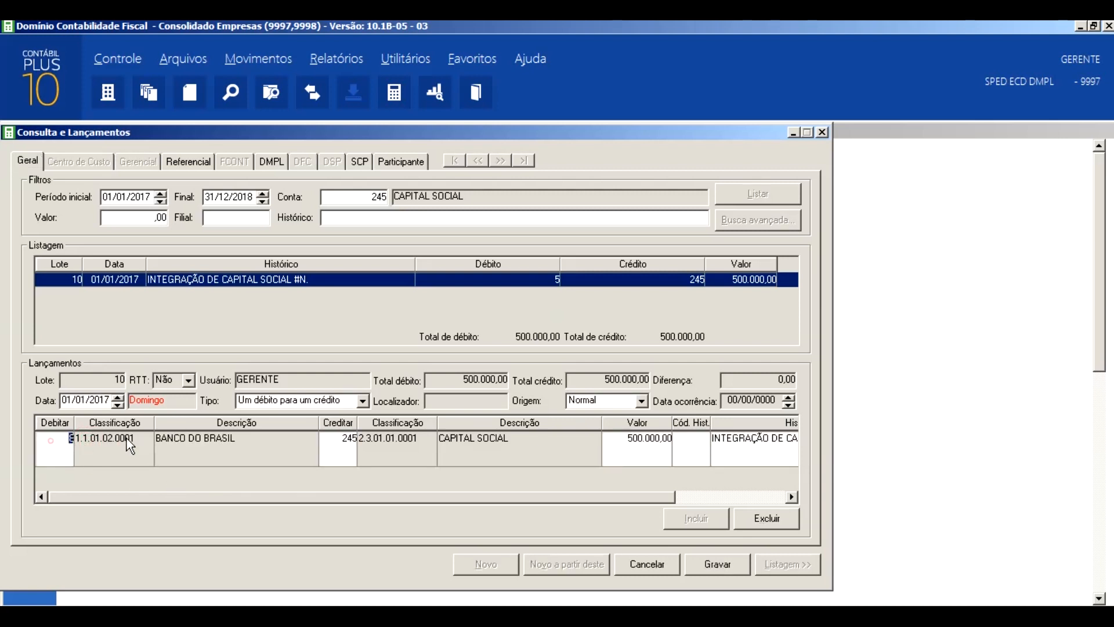
{"action": "type", "text": "5"}
{"action": "key", "text": "Return"}
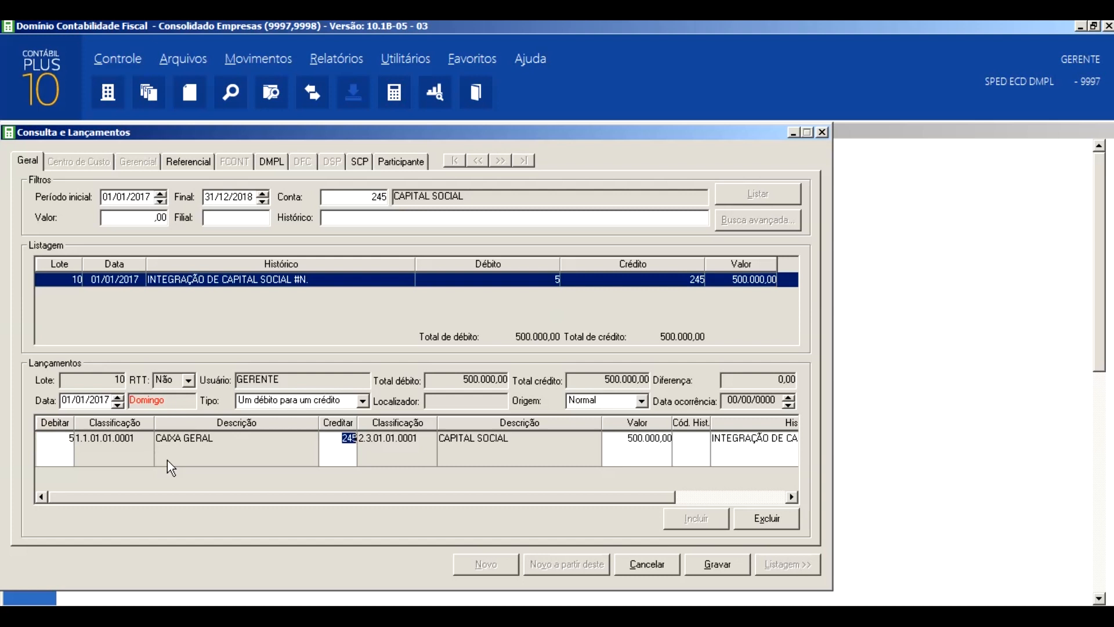
- Examine the DMPL allocation of the edited capital entry and close the entry query without saving
{"action": "left_click", "coordinate": [272, 161]}
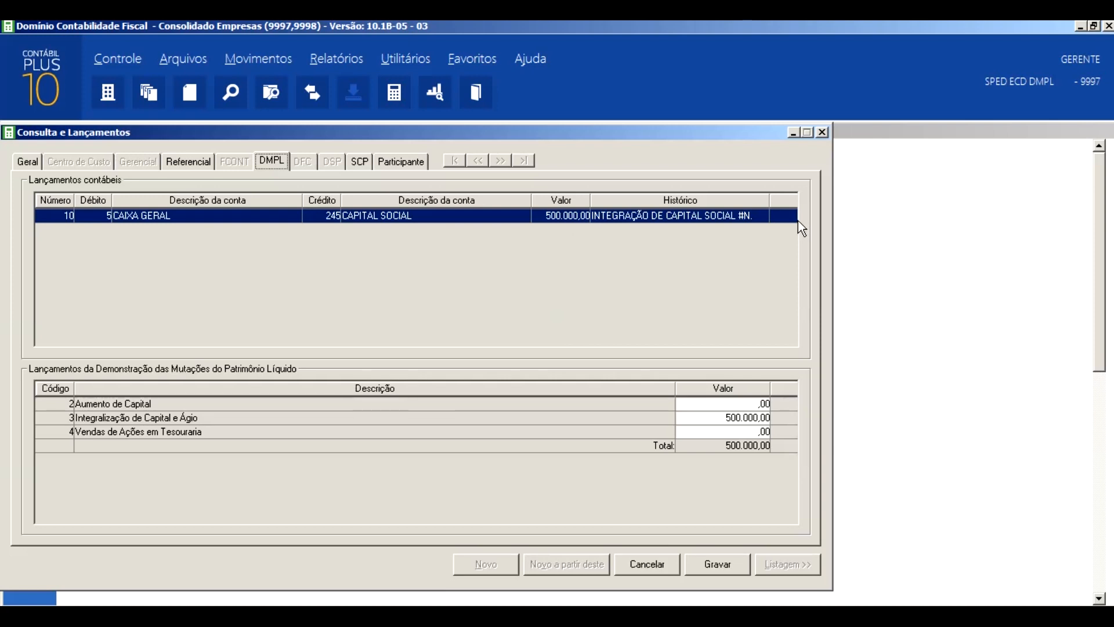
{"action": "left_click", "coordinate": [821, 133]}
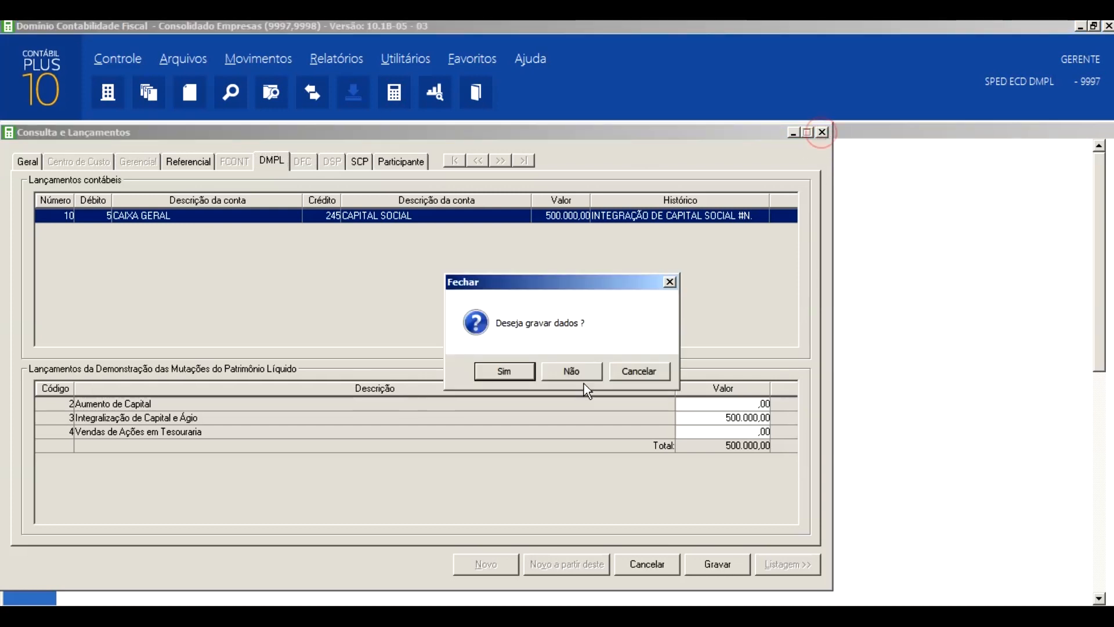
{"action": "left_click", "coordinate": [569, 370]}
- Open the utility for regenerating DMPL entries, place its window beside the balance sheet and review its period fields
{"action": "left_click", "coordinate": [408, 59]}
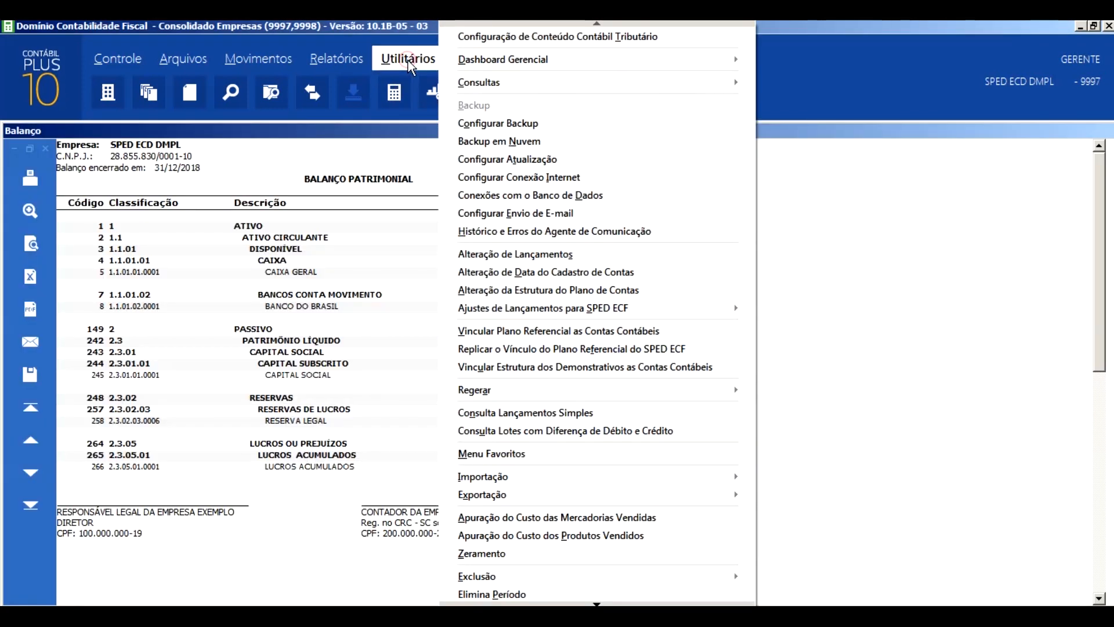
{"action": "mouse_move", "coordinate": [739, 392]}
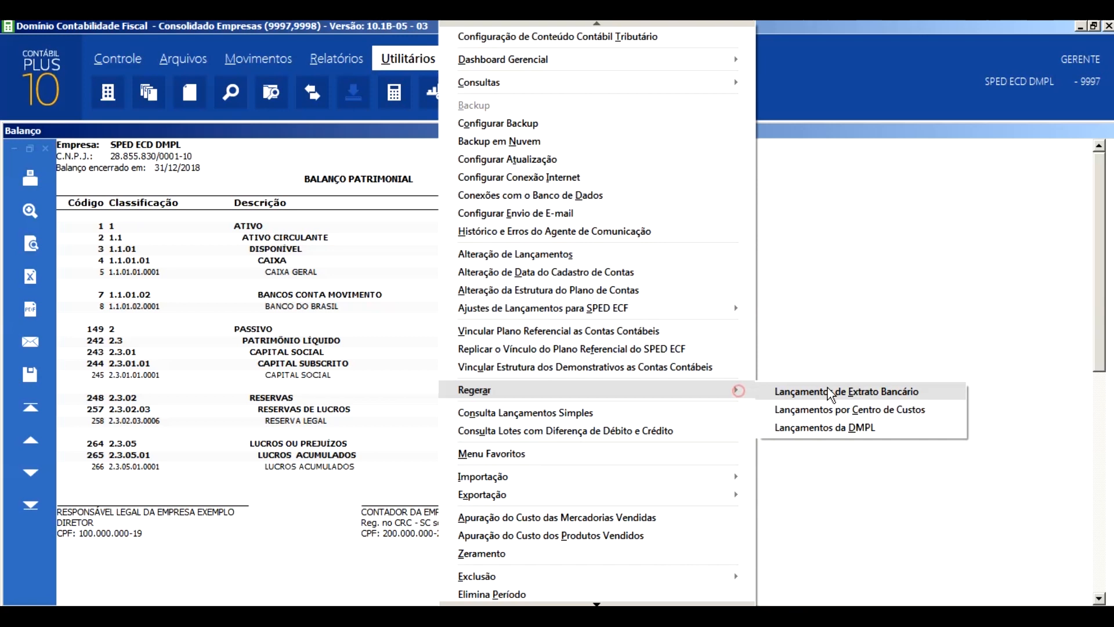
{"action": "left_click", "coordinate": [846, 429]}
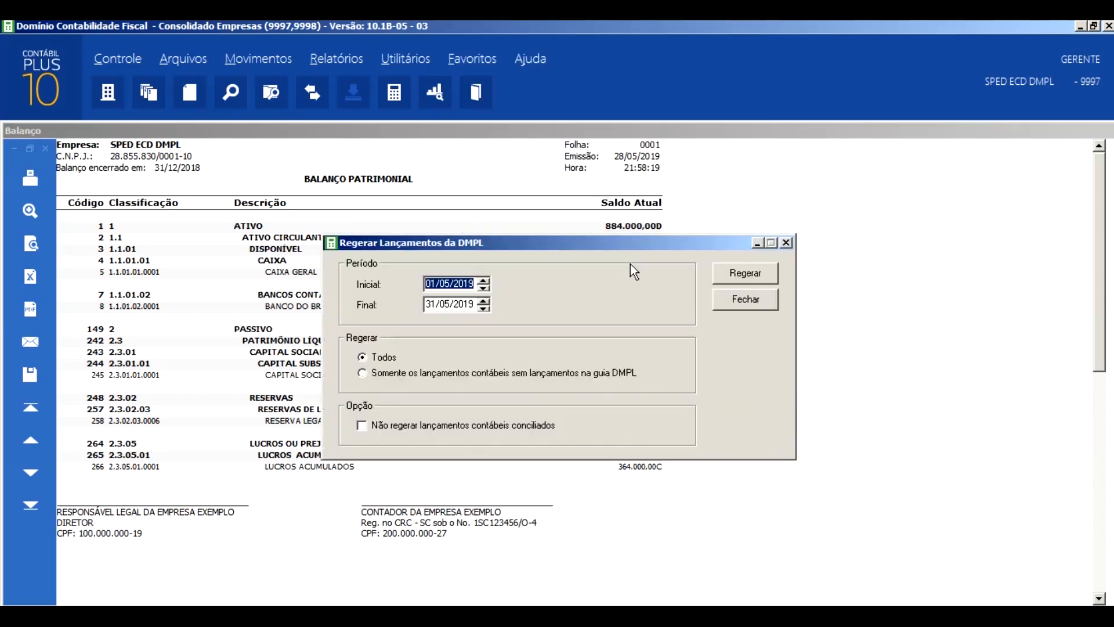
{"action": "left_click_drag", "start_coordinate": [573, 250], "coordinate": [878, 139]}
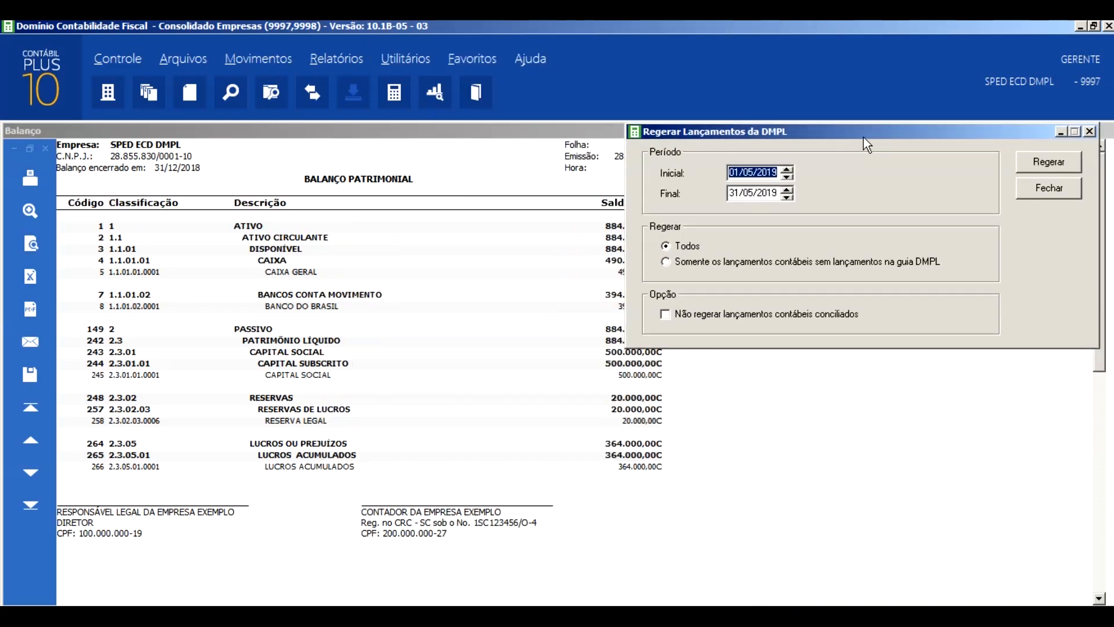
{"action": "left_click", "coordinate": [753, 174]}
{"action": "key", "text": "Tab"}
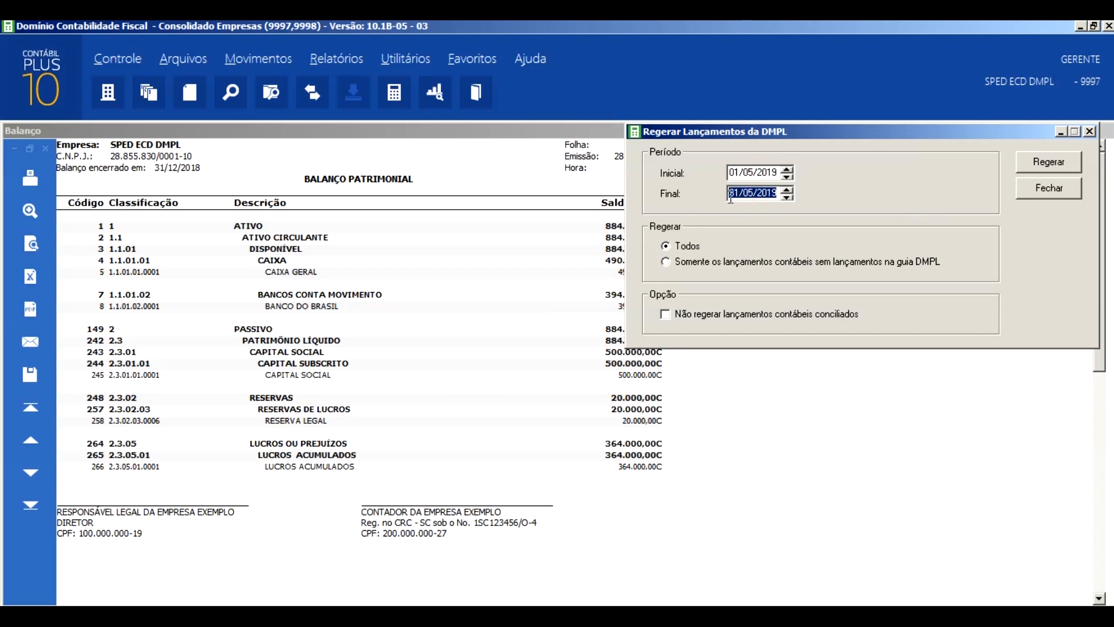
- Open the accounting entries and examine the DMPL allocation of the ENCERRAMENTO DO EXERCICIO 12/2018 entry
{"action": "left_click", "coordinate": [258, 58]}
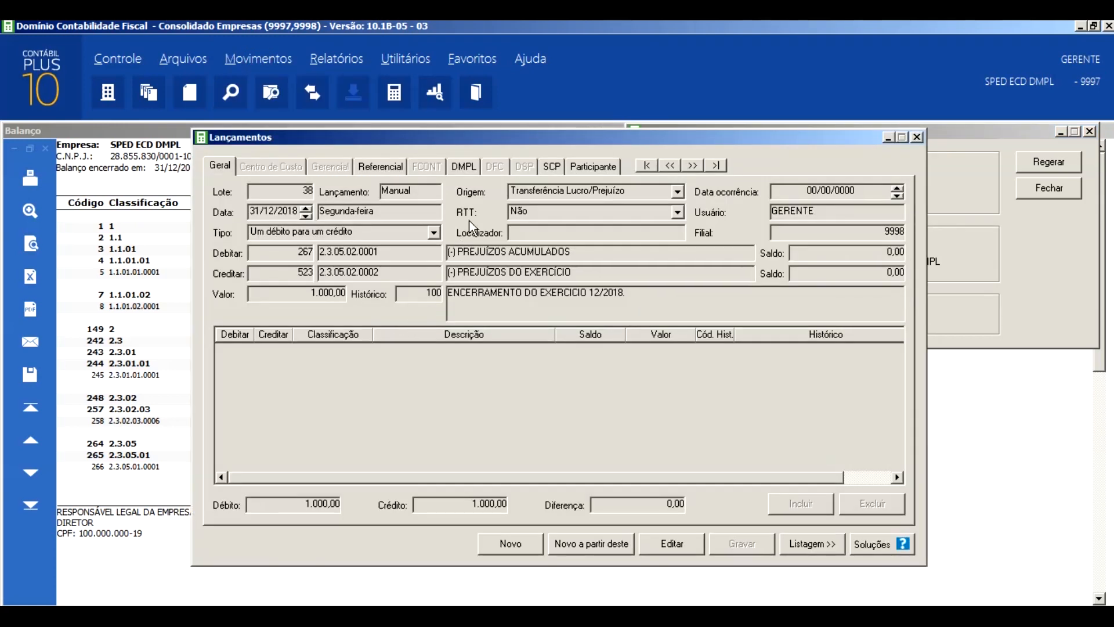
{"action": "left_click", "coordinate": [460, 167]}
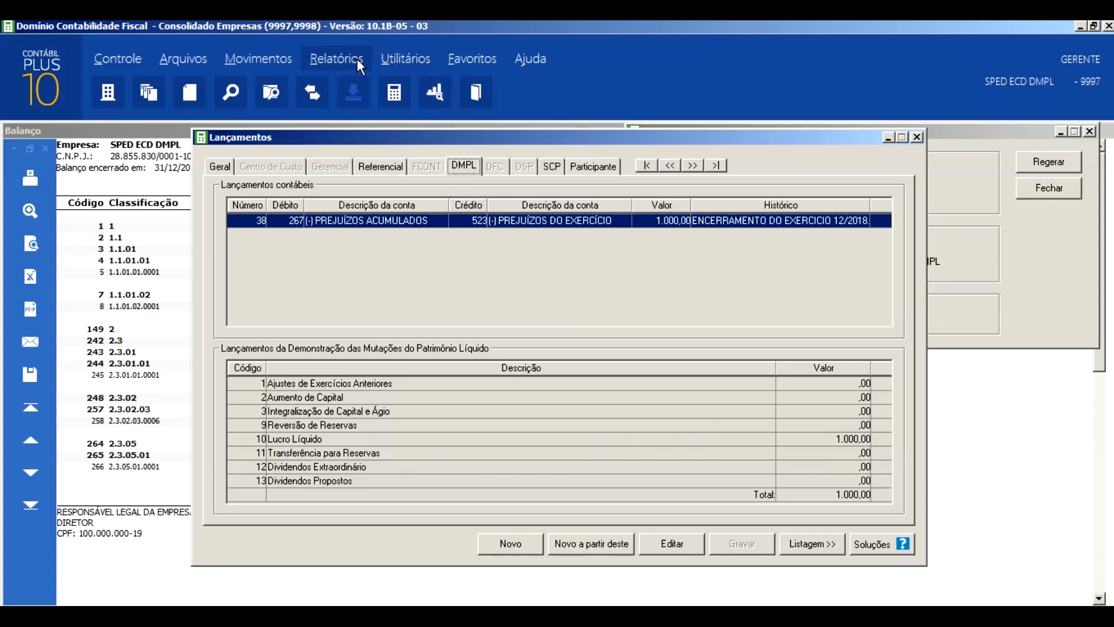
- Examine the entry types related to Capital Social in the DMPL structure and close the DMPL report settings
{"action": "left_click", "coordinate": [341, 58]}
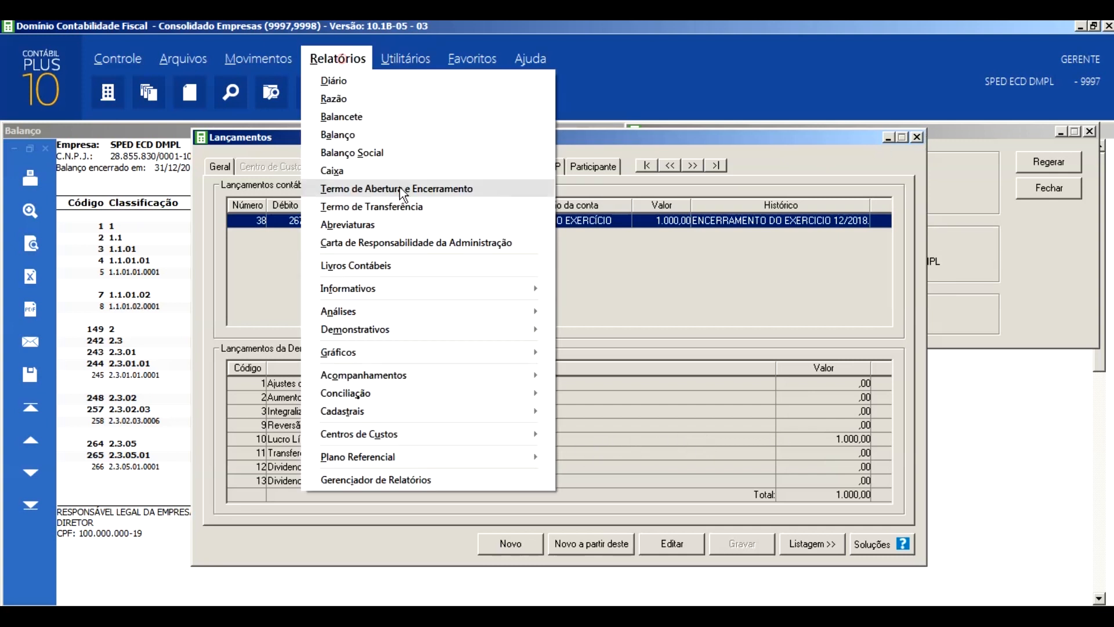
{"action": "left_click", "coordinate": [503, 334]}
{"action": "left_click", "coordinate": [621, 348]}
{"action": "left_click", "coordinate": [803, 270]}
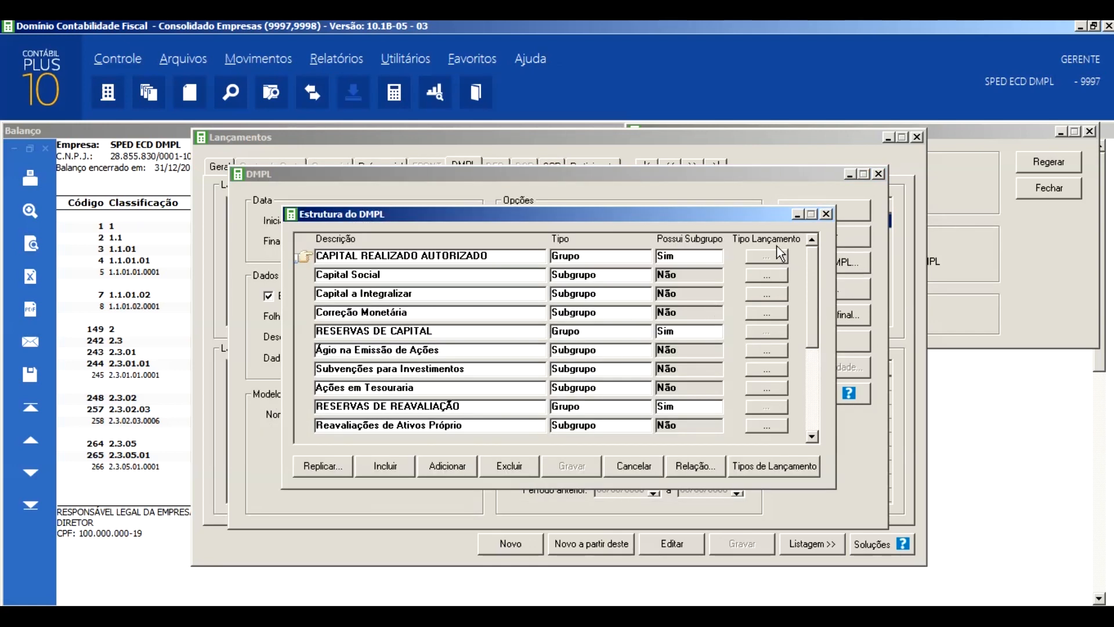
{"action": "left_click", "coordinate": [766, 276]}
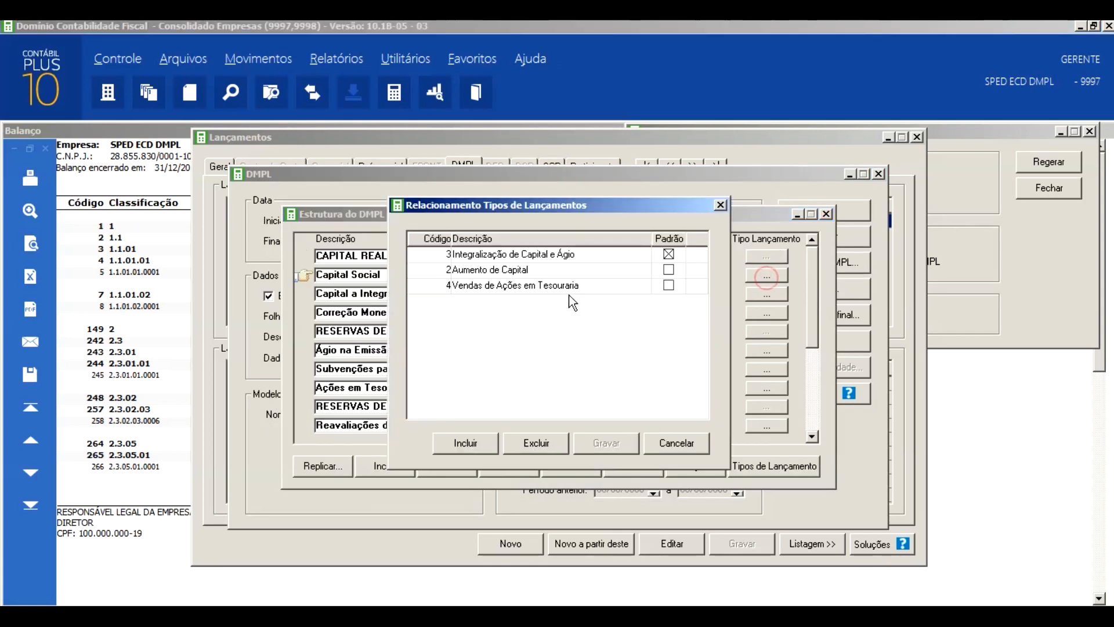
{"action": "left_click", "coordinate": [720, 208]}
{"action": "left_click", "coordinate": [827, 214]}
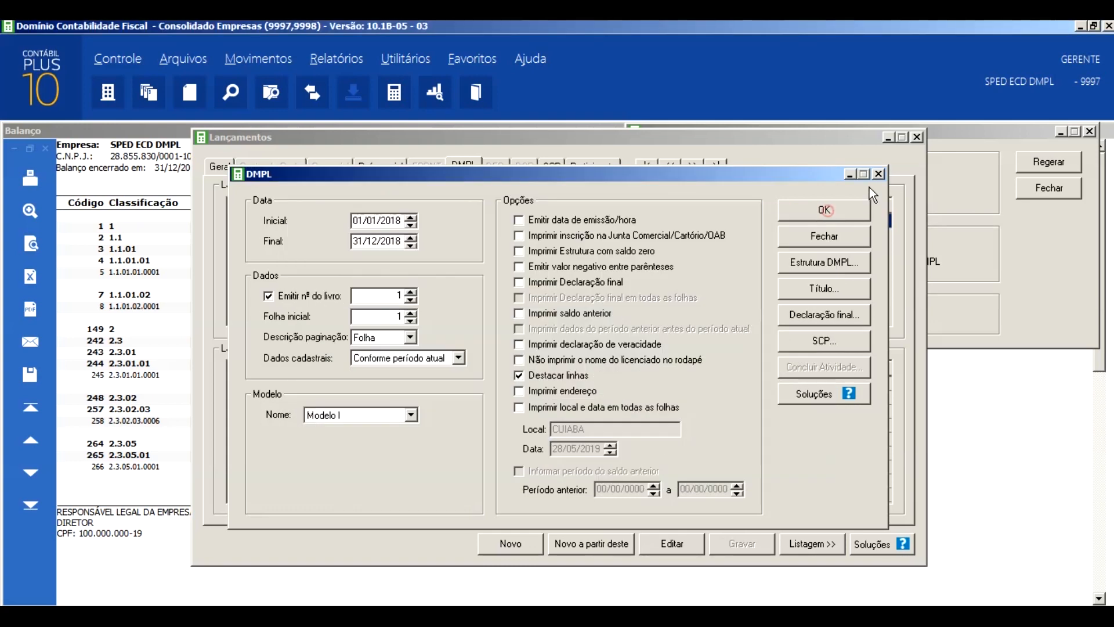
{"action": "left_click", "coordinate": [879, 175]}
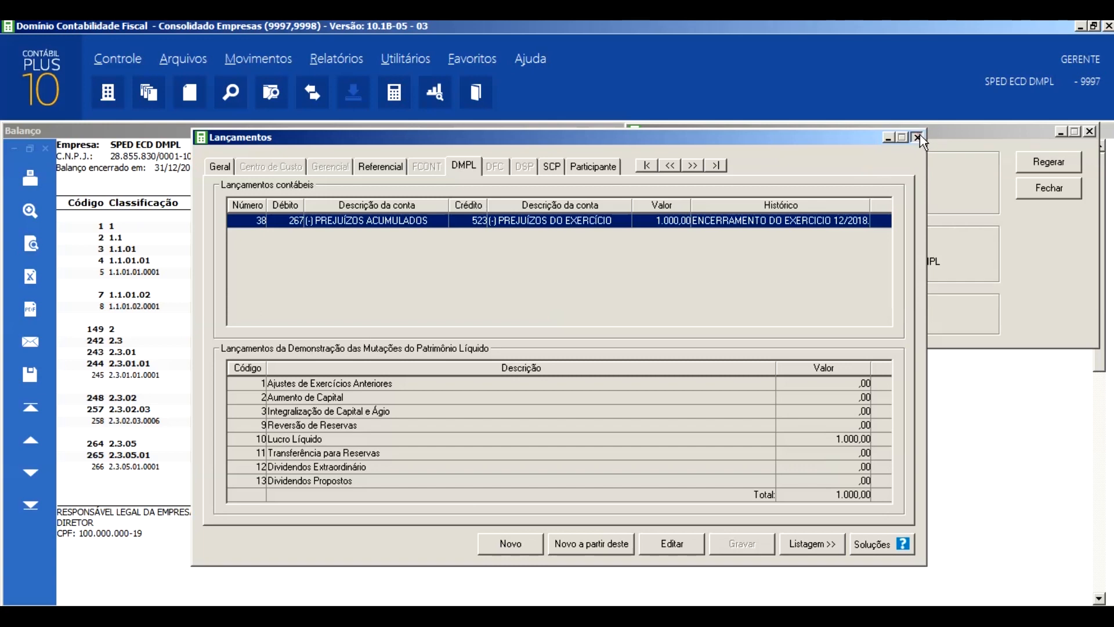
- Close all remaining open windows, including the balance sheet report
{"action": "left_click", "coordinate": [917, 137]}
{"action": "left_click", "coordinate": [1090, 131]}
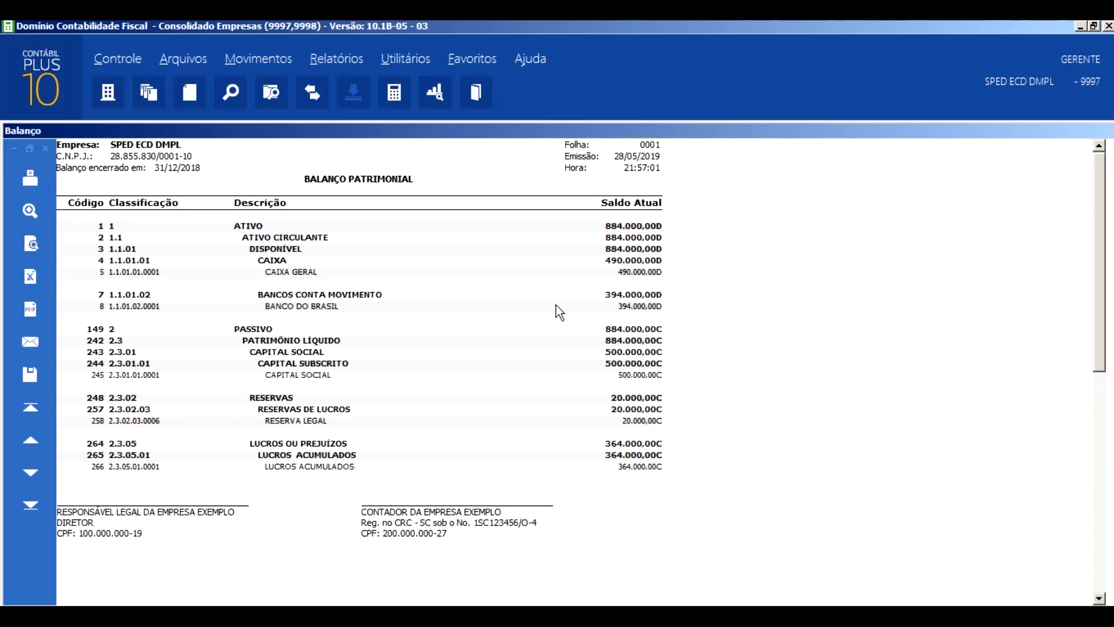
{"action": "key", "text": "Escape"}
- Open the SPED Contábil generation and bring up its other data for the SPED ECD DMPL company
{"action": "left_click", "coordinate": [337, 58]}
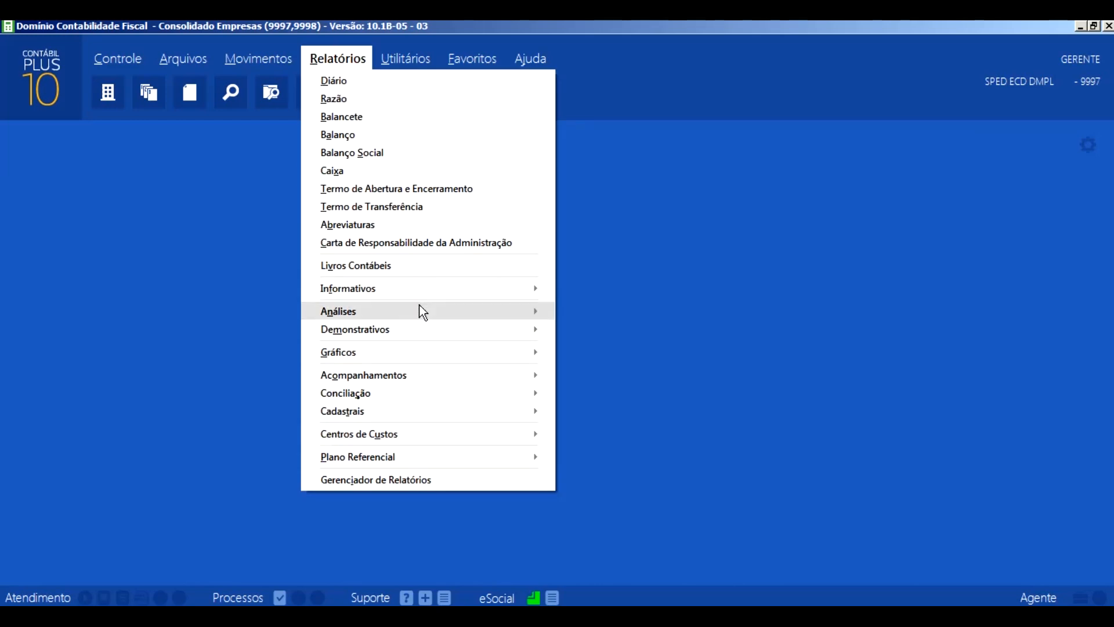
{"action": "mouse_move", "coordinate": [538, 294]}
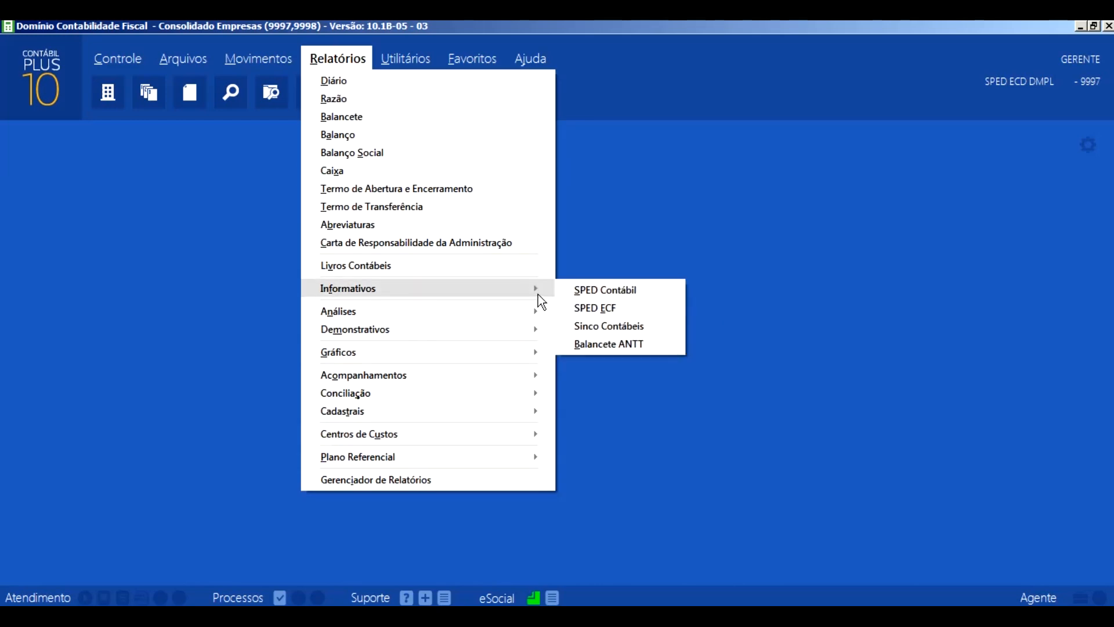
{"action": "left_click", "coordinate": [591, 291]}
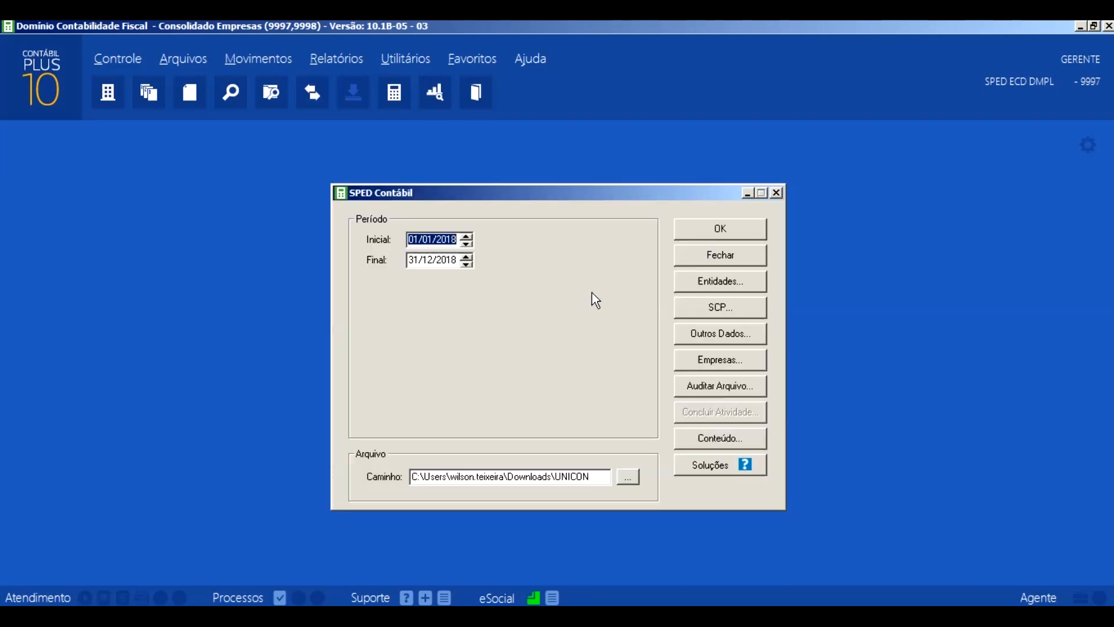
{"action": "left_click", "coordinate": [721, 332]}
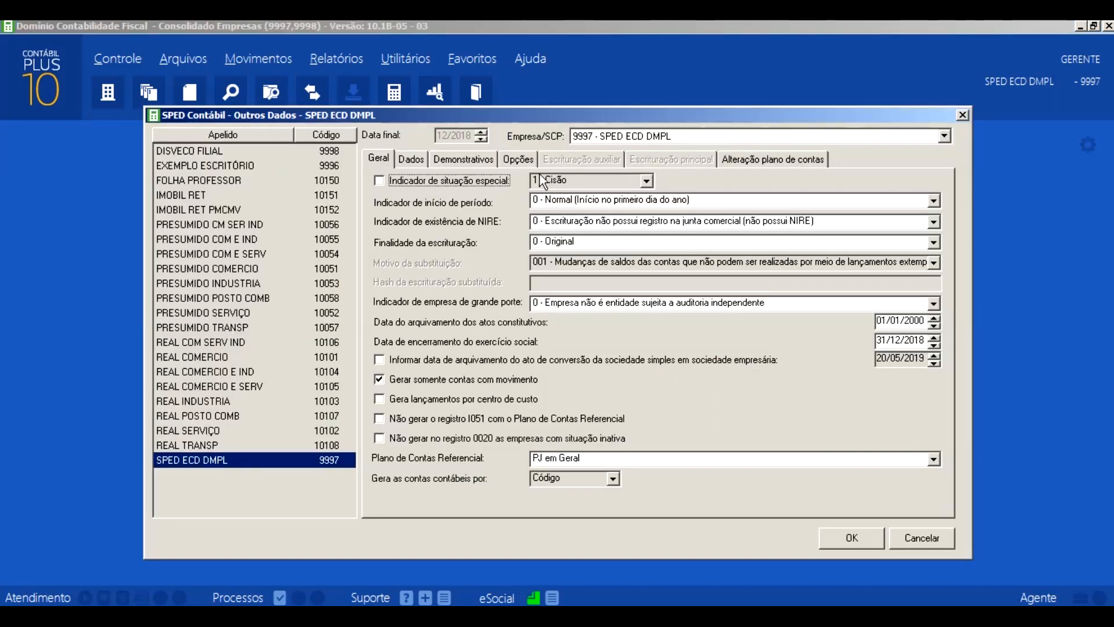
- Examine the generation options and the DLPA and DMPL settings among the statements, closing without saving
{"action": "left_click", "coordinate": [523, 160]}
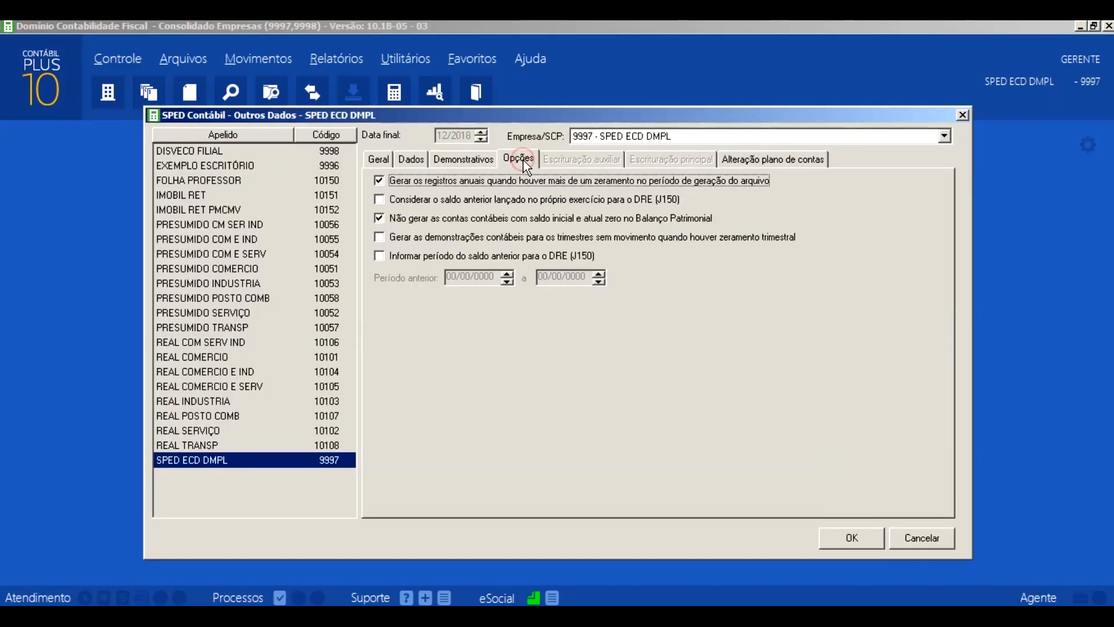
{"action": "left_click", "coordinate": [484, 160]}
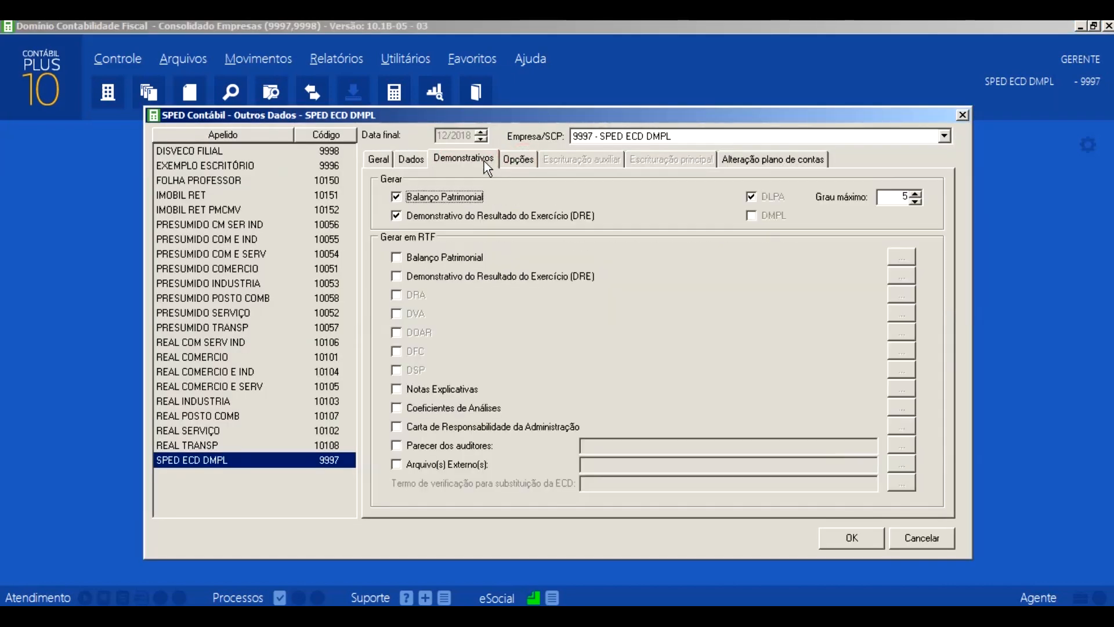
{"action": "left_click", "coordinate": [751, 217]}
{"action": "left_click", "coordinate": [963, 115]}
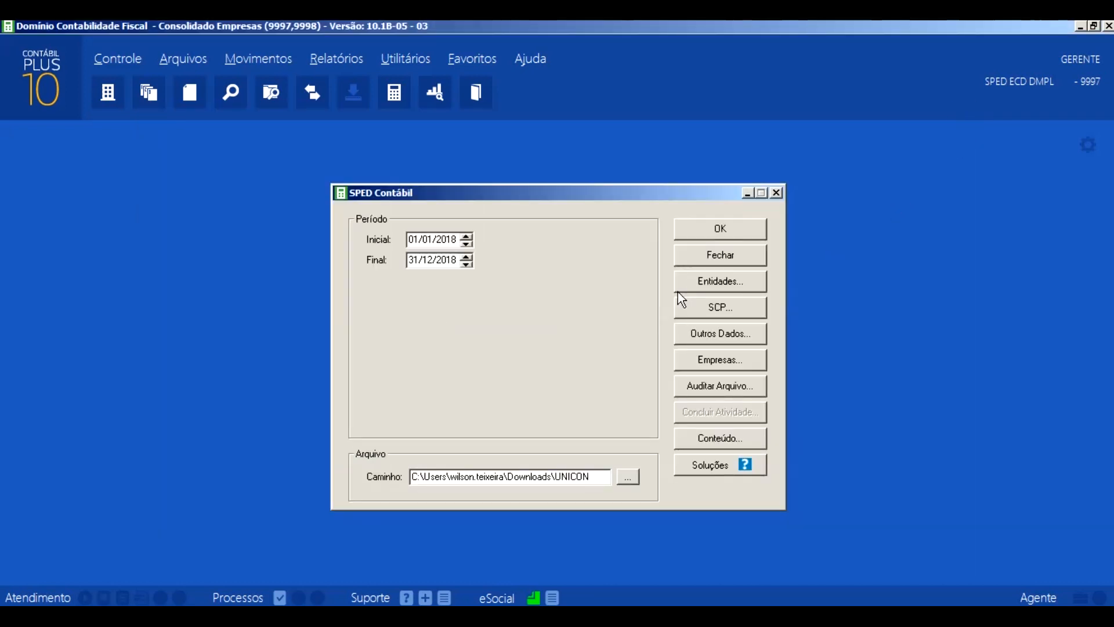